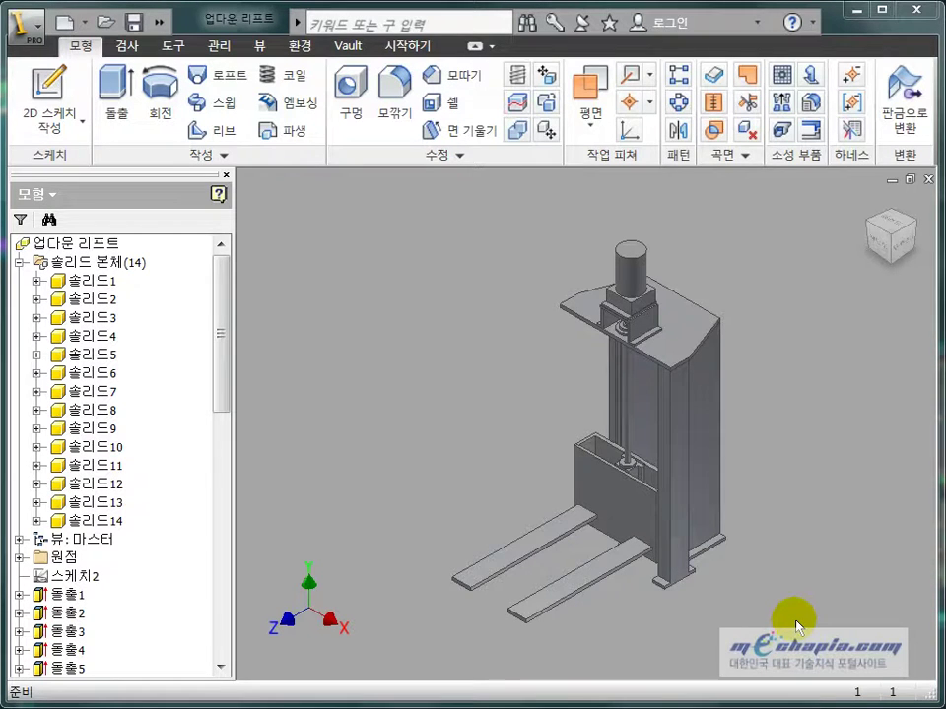
Orbit the lift model, then expand 솔리드1 and 돌출1 in the browser to reveal 스케치2
middle_click_drag(697, 553, 645, 545)
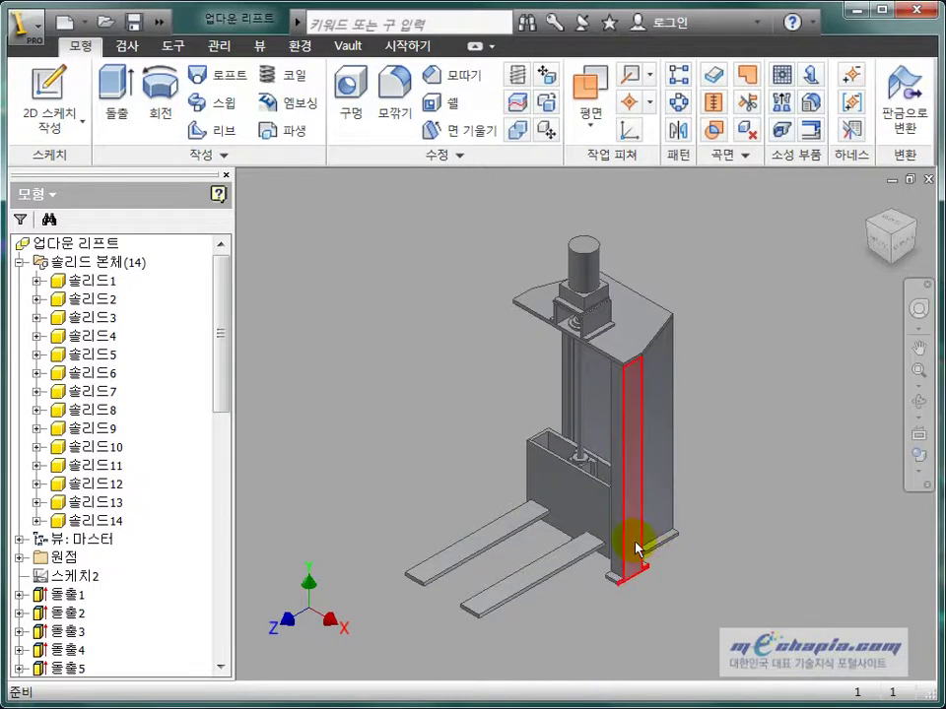
left_click_drag(624, 537, 732, 533)
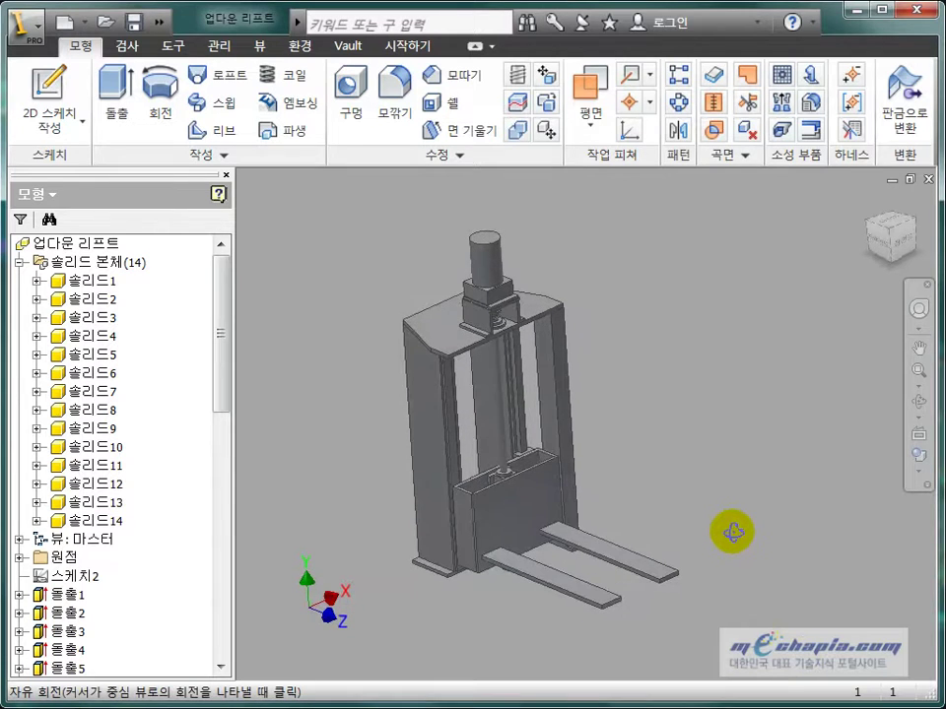
key("Escape")
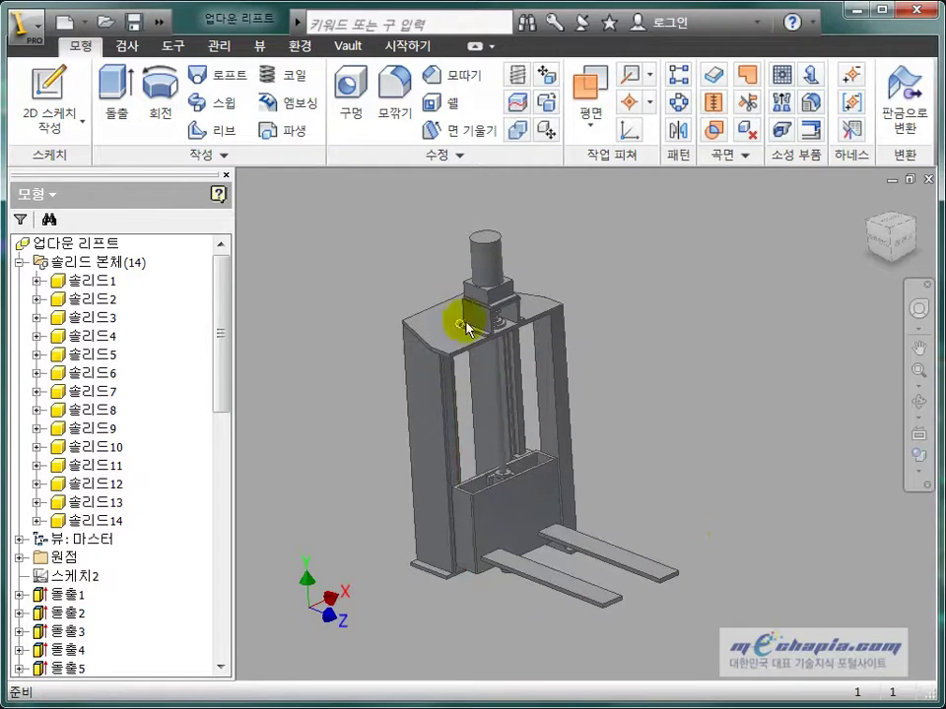
middle_click_drag(577, 410, 555, 402, "shift")
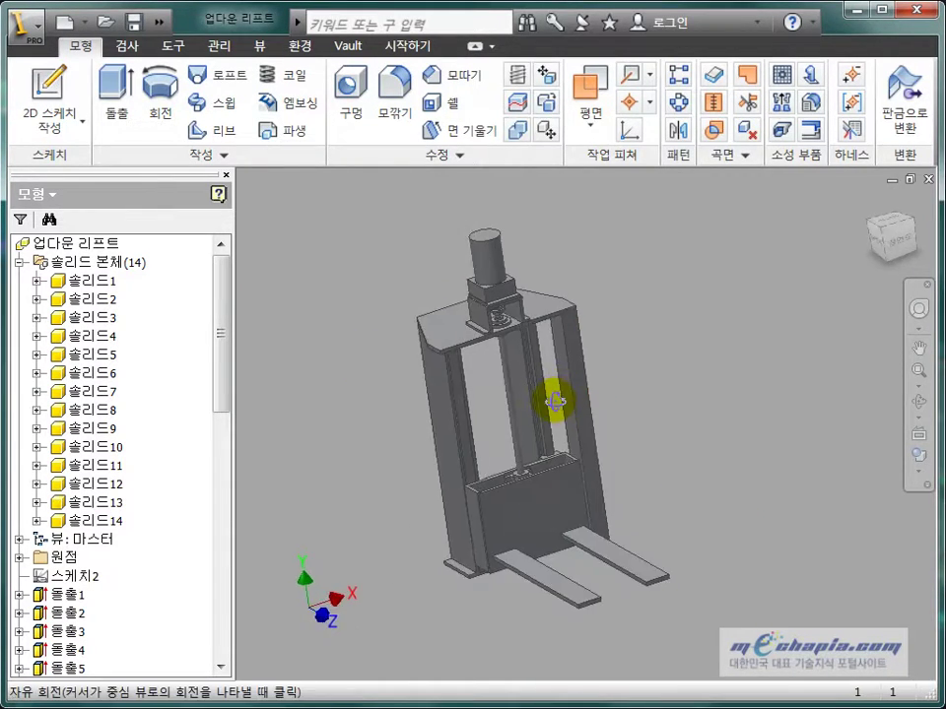
left_click(899, 241)
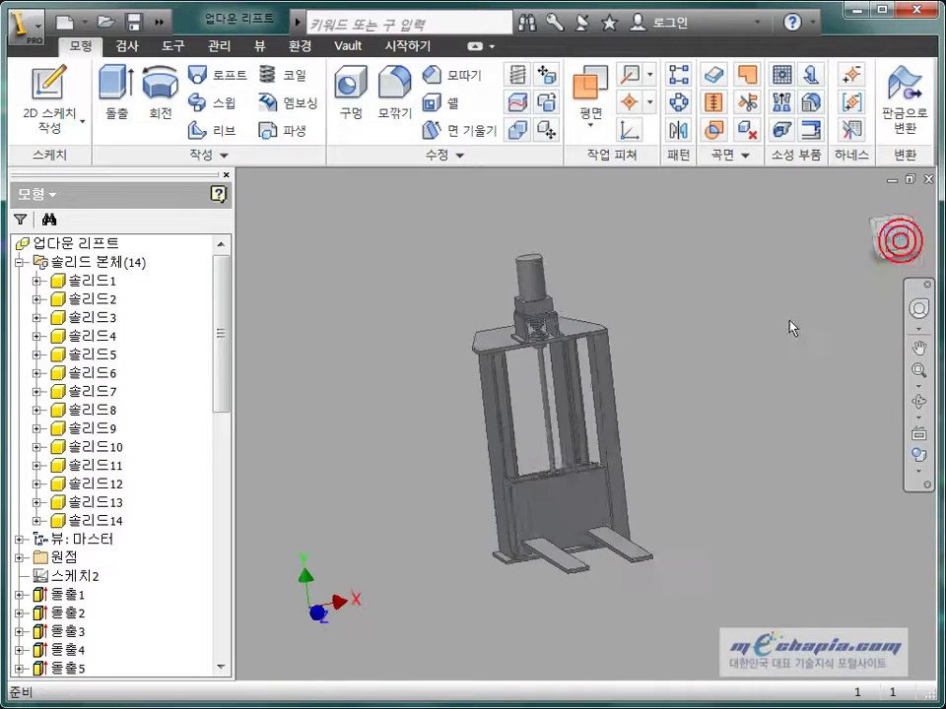
scroll(714, 451, "up", 3)
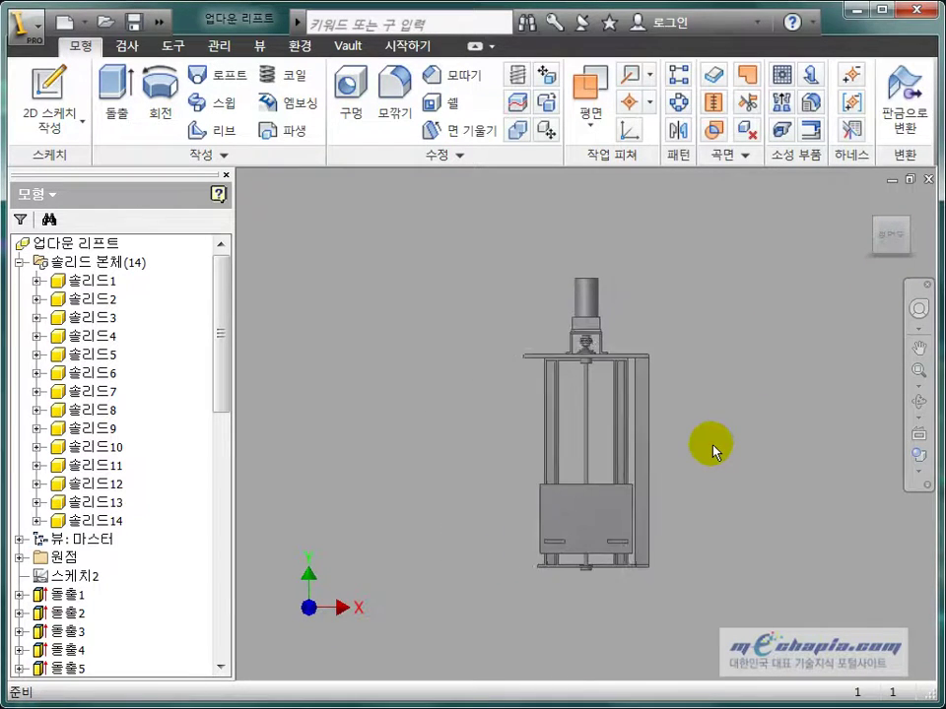
middle_click_drag(701, 449, 741, 468, "shift")
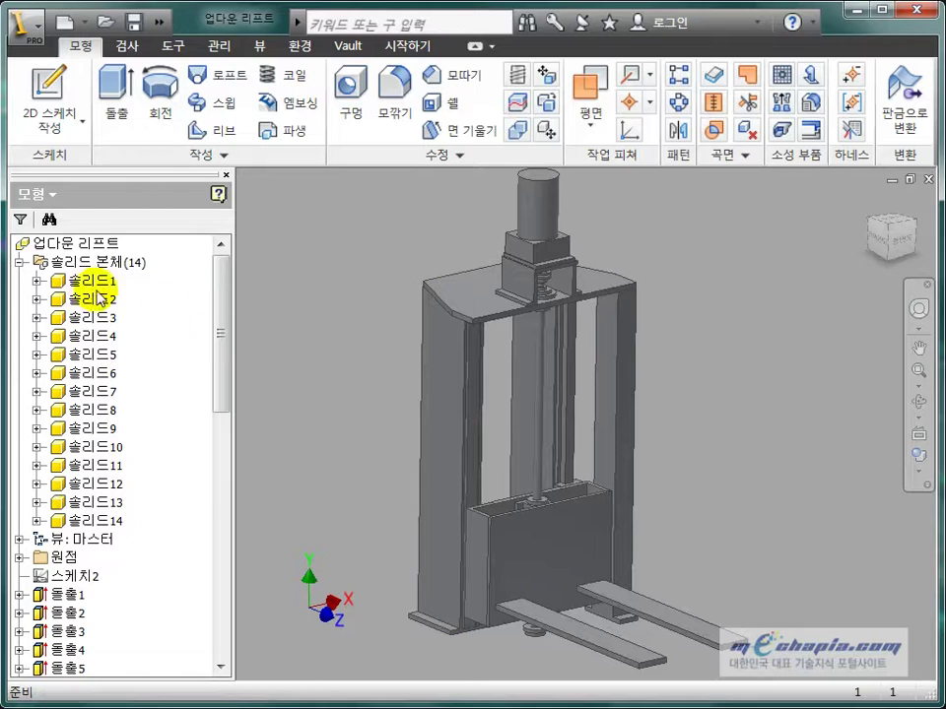
left_click(37, 281)
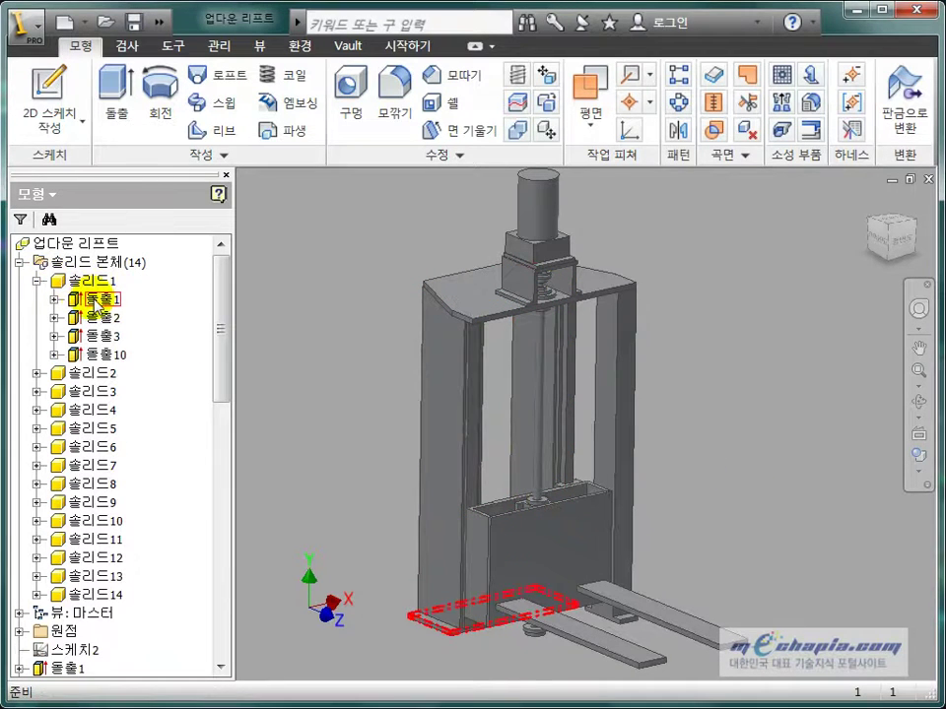
left_click(53, 299)
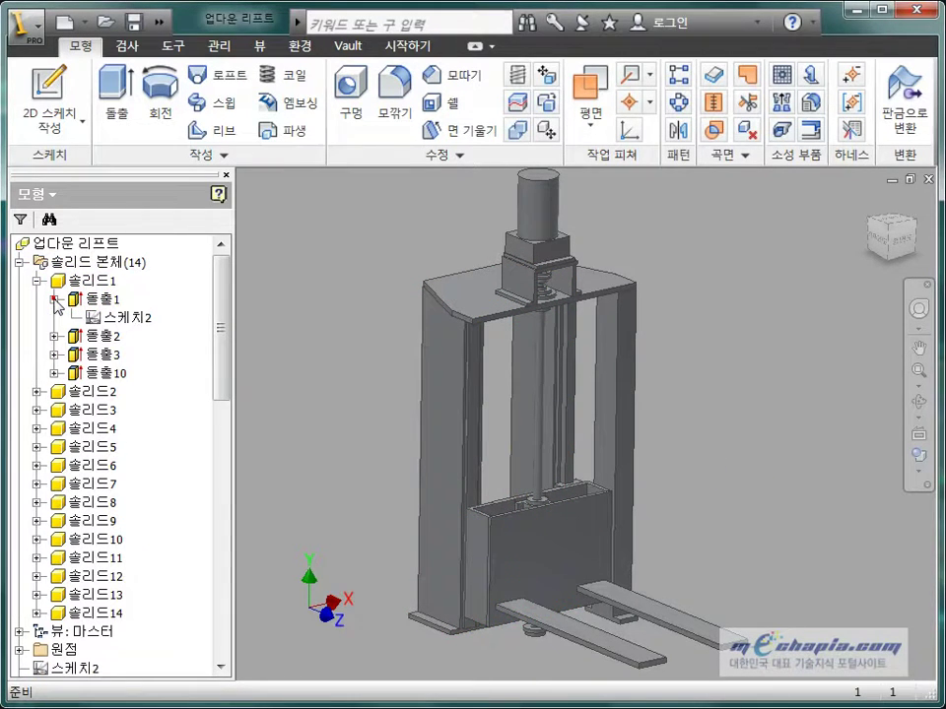
Change 스케치2's 700 width dimension to 800 and finish the sketch
double_click(123, 317)
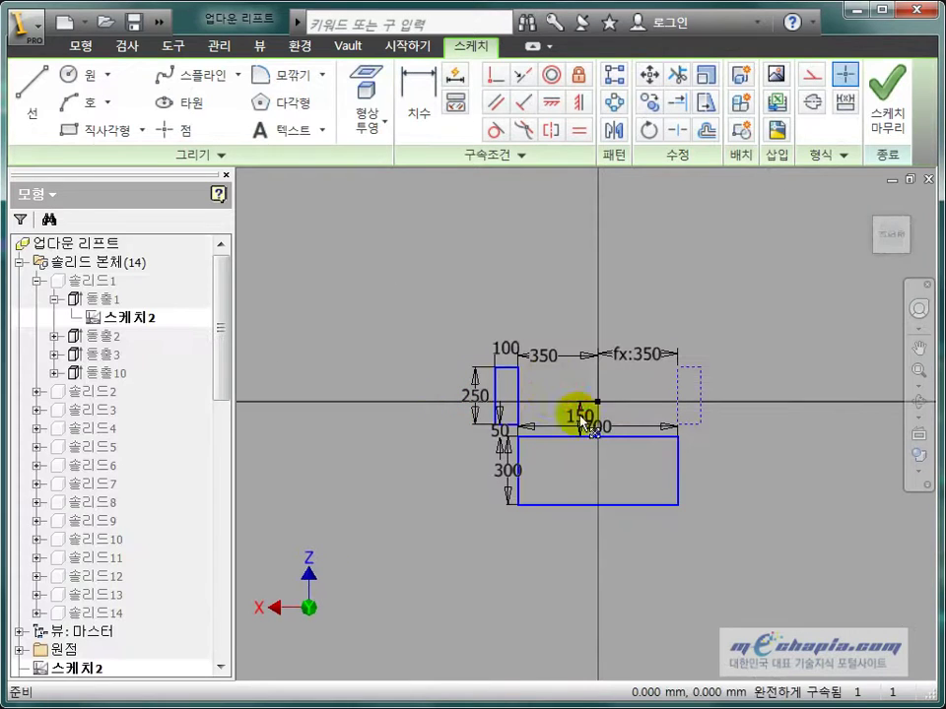
double_click(598, 431)
type("800")
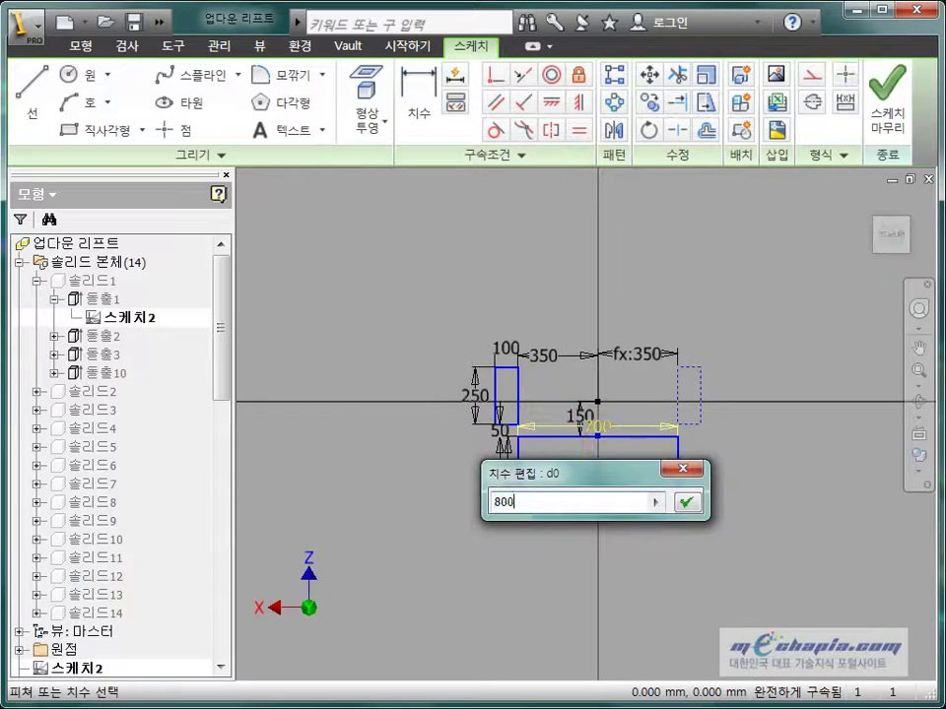
left_click(606, 444)
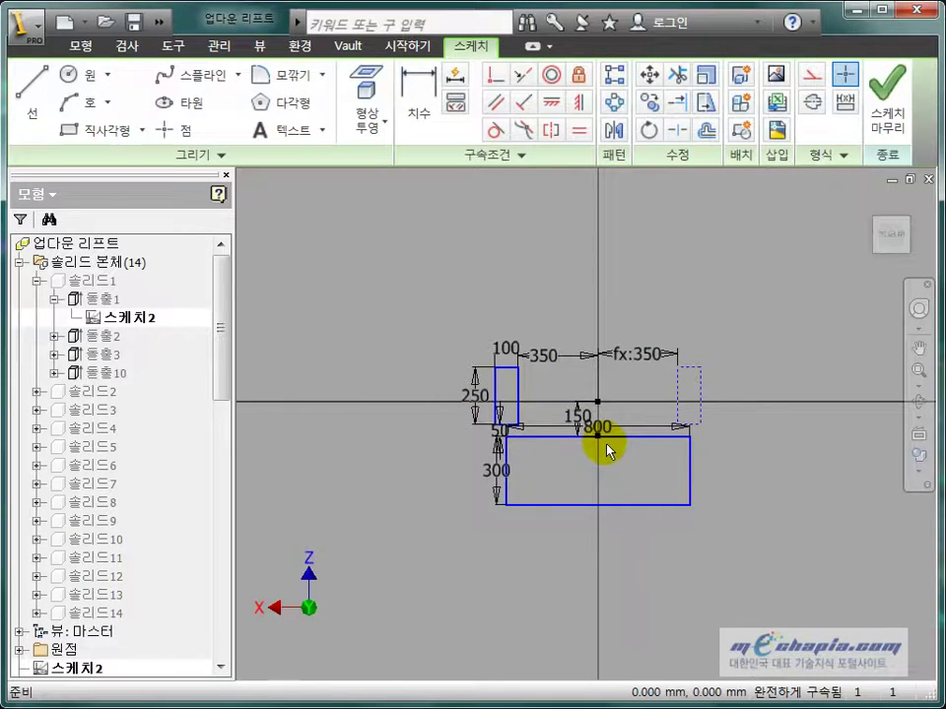
left_click(894, 99)
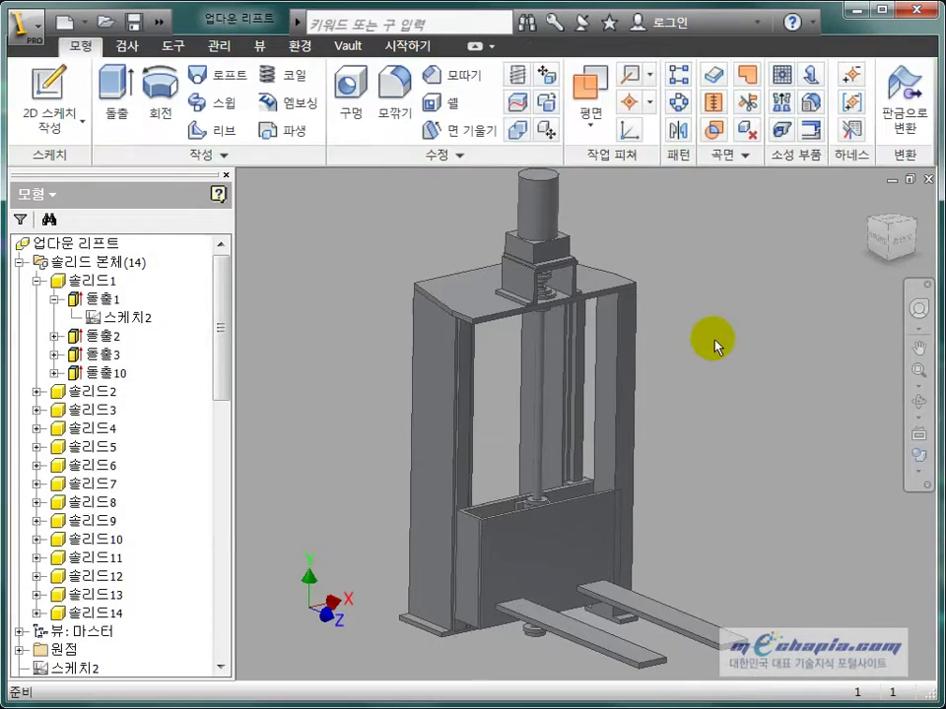
Orbit and zoom the lift to inspect its underside and the slide box from the front
mouse_move(627, 393)
middle_mouse_down("shift")
mouse_move(673, 307)
mouse_move(617, 412)
middle_mouse_up("shift")
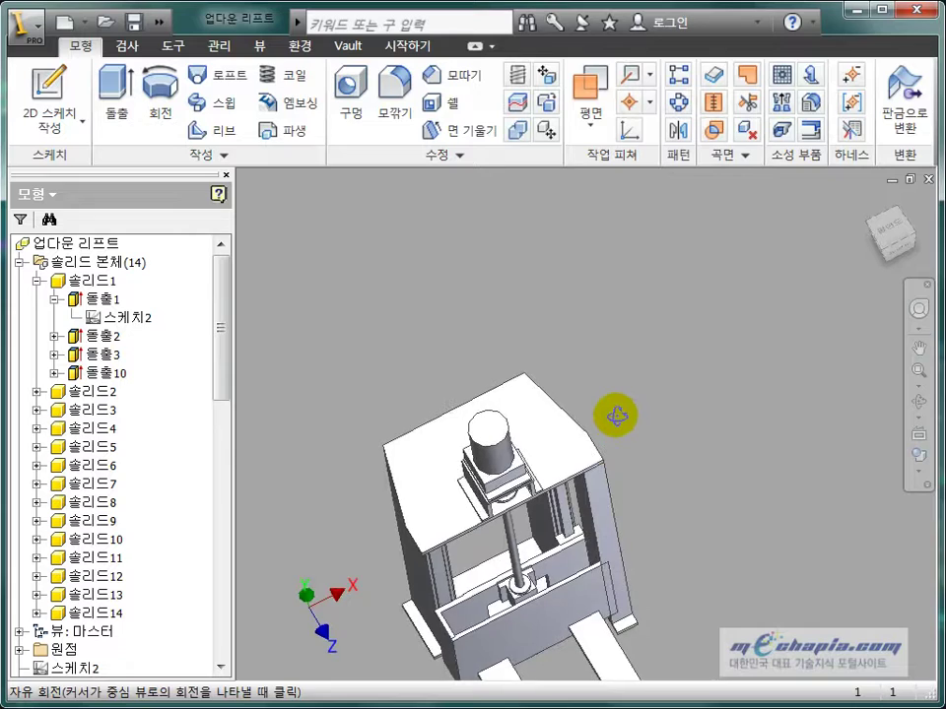
mouse_move(591, 510)
middle_mouse_down("shift")
mouse_move(602, 454)
mouse_move(585, 501)
mouse_move(611, 419)
mouse_move(547, 477)
mouse_move(608, 262)
mouse_move(597, 364)
mouse_move(633, 382)
mouse_move(654, 349)
middle_mouse_up("shift")
scroll(611, 419, "down", 5)
middle_click_drag(587, 301, 632, 364, "shift")
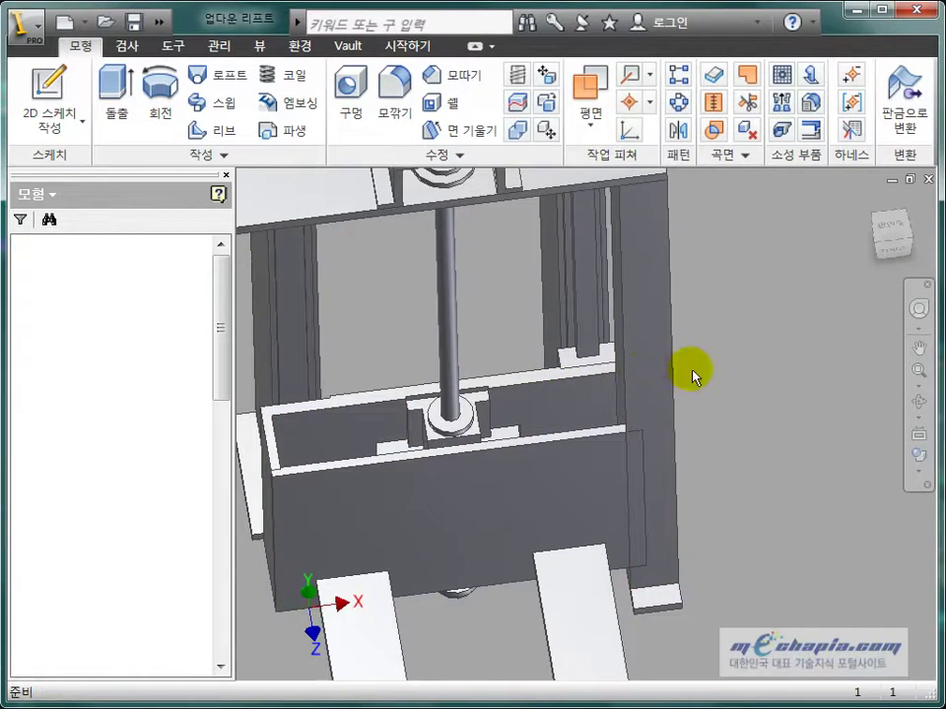
scroll(703, 393, "down", 3)
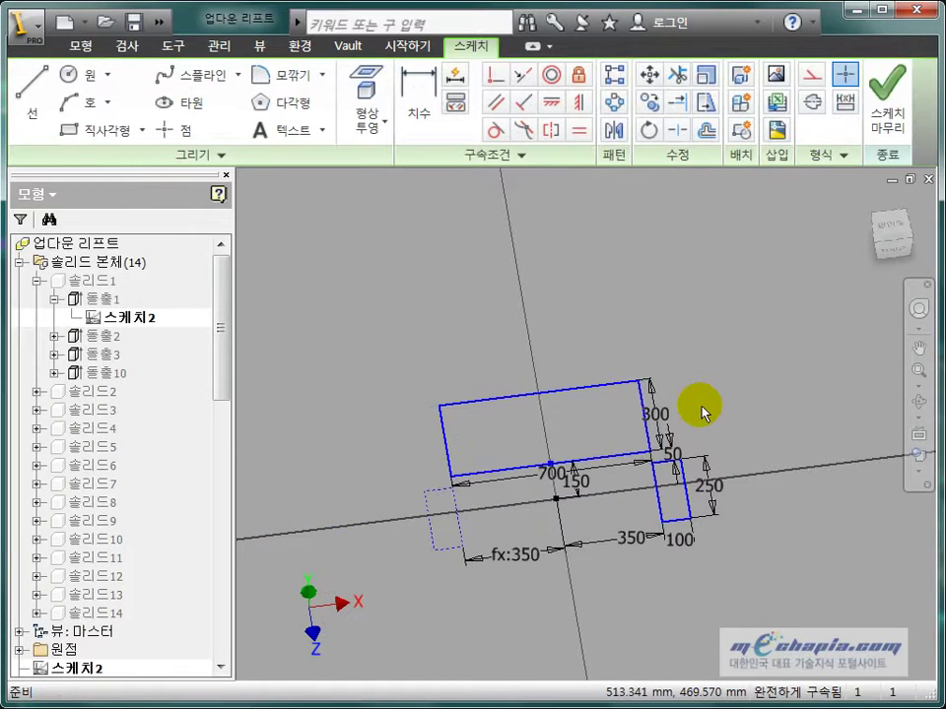
View the sketch face-on, delete the 350 locating dimension and nudge the small rectangle right
left_click(877, 225)
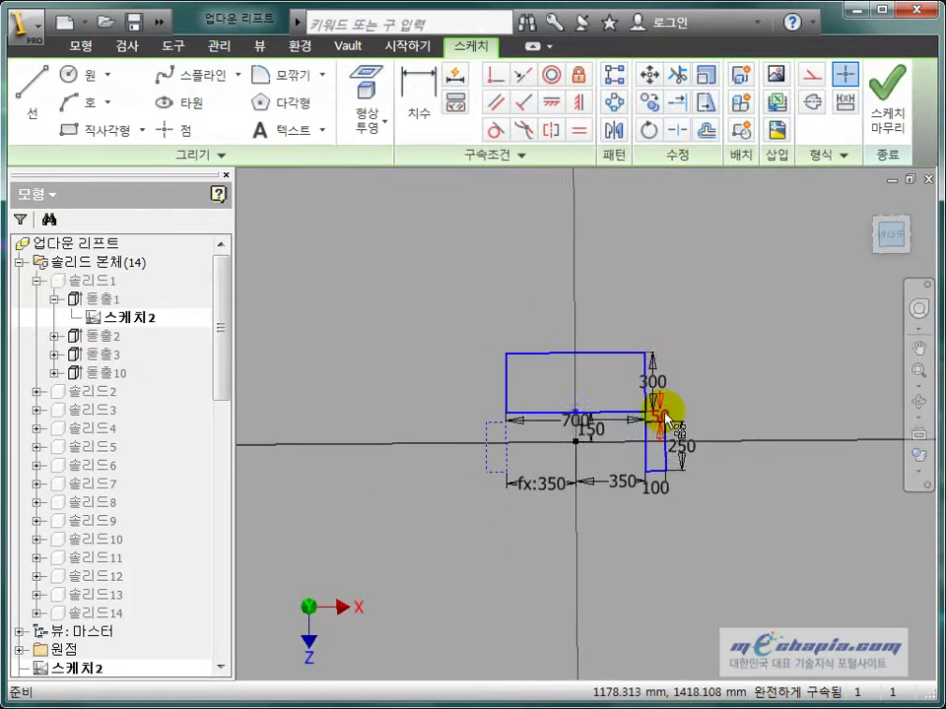
scroll(626, 452, "up", 3)
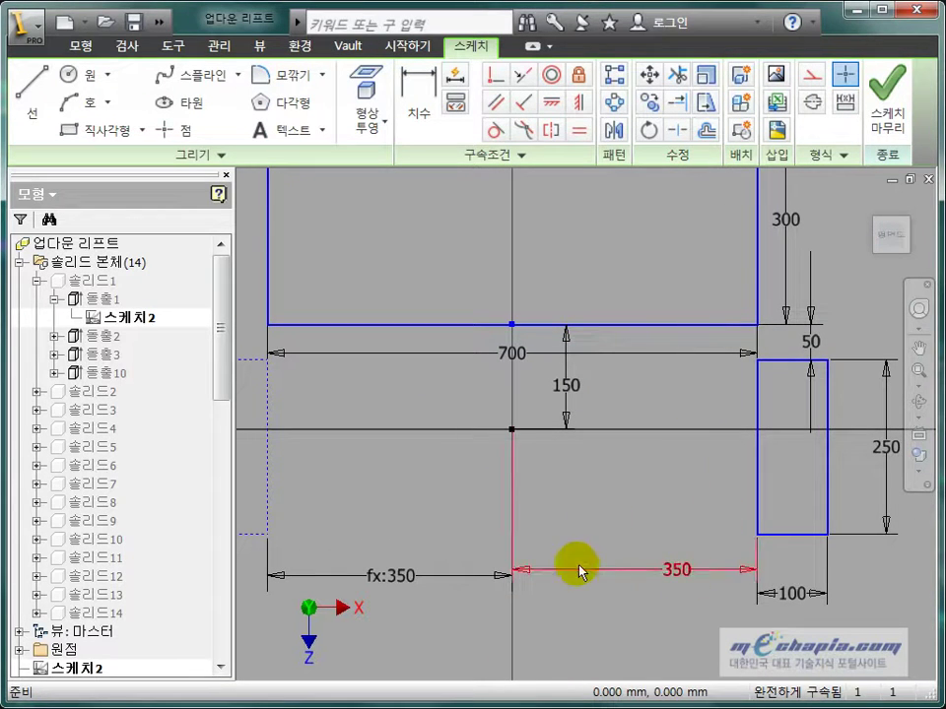
left_click(521, 569)
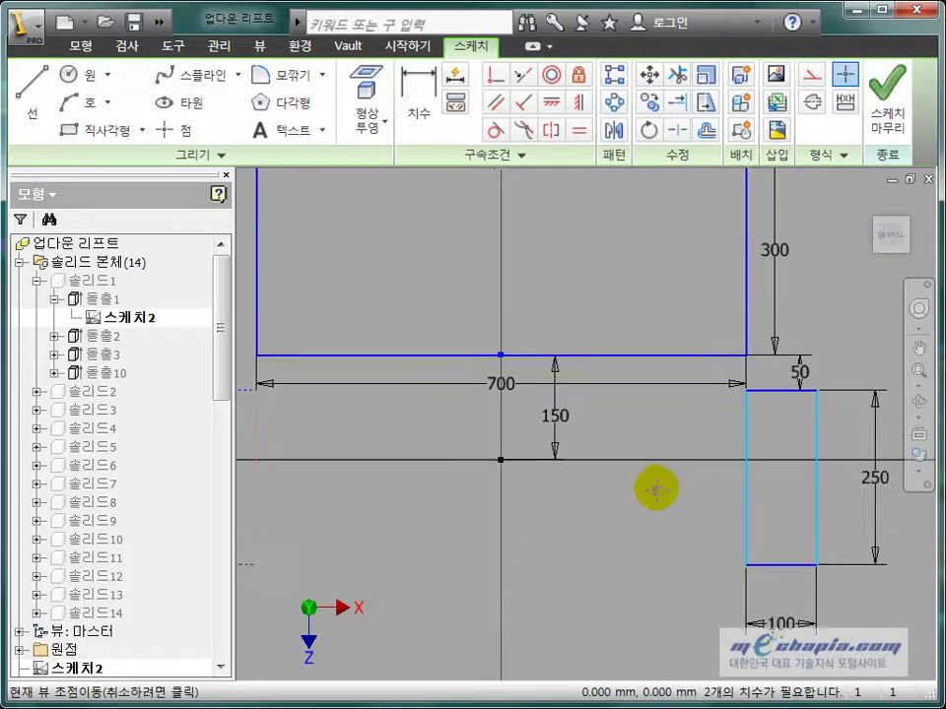
scroll(690, 444, "up", 3)
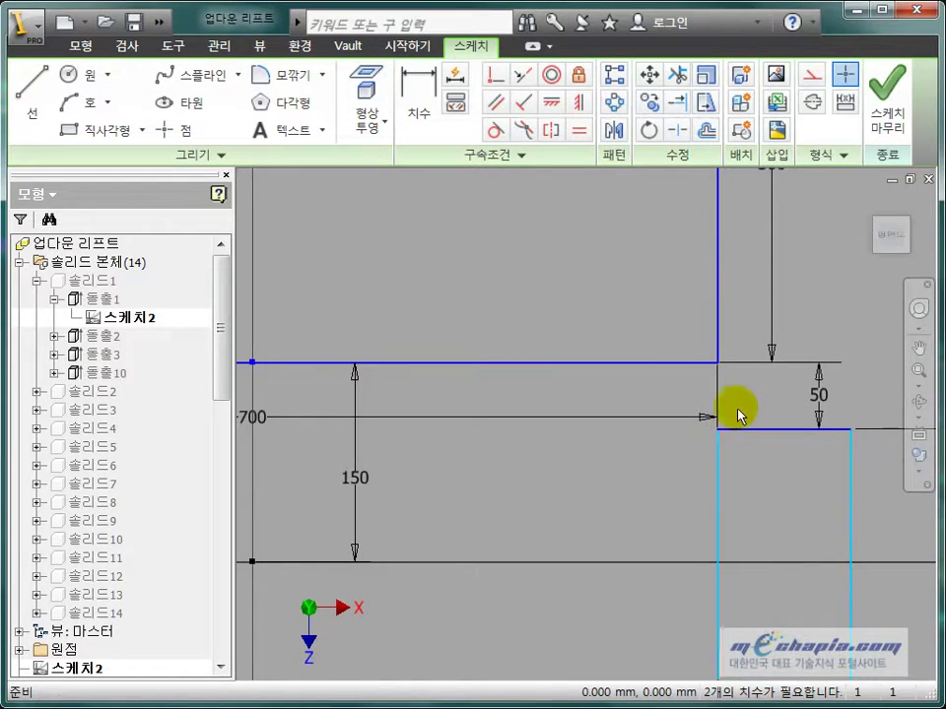
scroll(589, 509, "down", 4)
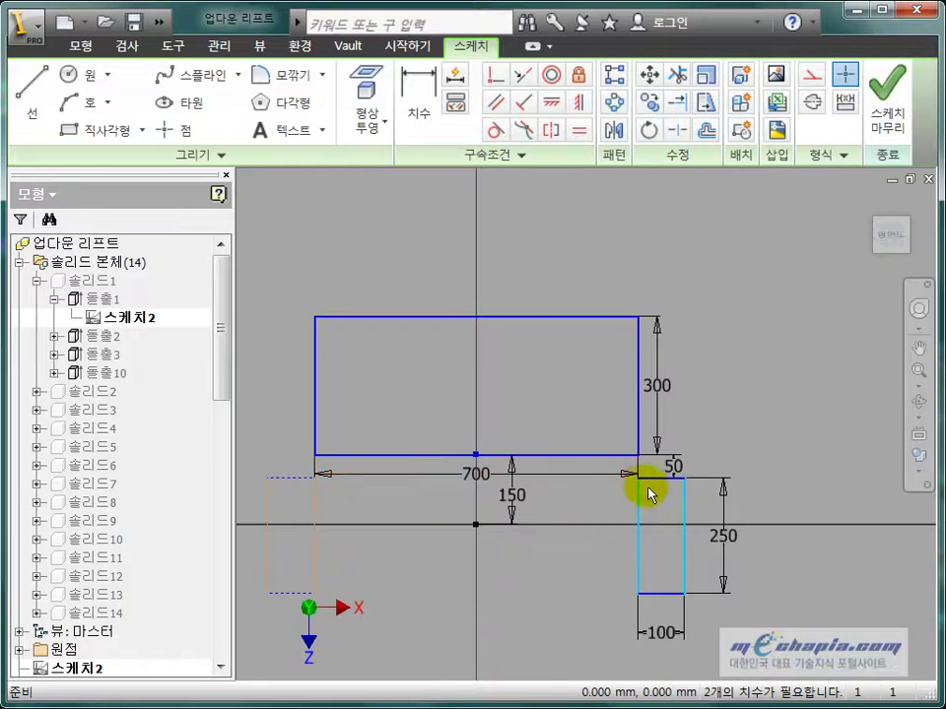
scroll(643, 456, "up", 3)
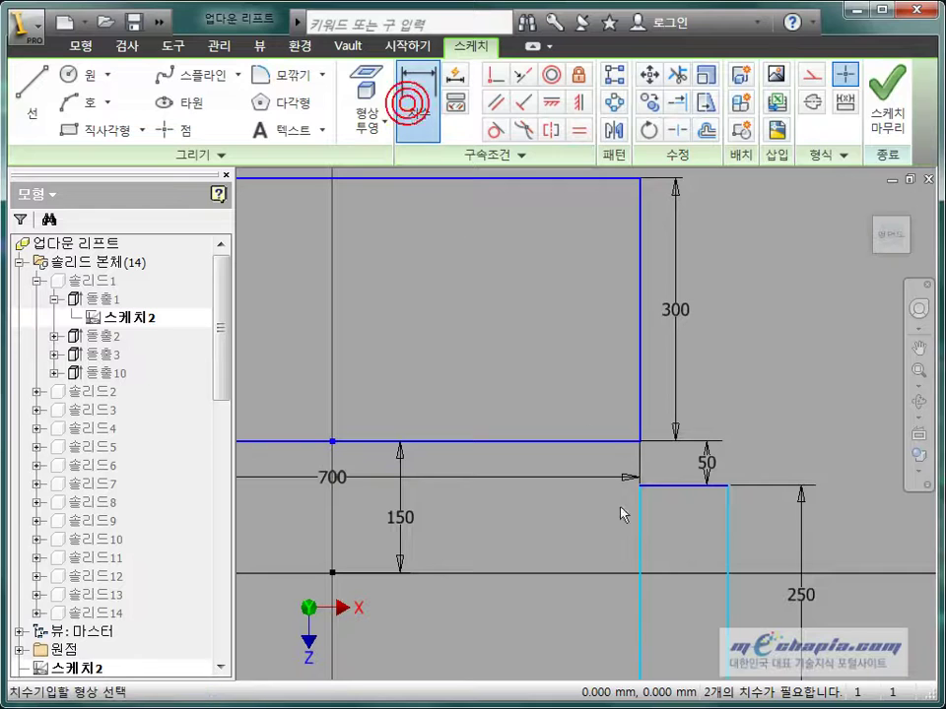
left_click(642, 512)
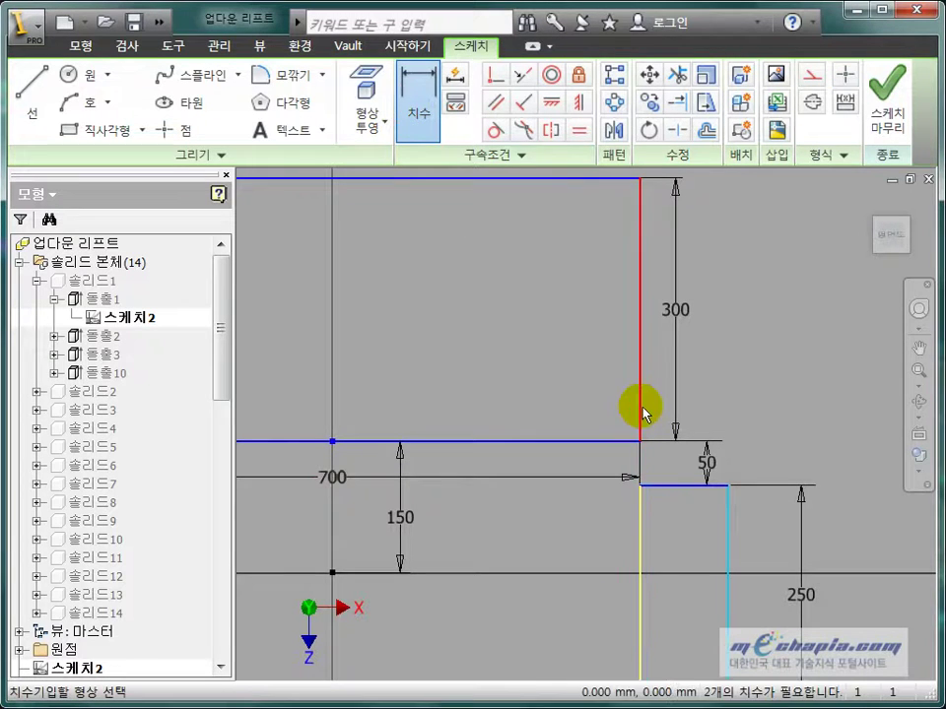
middle_click_drag(641, 542, 610, 487)
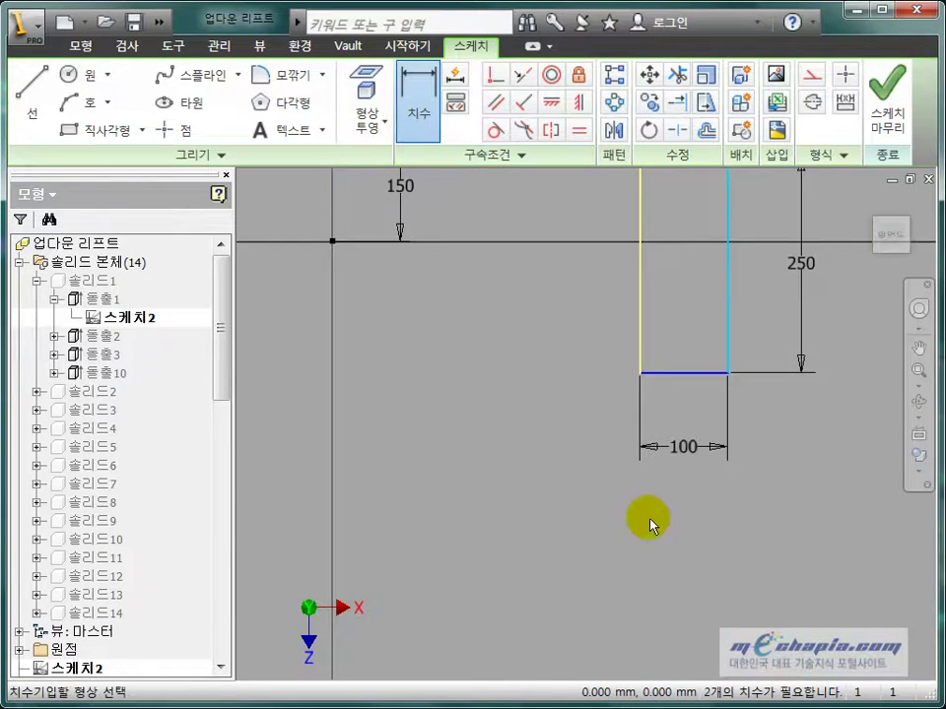
scroll(650, 525, "up", 5)
scroll(629, 427, "down", 3)
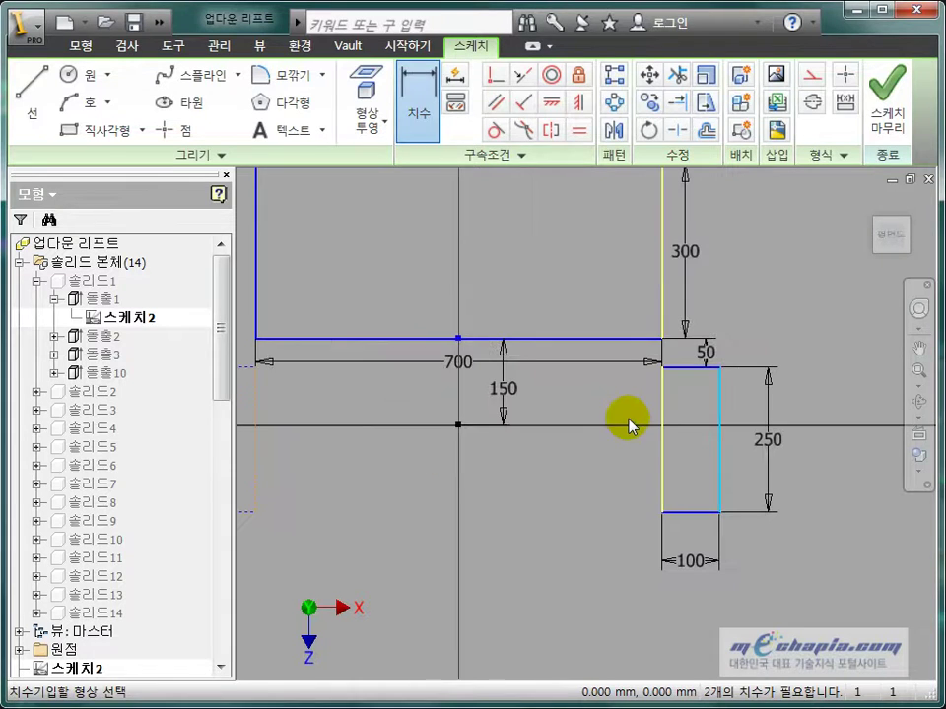
key("Escape")
left_click_drag(662, 411, 687, 411)
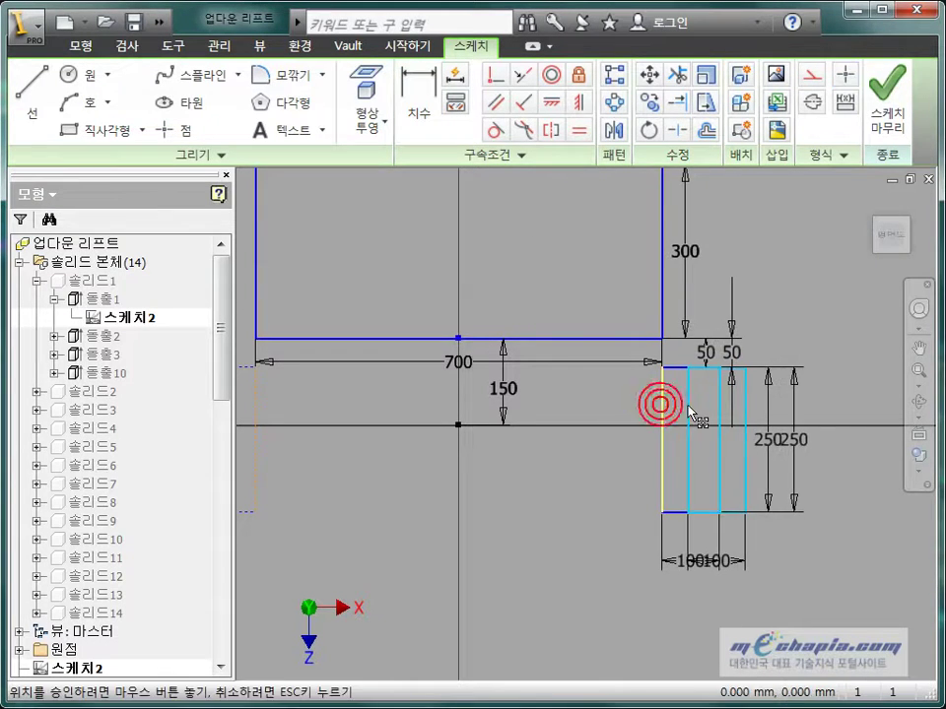
Add a horizontal gap dimension for the small rectangle and set it to 0
key("d")
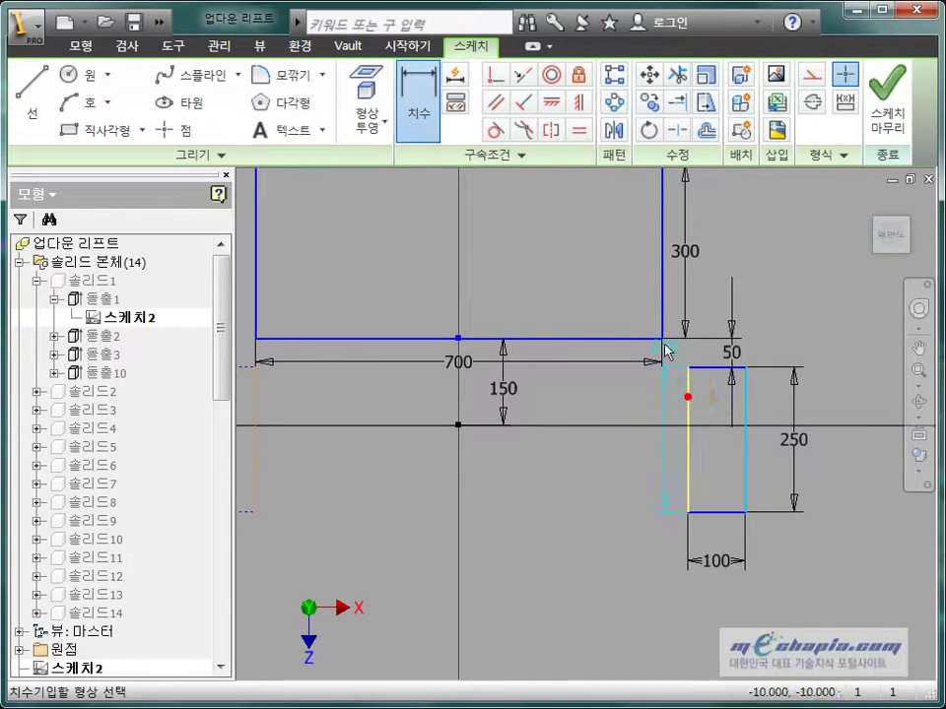
left_click(660, 443)
type("0")
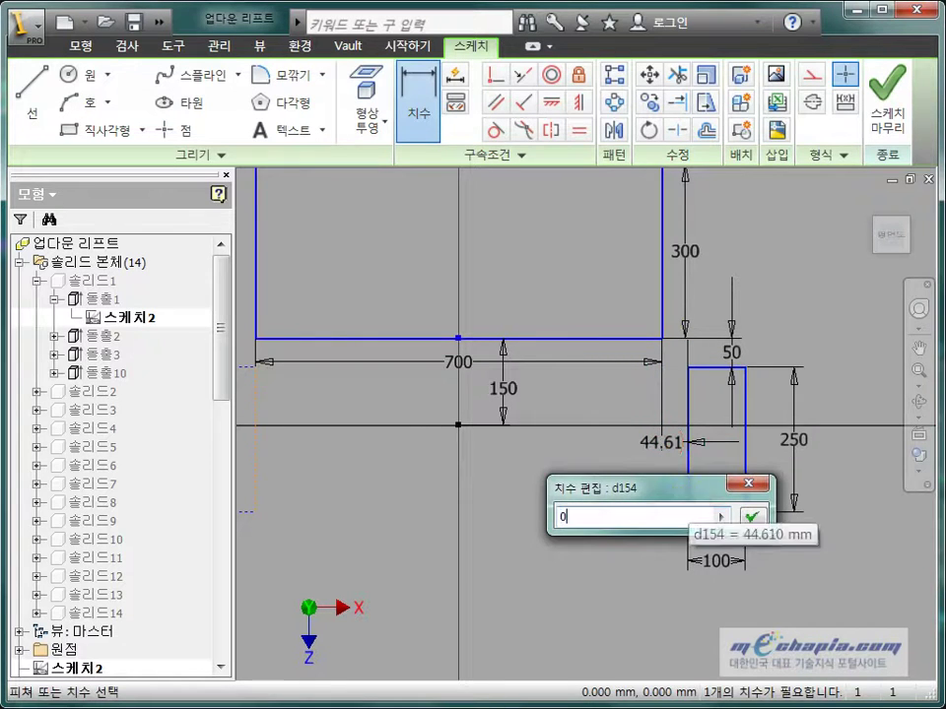
key("Return")
double_click(684, 443)
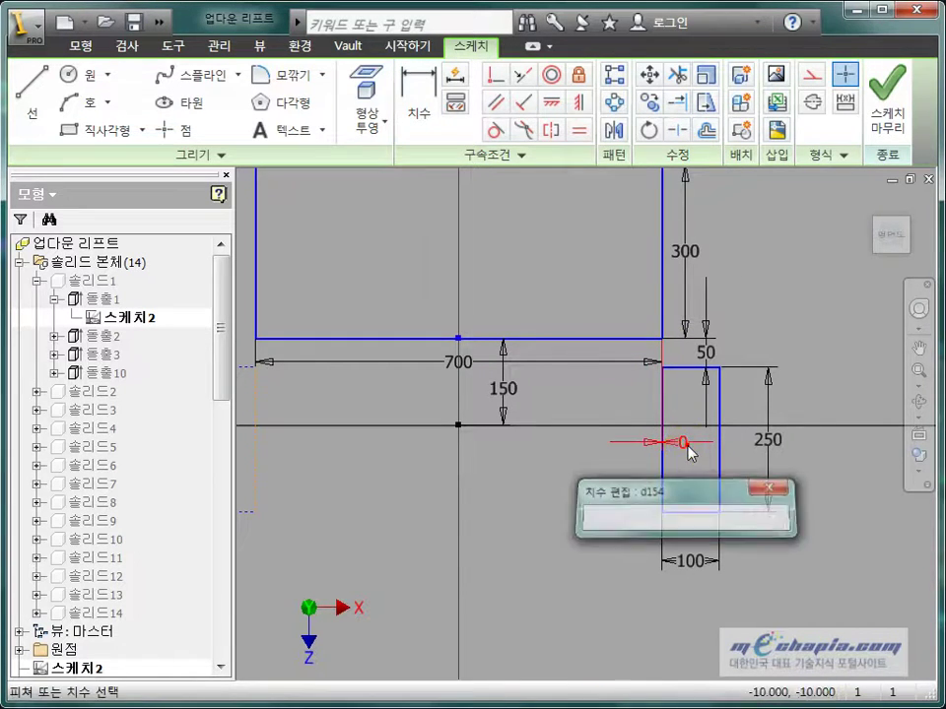
type("10")
key("Return")
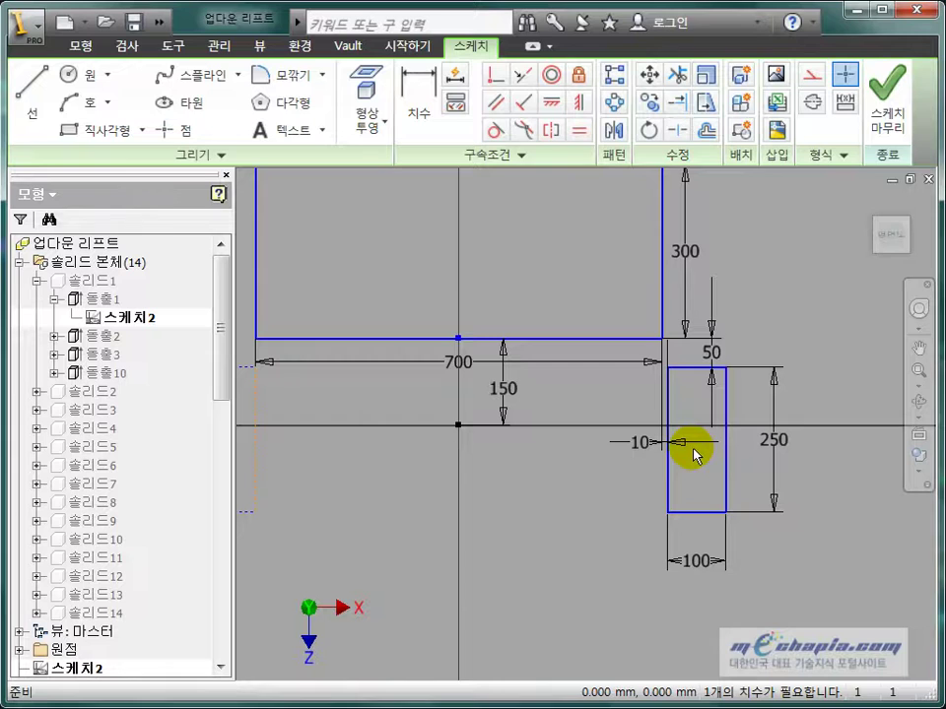
double_click(647, 445)
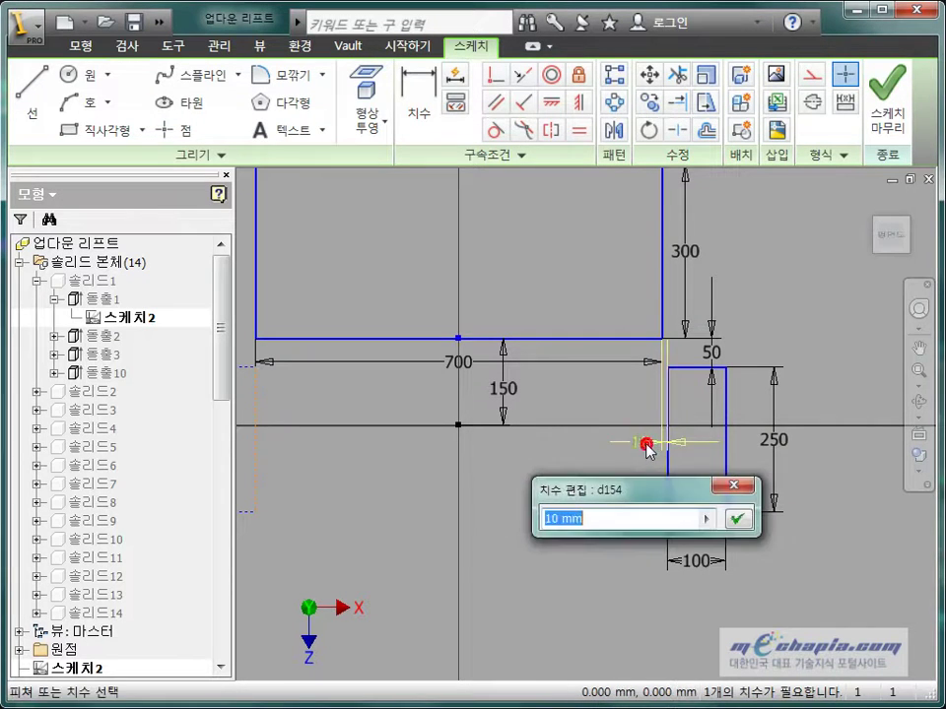
type("0")
key("Return")
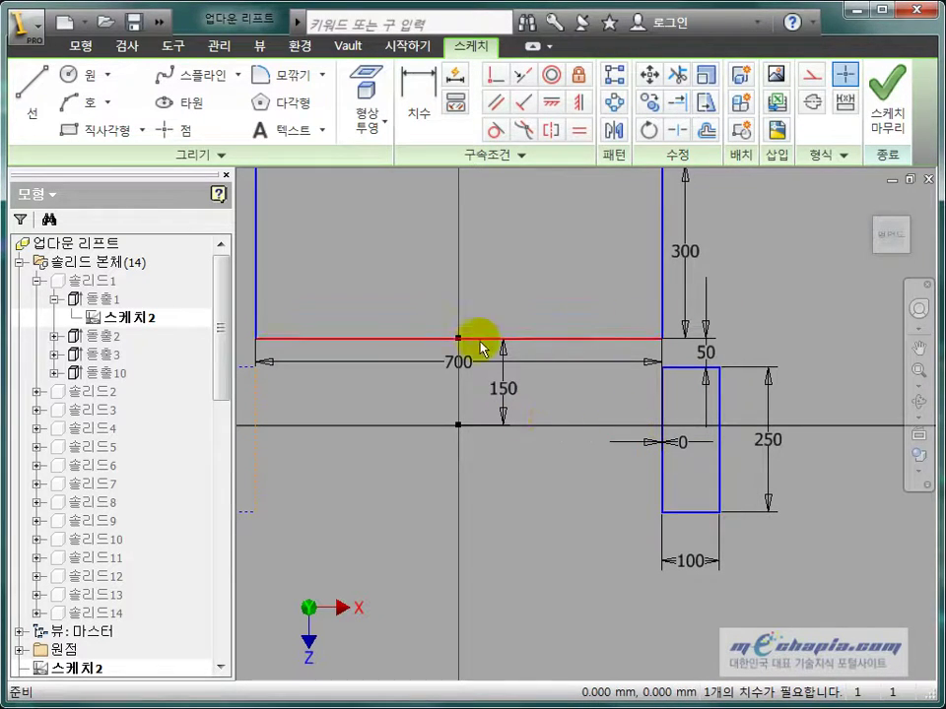
Change the 700 width dimension to 800 and finish the sketch
double_click(464, 369)
type("0")
key("Return")
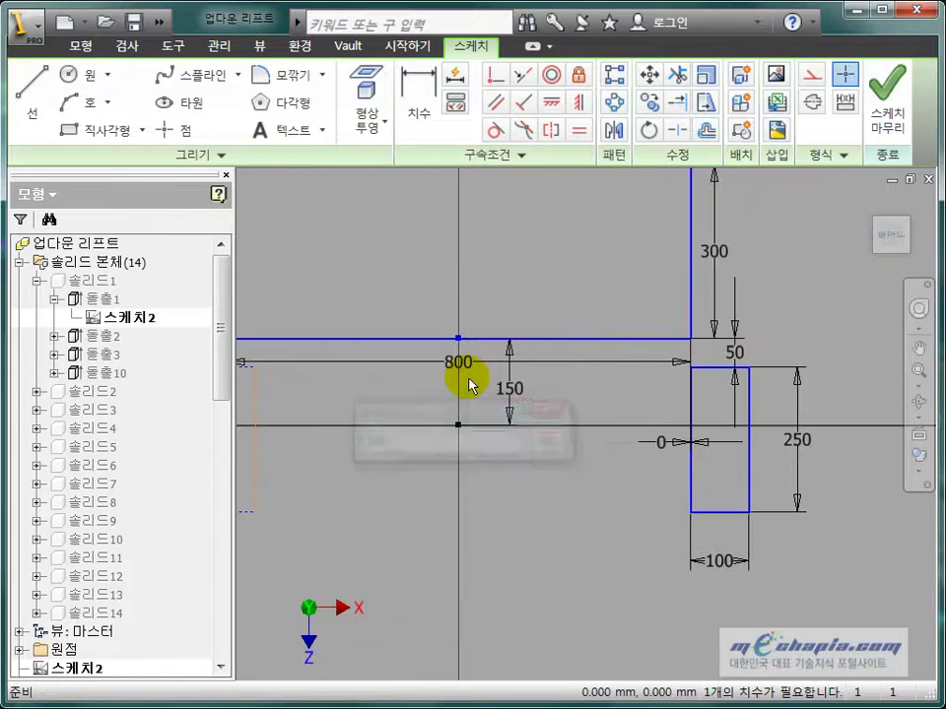
left_click(889, 125)
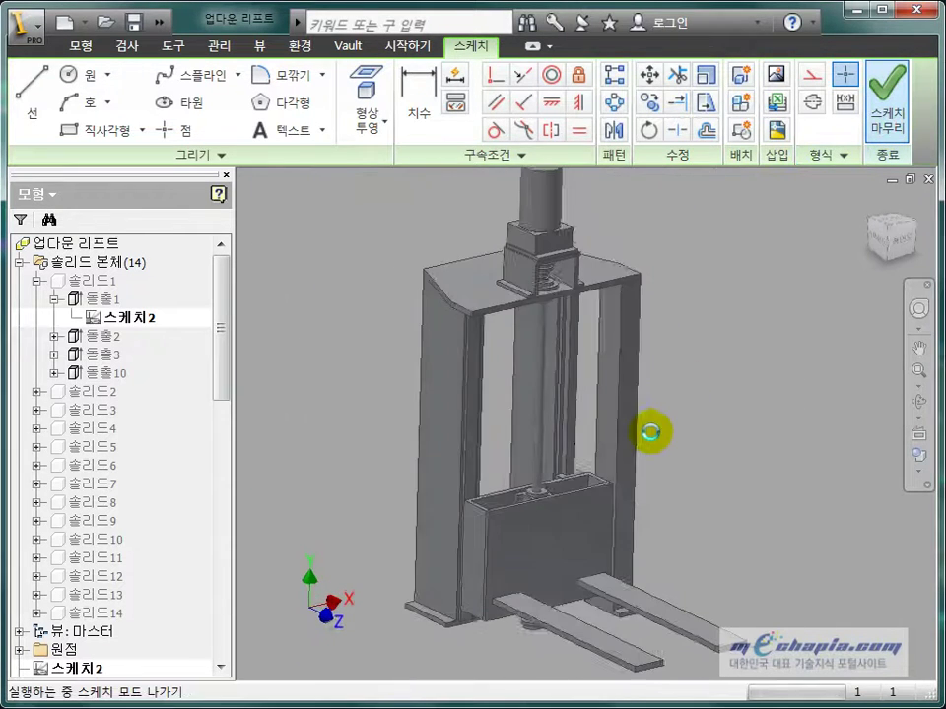
In 스케치2, set the width from 800 back to 700 and the height from 300 to 400
mouse_move(662, 483)
middle_mouse_down("shift")
mouse_move(658, 417)
mouse_move(667, 421)
middle_mouse_up("shift")
scroll(384, 383, "down", 3)
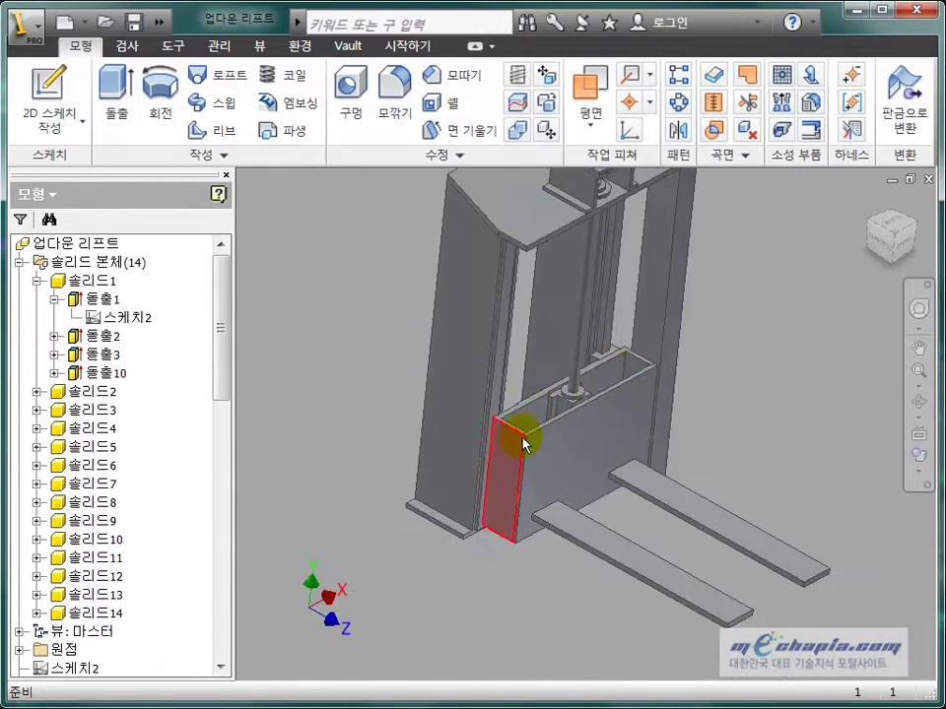
double_click(148, 315)
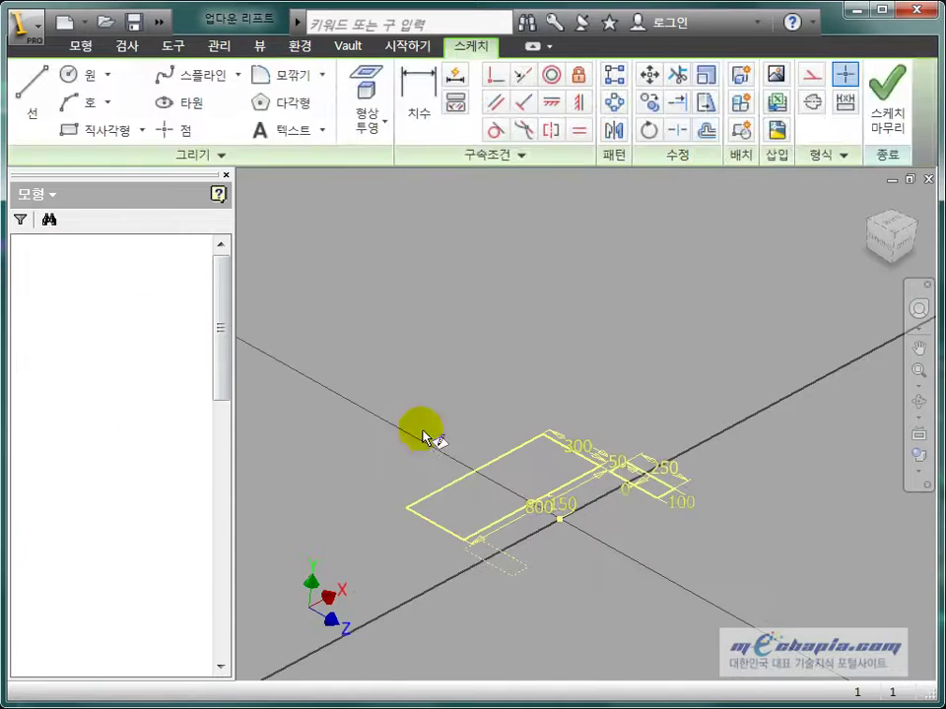
double_click(625, 417)
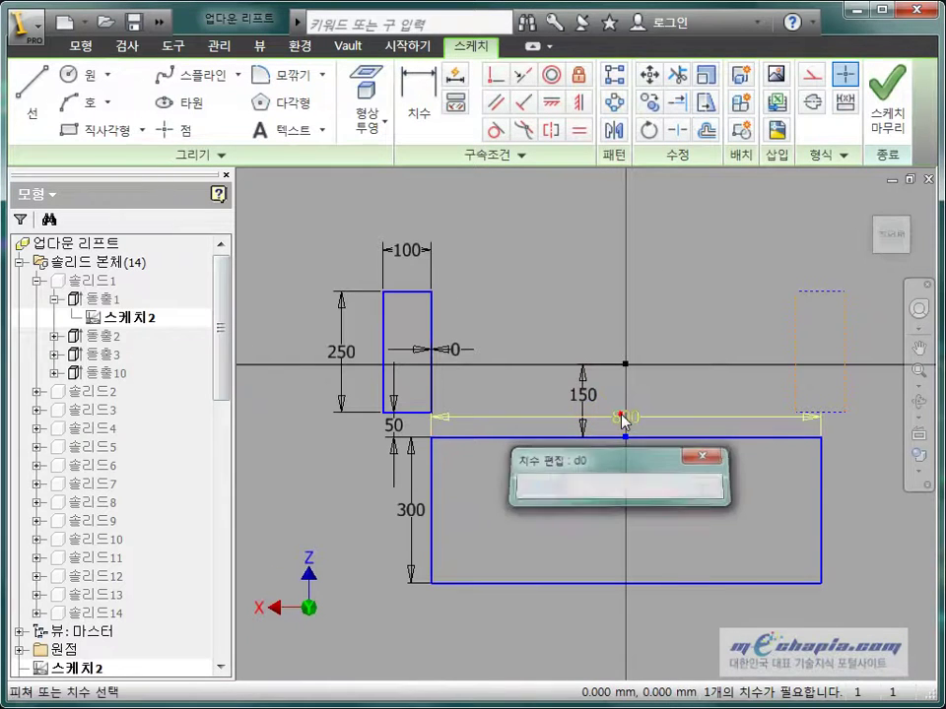
type("700")
key("Return")
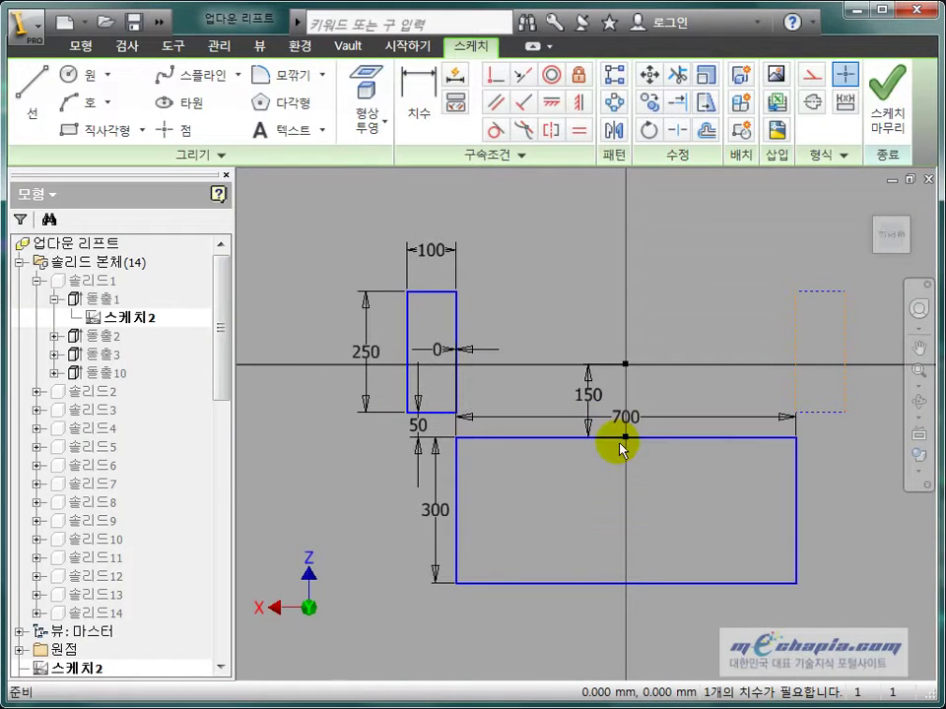
double_click(437, 516)
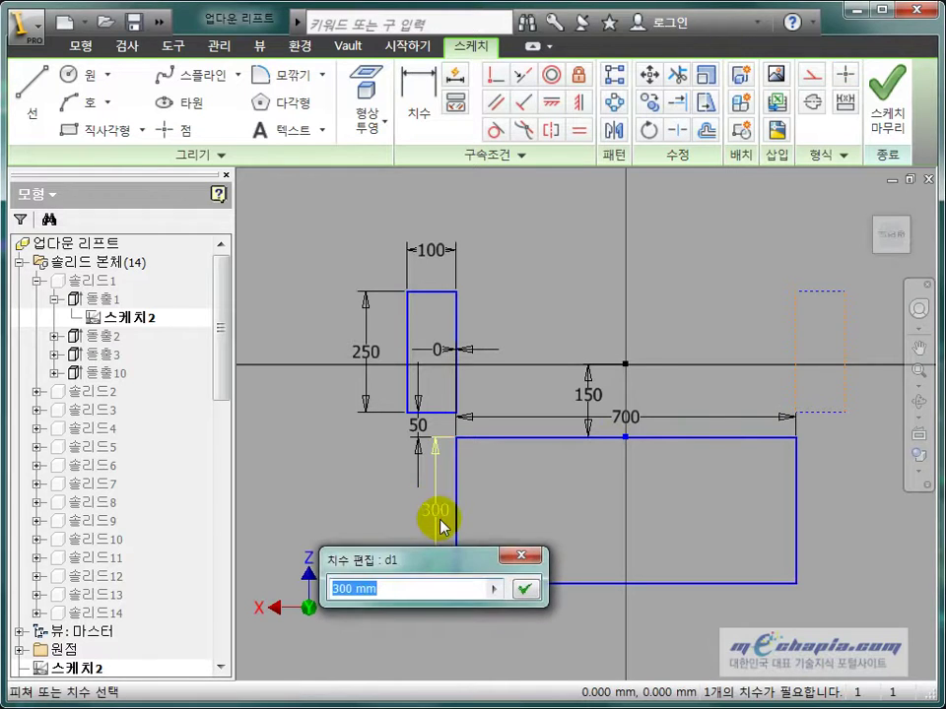
type("0")
key("Return")
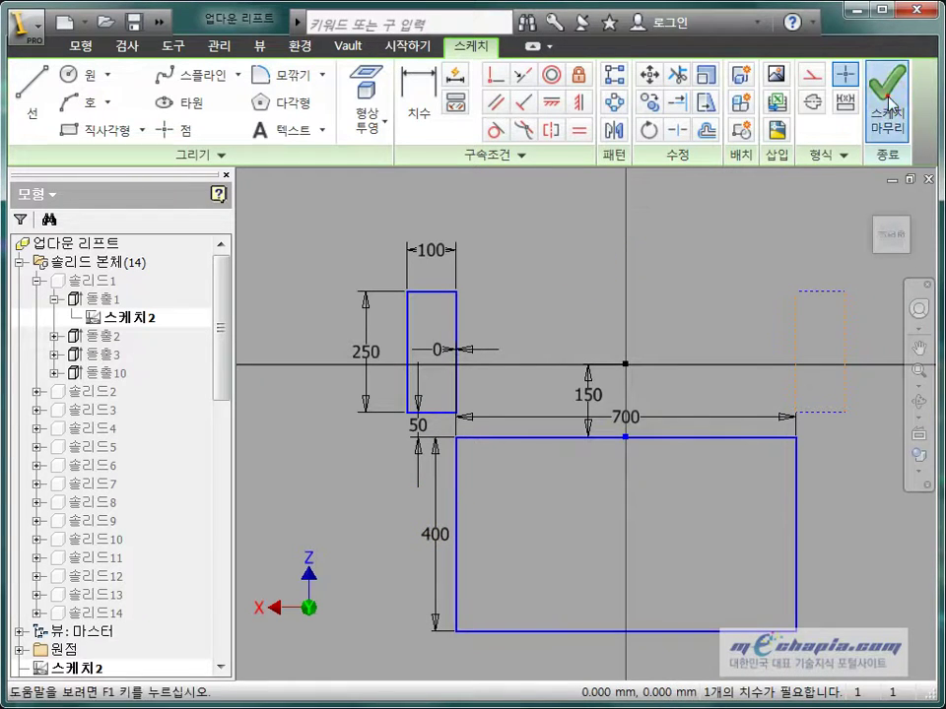
left_click(890, 103)
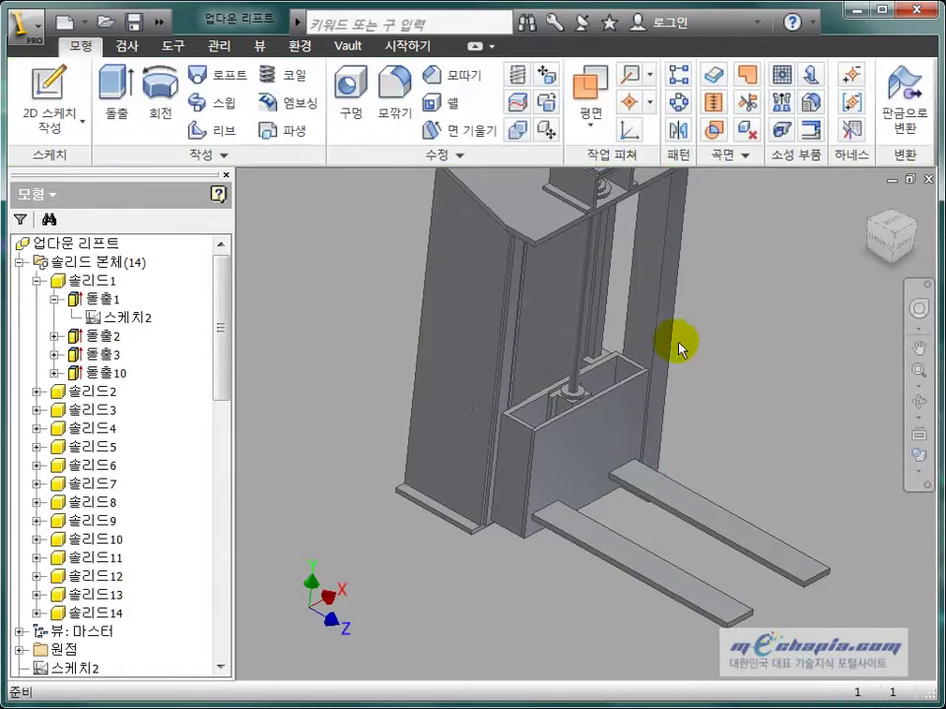
In 스케치2, change the 400 height dimension back to 300 and finish the sketch
mouse_move(676, 347)
middle_mouse_down("shift")
mouse_move(600, 367)
mouse_move(591, 334)
mouse_move(597, 460)
mouse_move(562, 465)
mouse_move(602, 449)
mouse_move(606, 420)
middle_mouse_up("shift")
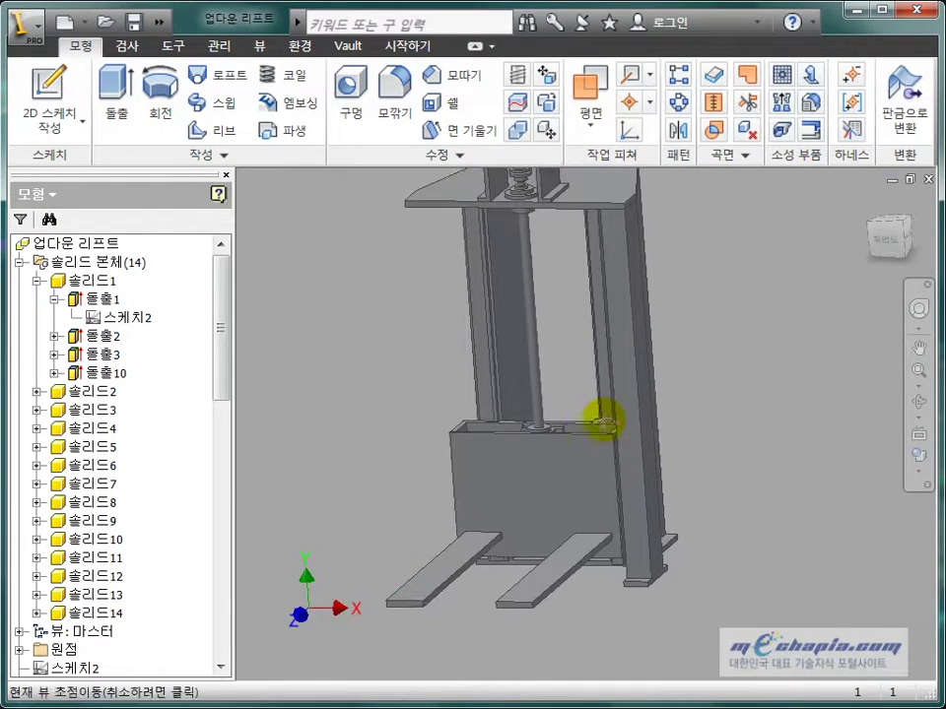
double_click(131, 317)
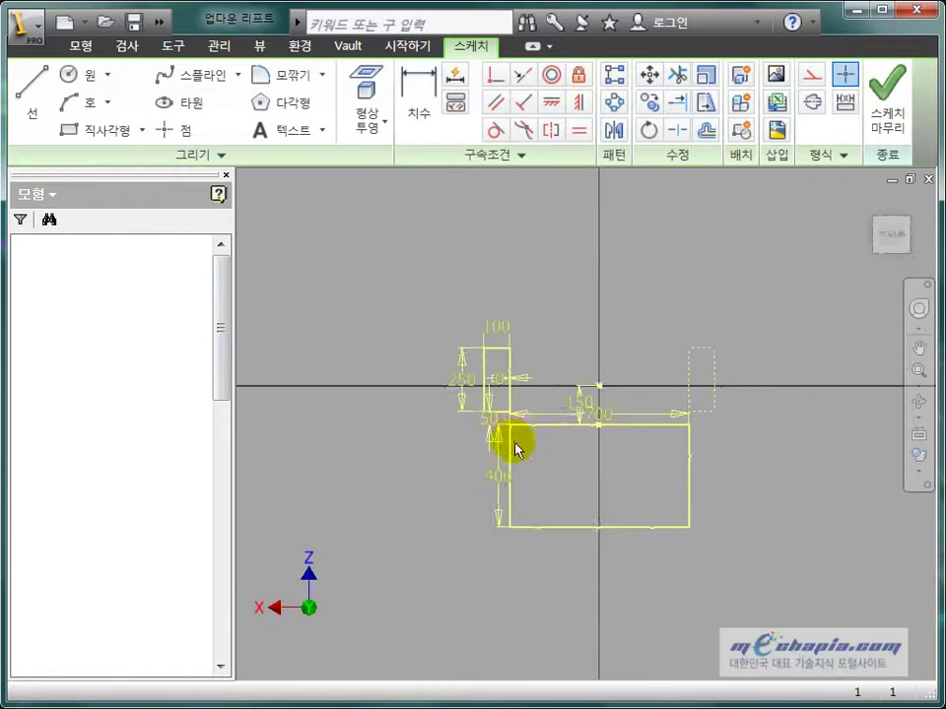
double_click(498, 478)
type("300")
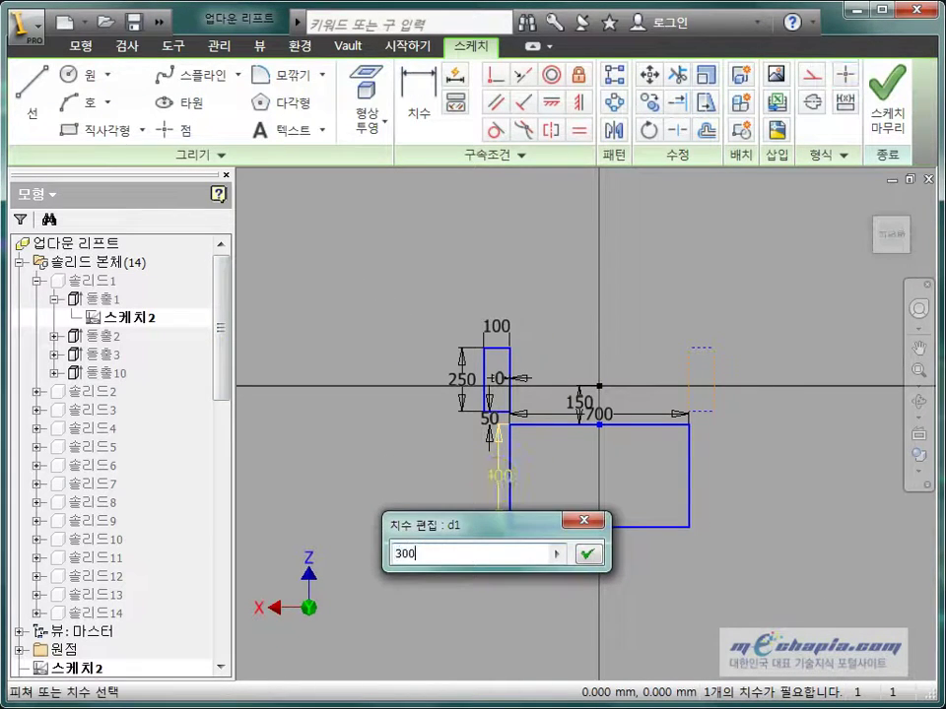
key("Return")
left_click(890, 116)
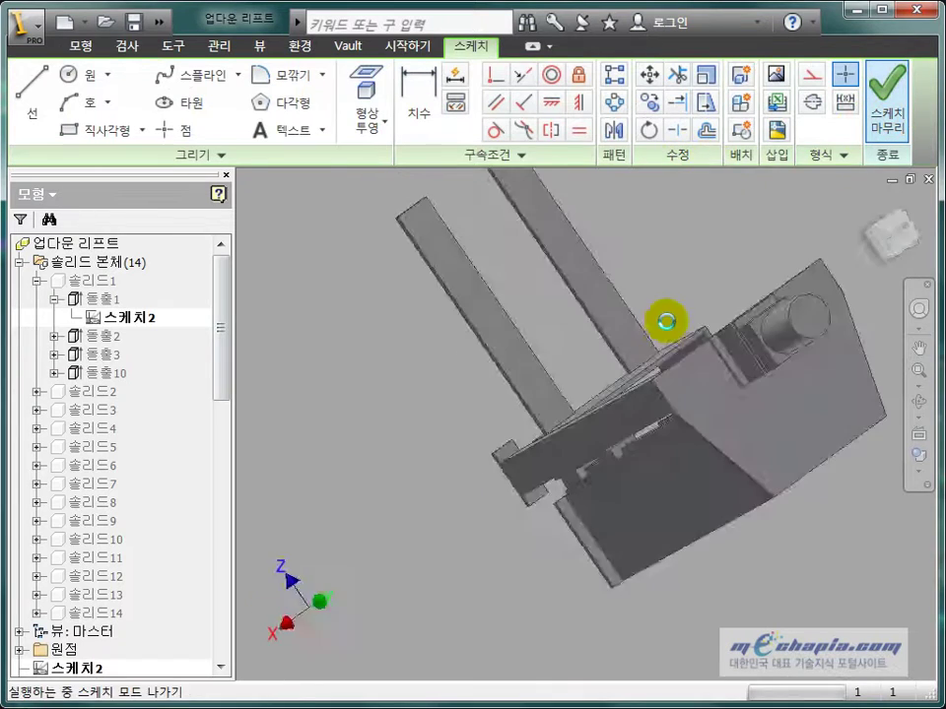
middle_click_drag(566, 430, 650, 423, "shift")
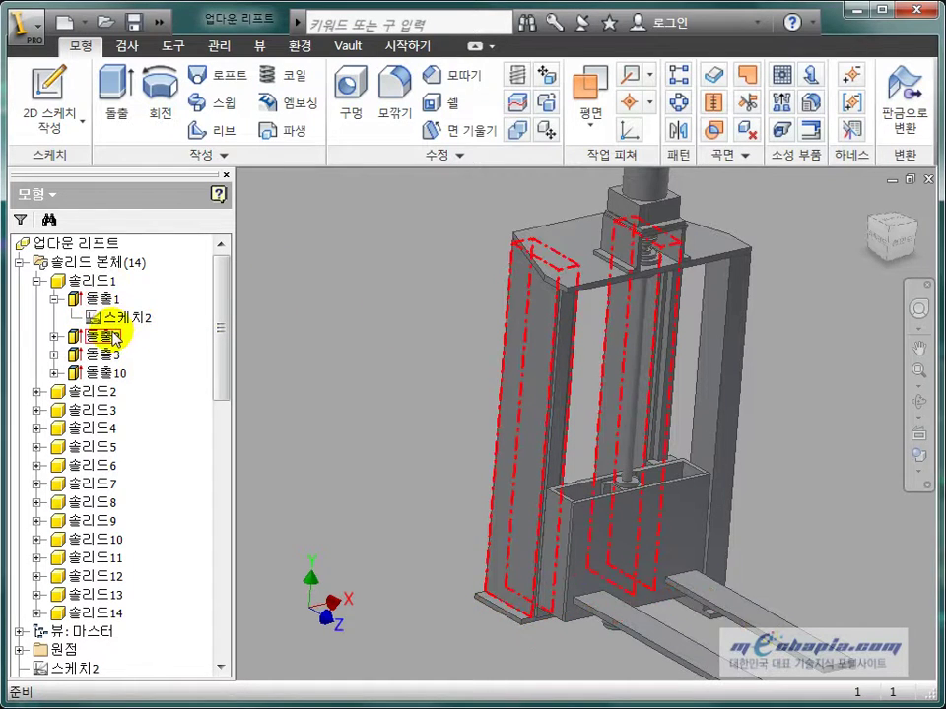
Change 돌출2's extrusion distance from 1470 mm to 1270 mm
double_click(103, 336)
left_click(245, 158)
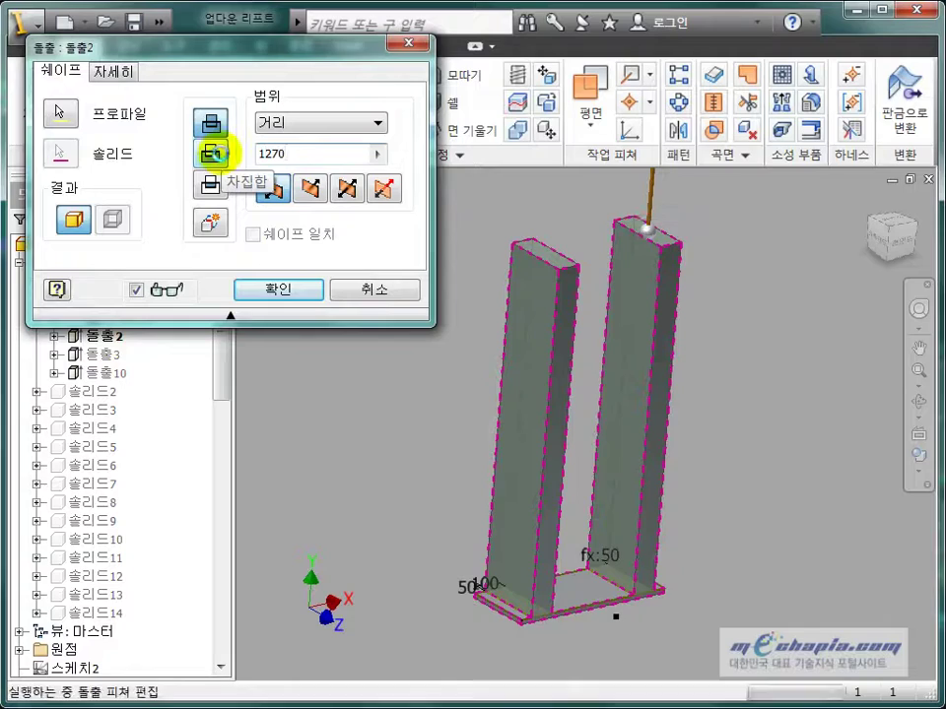
key("Return")
mouse_move(412, 272)
middle_mouse_down("shift")
mouse_move(519, 301)
mouse_move(408, 297)
mouse_move(330, 308)
mouse_move(338, 317)
mouse_move(475, 312)
mouse_move(505, 342)
middle_mouse_up("shift")
scroll(506, 342, "down", 5)
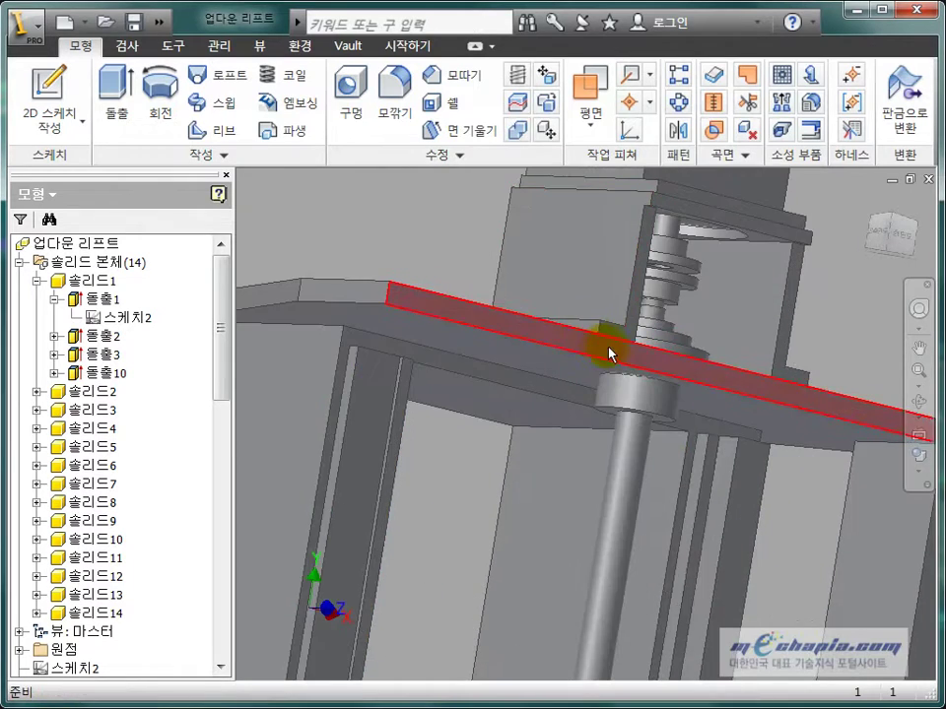
middle_click_drag(612, 349, 519, 490, "shift")
scroll(519, 542, "down", 3)
mouse_move(519, 542)
middle_mouse_down("shift")
mouse_move(532, 522)
mouse_move(548, 626)
mouse_move(575, 479)
middle_mouse_up("shift")
scroll(574, 479, "down", 2)
scroll(570, 421, "up", 2)
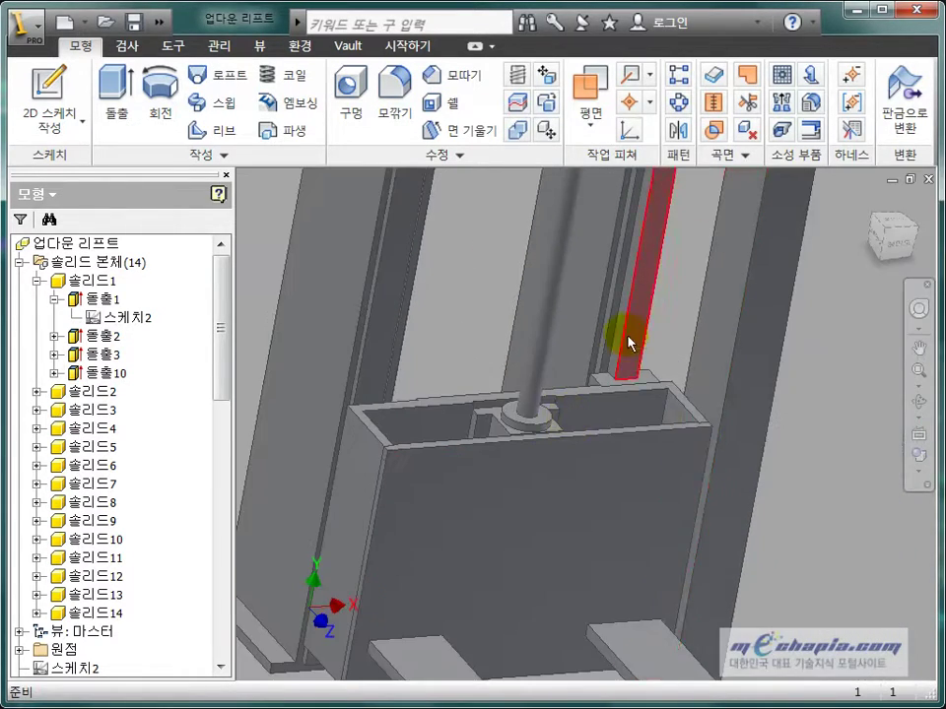
scroll(475, 383, "up", 5)
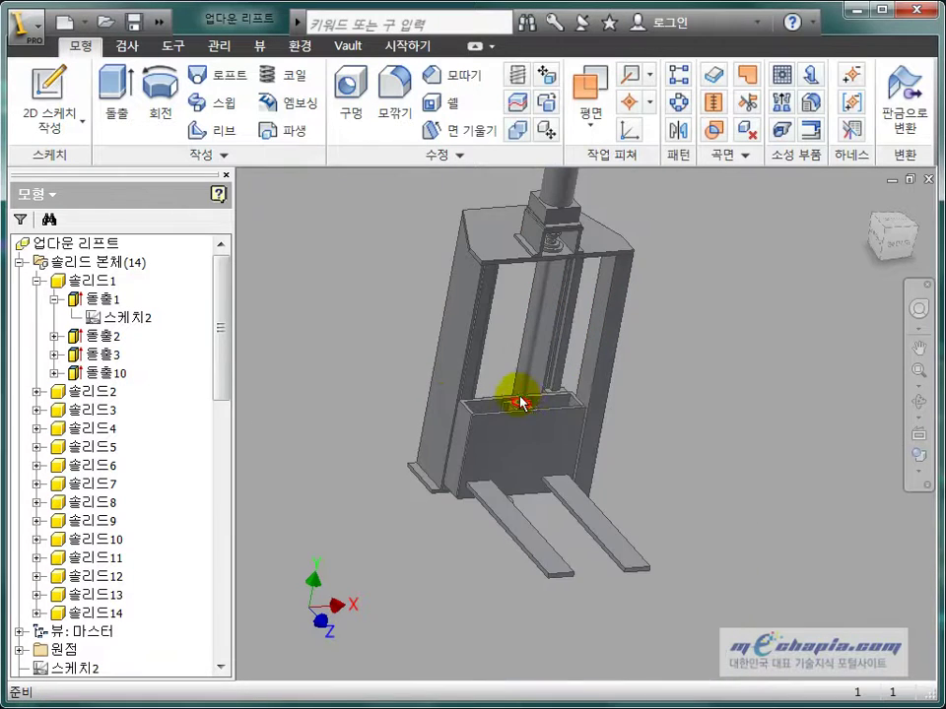
mouse_move(571, 416)
middle_mouse_down("shift")
mouse_move(519, 430)
mouse_move(482, 378)
mouse_move(533, 336)
middle_mouse_up("shift")
scroll(481, 378, "down", 2)
scroll(502, 414, "down", 2)
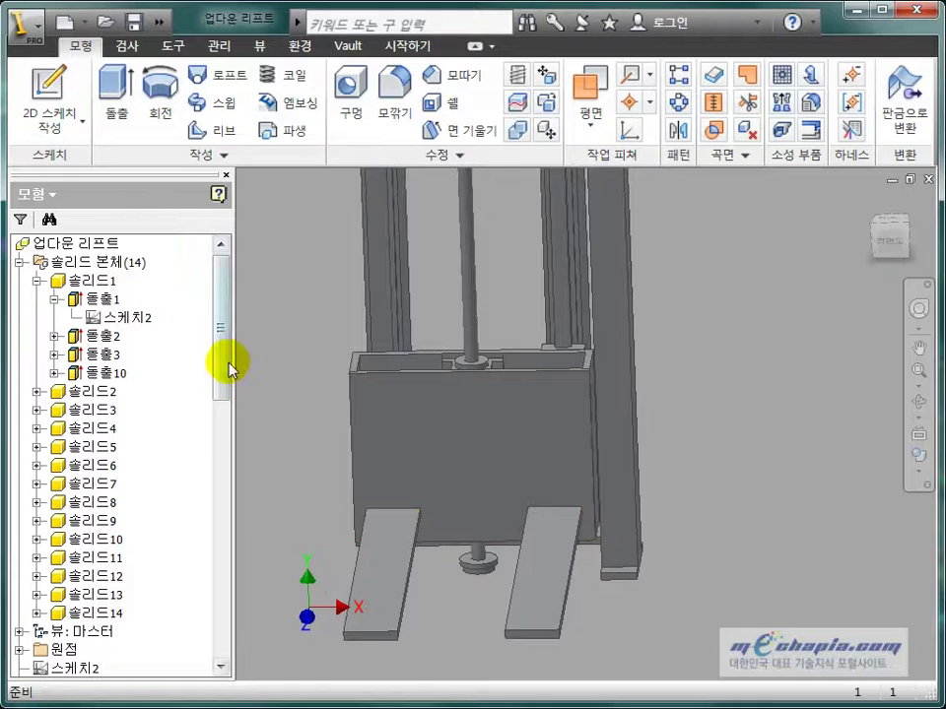
mouse_move(229, 369)
left_mouse_down()
mouse_move(227, 449)
mouse_move(327, 510)
left_mouse_up()
mouse_move(327, 511)
middle_mouse_down("shift")
mouse_move(506, 497)
mouse_move(469, 460)
middle_mouse_up("shift")
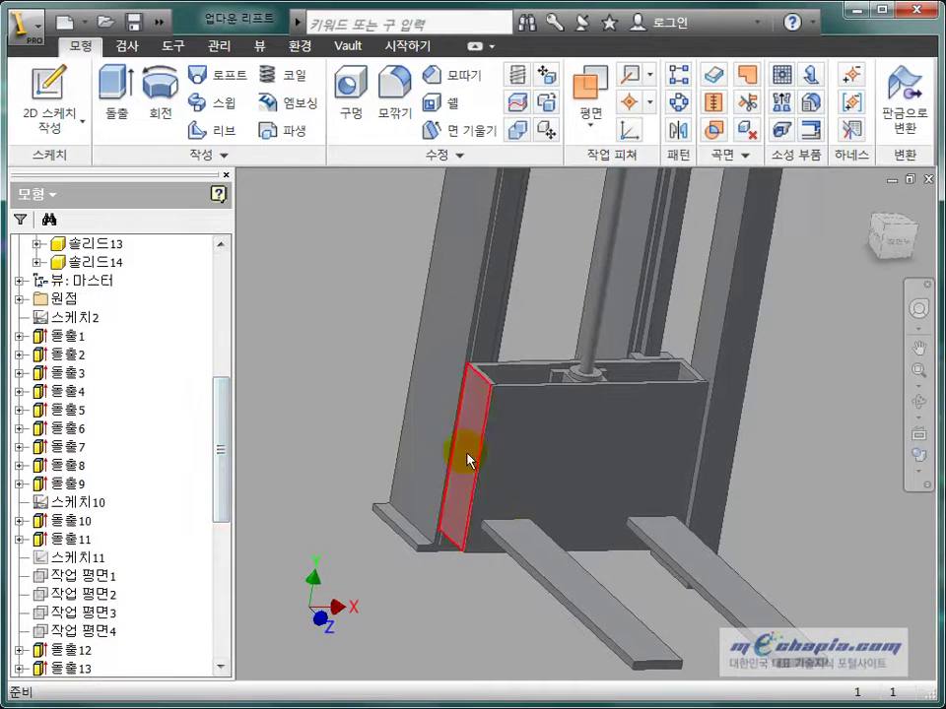
Preview 스케치10 and 스케치11 in the browser and open 스케치11 for editing
left_click(79, 503)
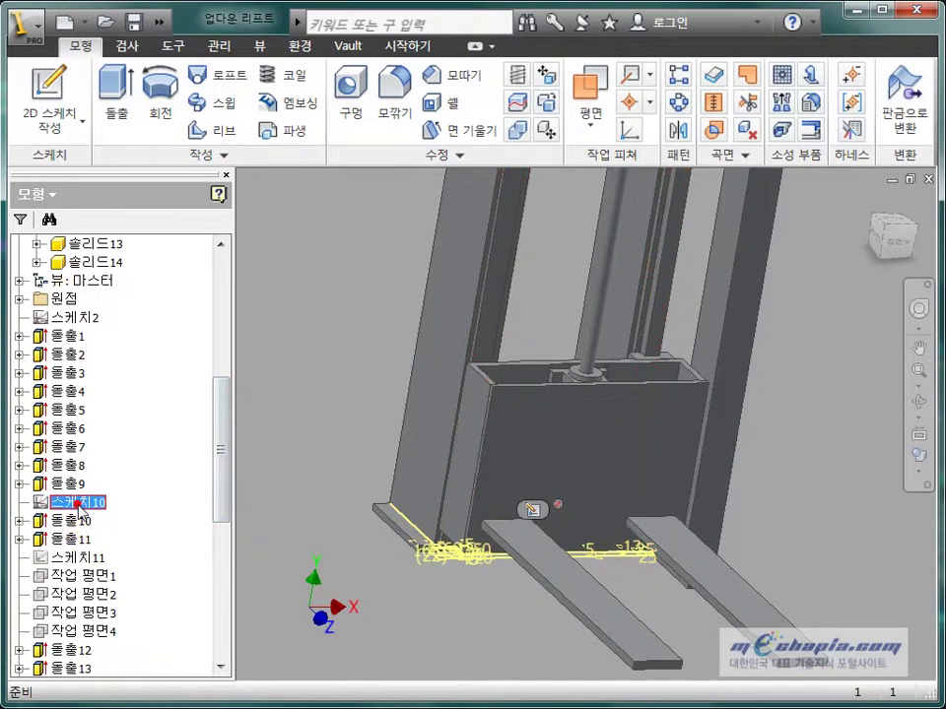
left_click(82, 561)
middle_click_drag(369, 545, 59, 559, "shift")
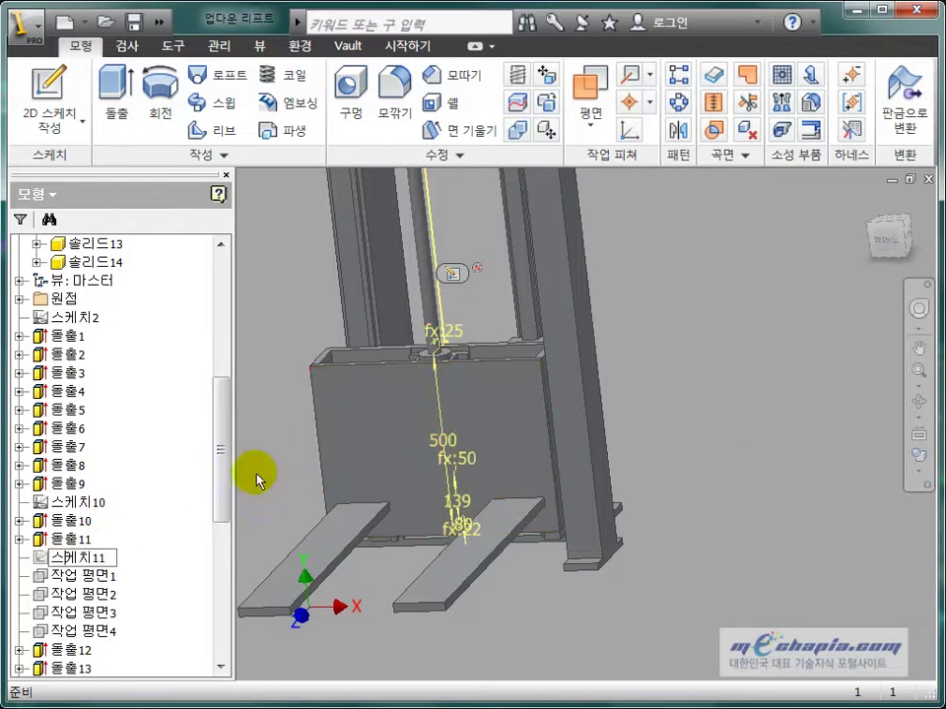
left_click(83, 562)
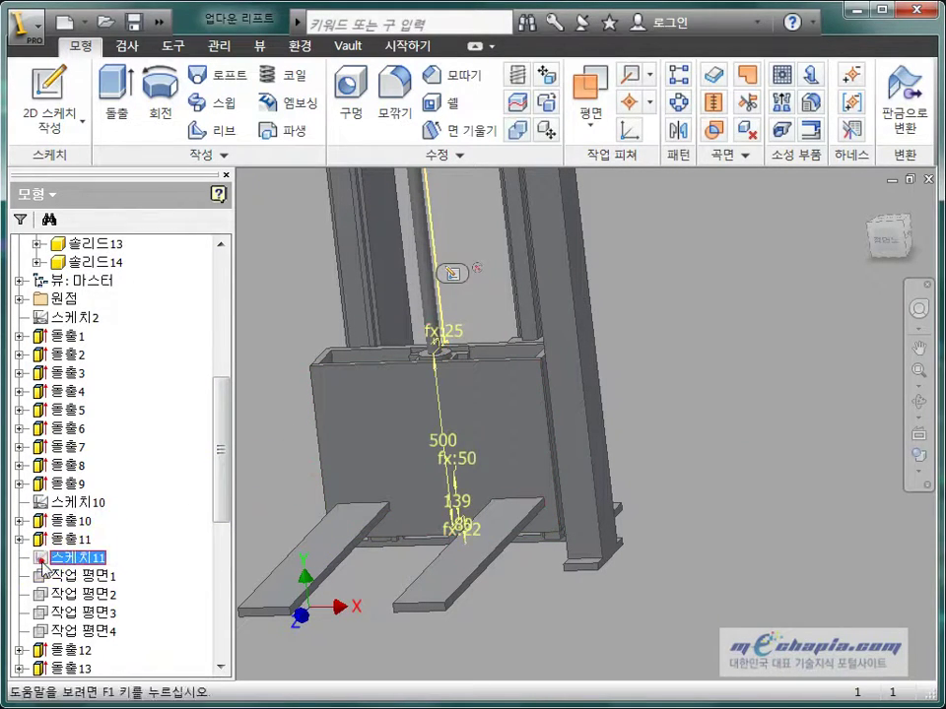
double_click(42, 560)
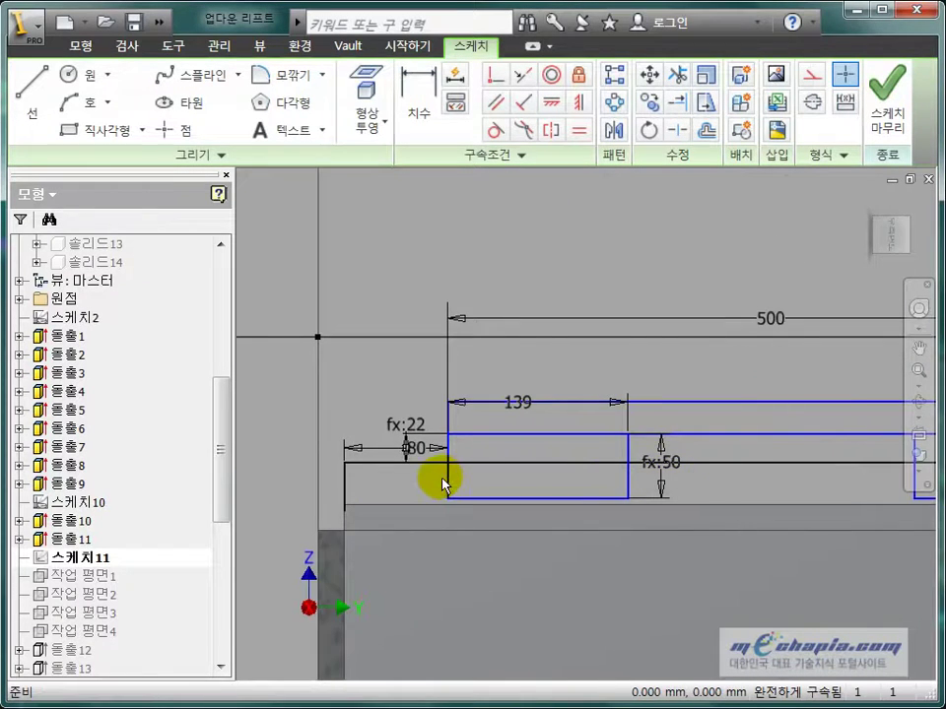
scroll(440, 478, "up", 2)
Set 스케치11's 80 dimension to 200 and its 500 dimension to 600, then finish
double_click(434, 461)
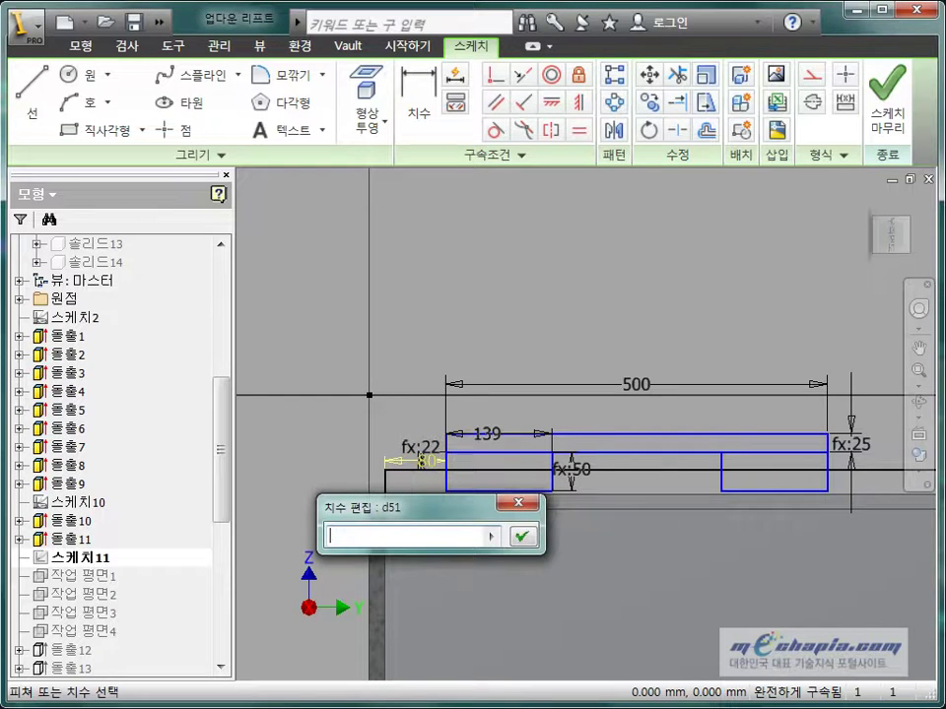
type("200")
key("Return")
scroll(421, 483, "up", 2)
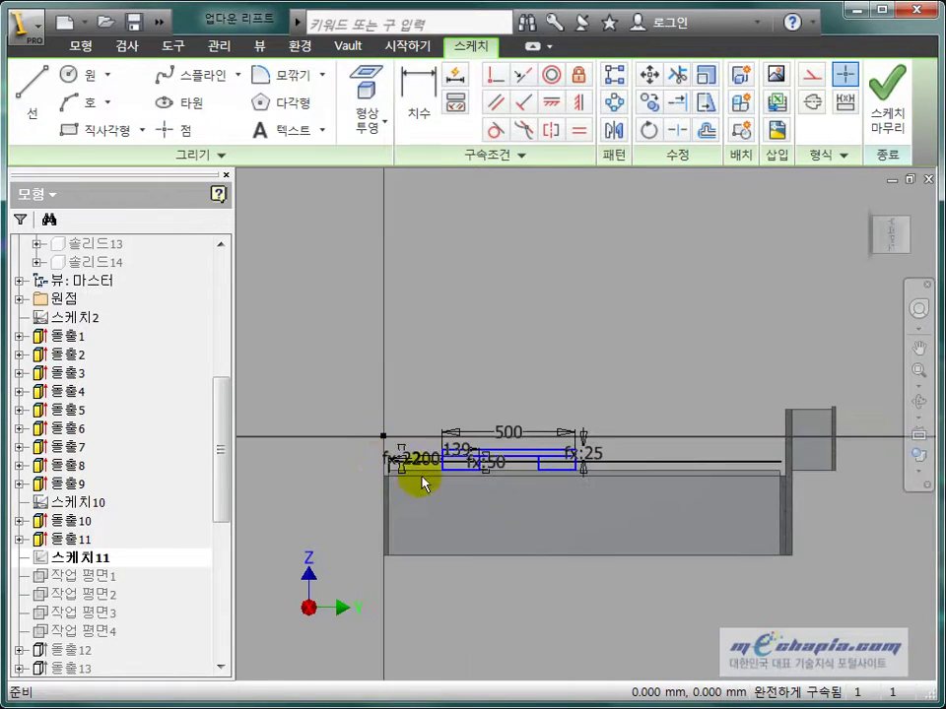
double_click(527, 431)
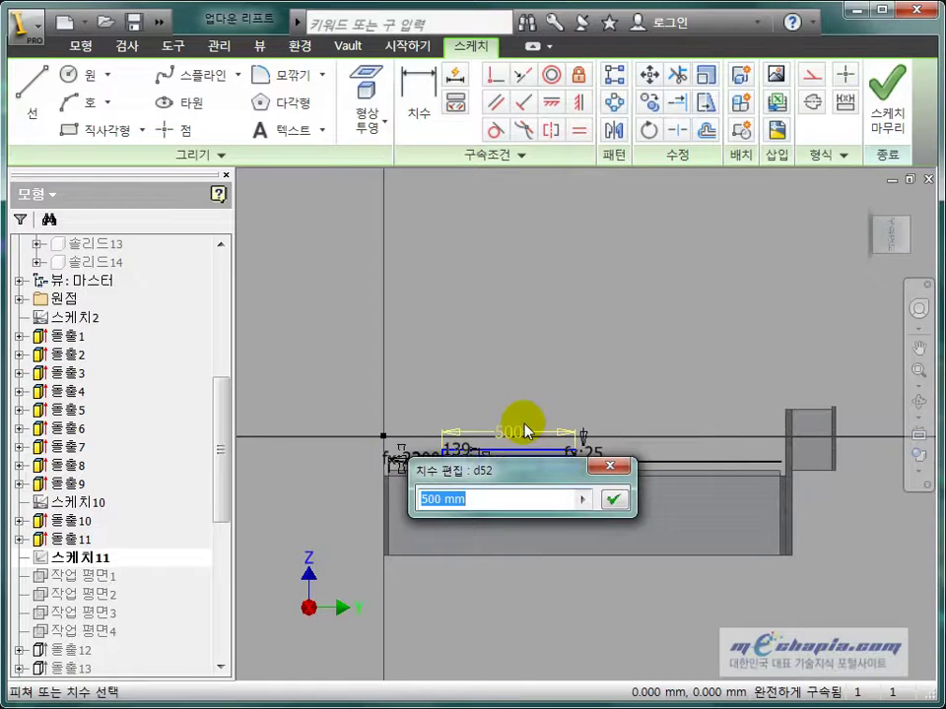
type("600")
key("Return")
left_click(887, 99)
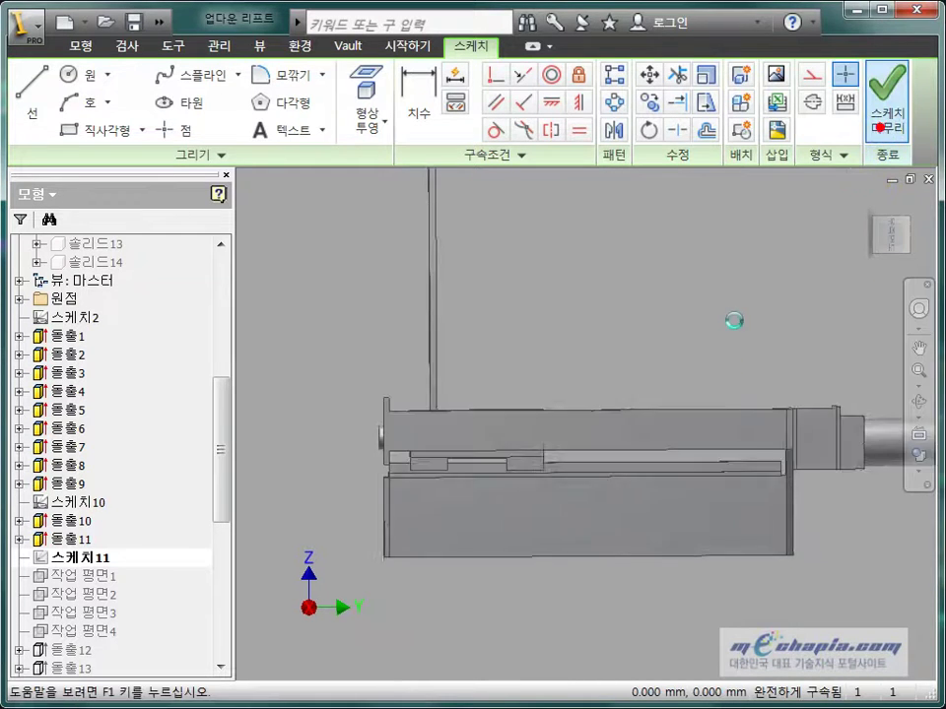
mouse_move(680, 414)
middle_mouse_down("shift")
mouse_move(713, 423)
mouse_move(668, 413)
mouse_move(714, 408)
mouse_move(748, 467)
mouse_move(767, 426)
mouse_move(817, 423)
mouse_move(749, 456)
mouse_move(735, 511)
mouse_move(696, 440)
mouse_move(654, 482)
mouse_move(708, 511)
mouse_move(722, 505)
middle_mouse_up("shift")
double_click(722, 505)
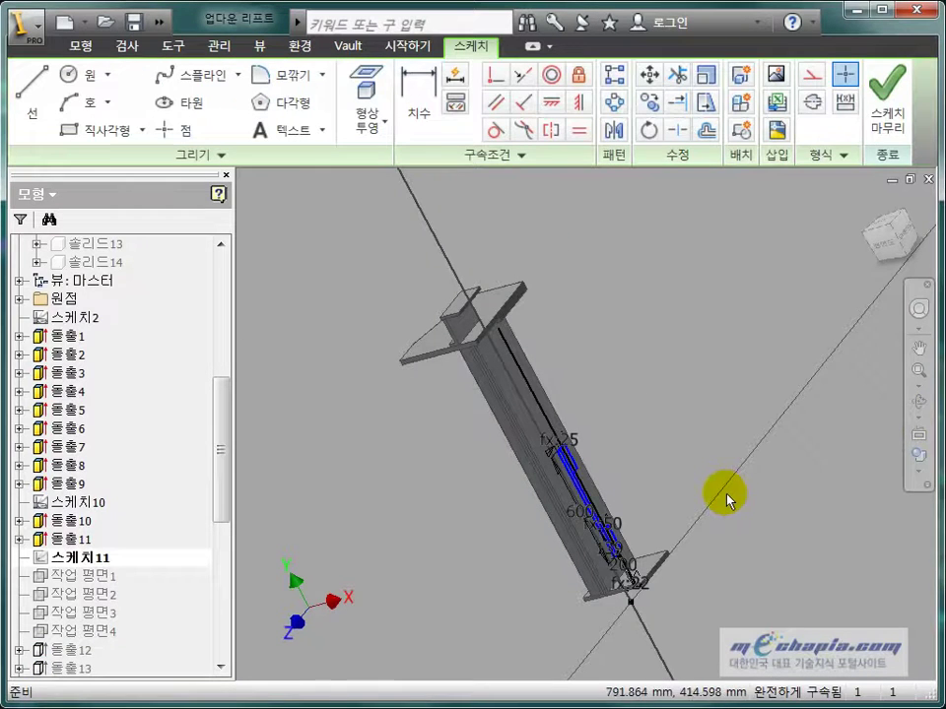
Leave 스케치11 with Ctrl+Z and orbit to an oblique overall view of the lift
key("ctrl+z")
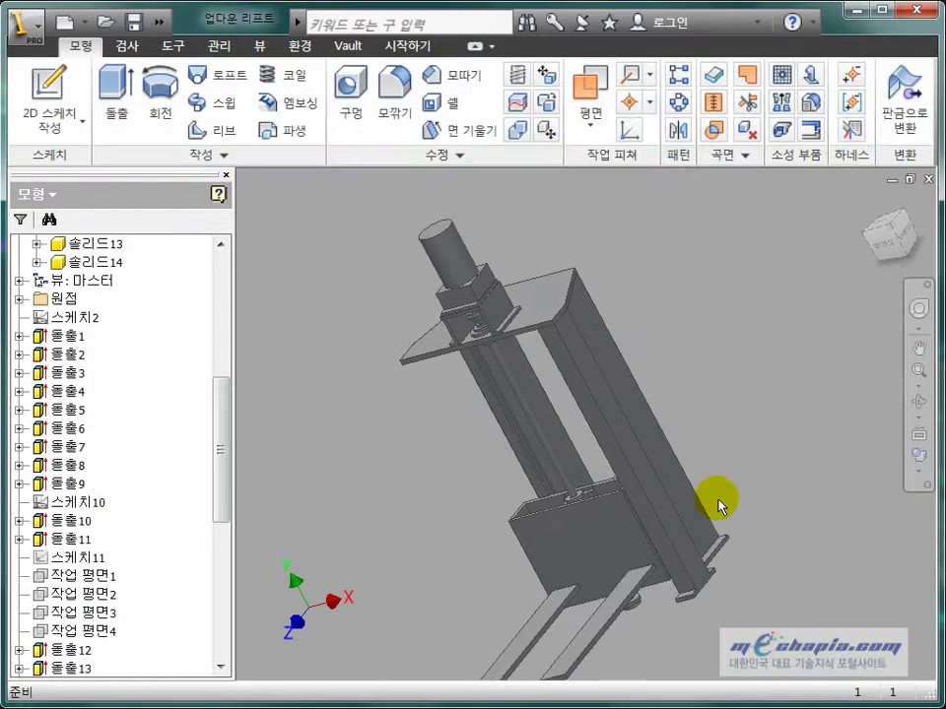
mouse_move(657, 509)
middle_mouse_down("shift")
mouse_move(739, 469)
mouse_move(785, 468)
mouse_move(661, 492)
mouse_move(606, 529)
mouse_move(707, 523)
middle_mouse_up("shift")
scroll(655, 506, "down", 3)
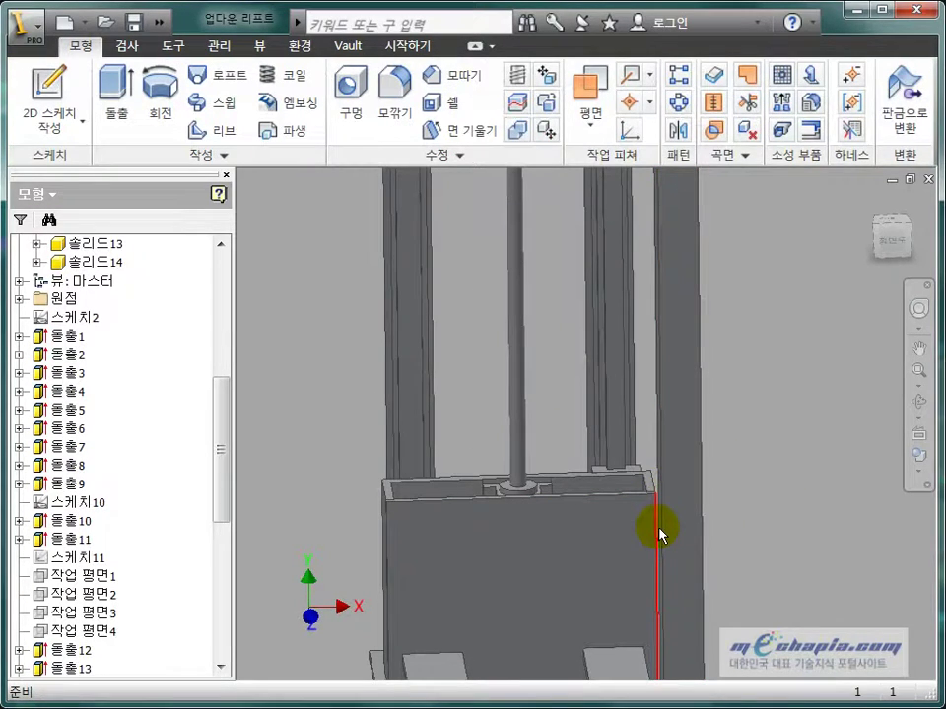
scroll(599, 496, "up", 3)
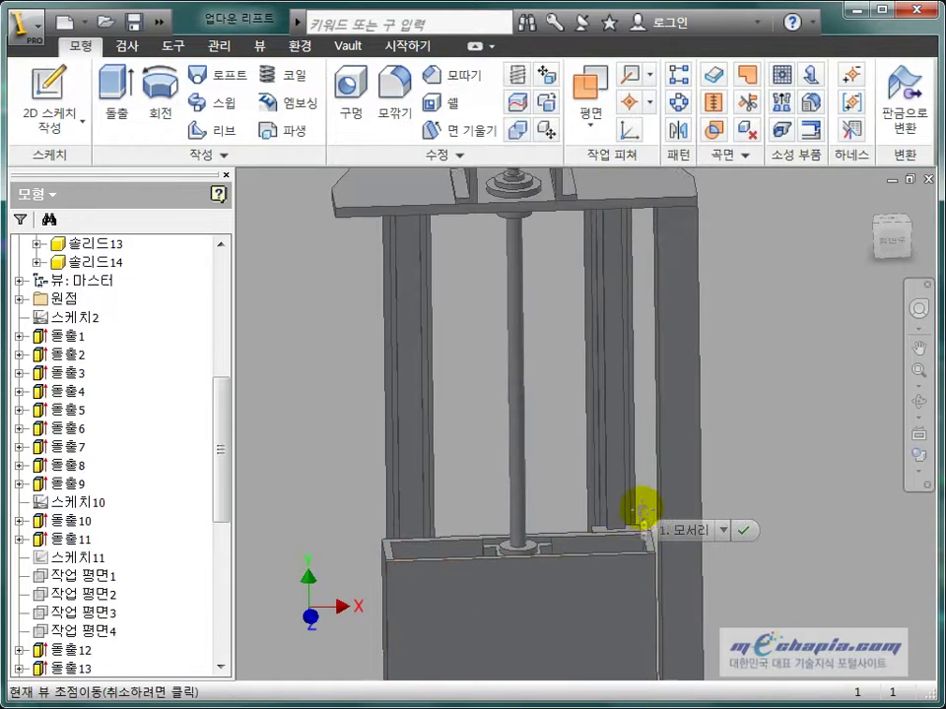
mouse_move(639, 506)
middle_mouse_down("shift")
mouse_move(666, 502)
mouse_move(663, 467)
mouse_move(678, 449)
mouse_move(686, 483)
mouse_move(671, 429)
mouse_move(680, 456)
mouse_move(600, 473)
mouse_move(492, 534)
mouse_move(516, 551)
mouse_move(486, 580)
mouse_move(558, 533)
mouse_move(608, 475)
mouse_move(596, 492)
mouse_move(581, 506)
mouse_move(618, 412)
middle_mouse_up("shift")
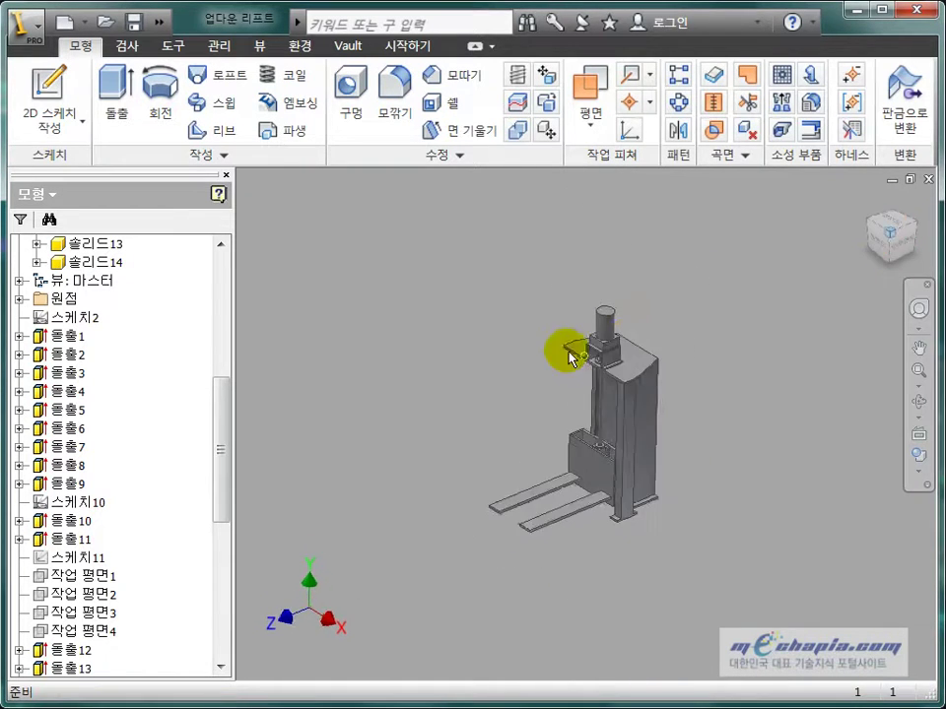
scroll(509, 449, "down", 2)
scroll(508, 448, "down", 3)
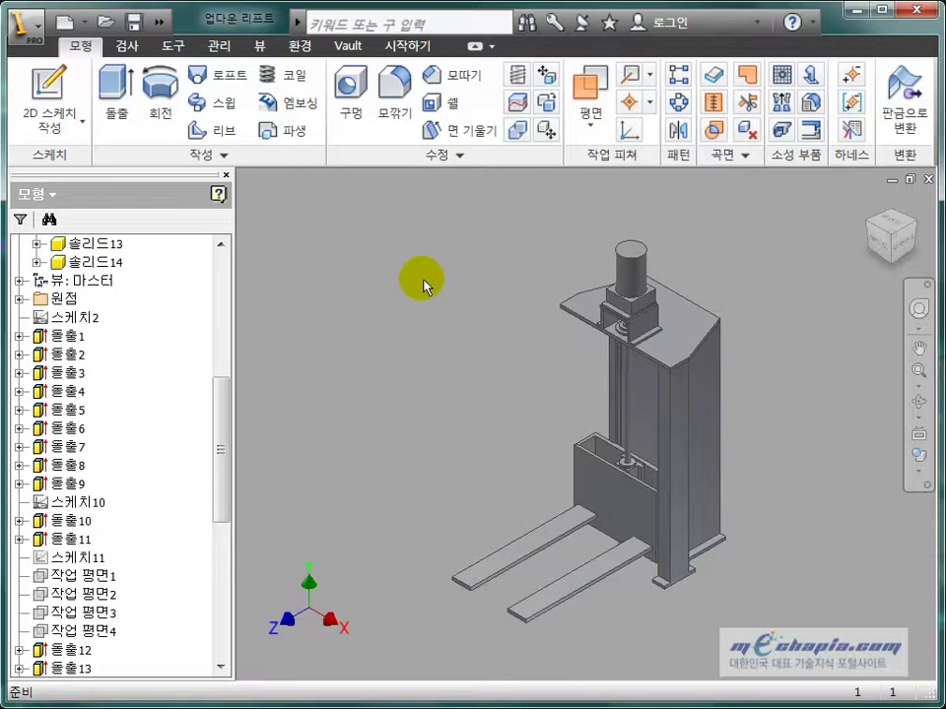
Collapse 솔리드1's feature list under 솔리드 본체 and select that first body
left_click(224, 264)
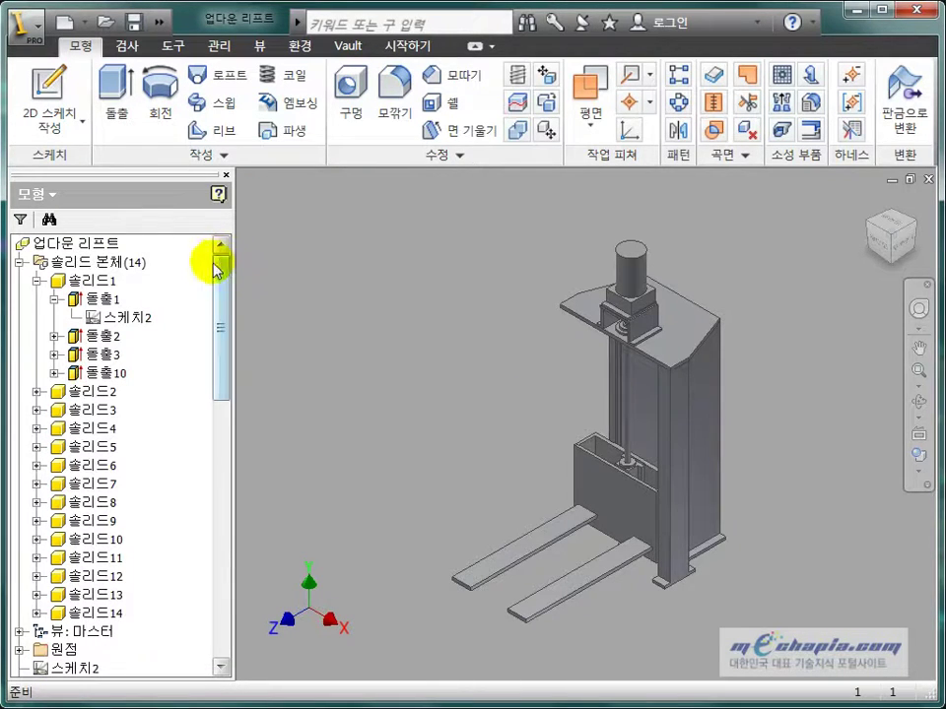
left_click(77, 242)
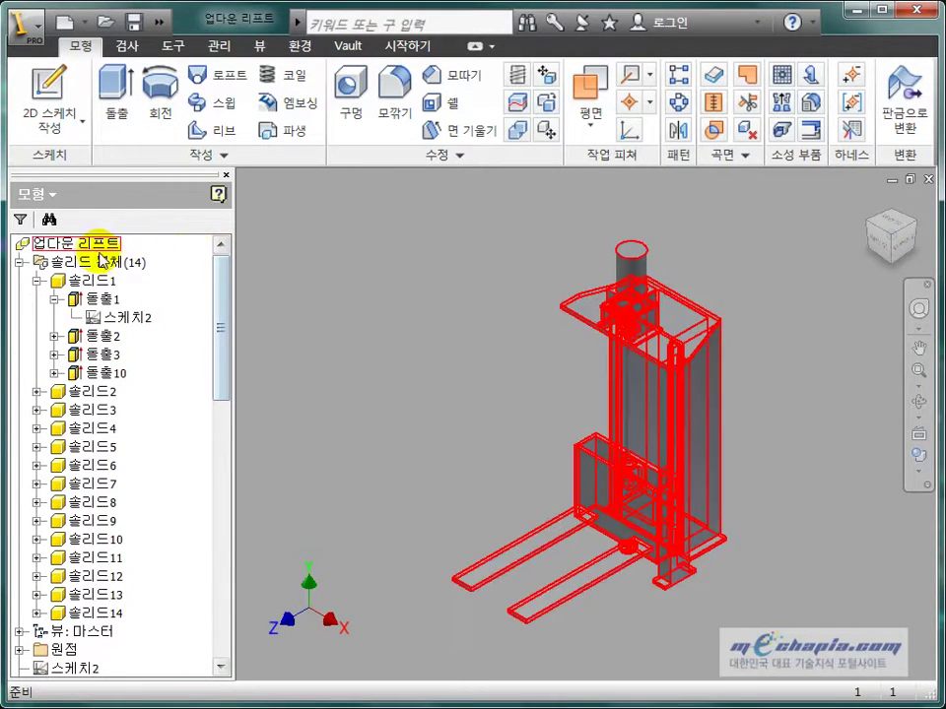
left_click(362, 338)
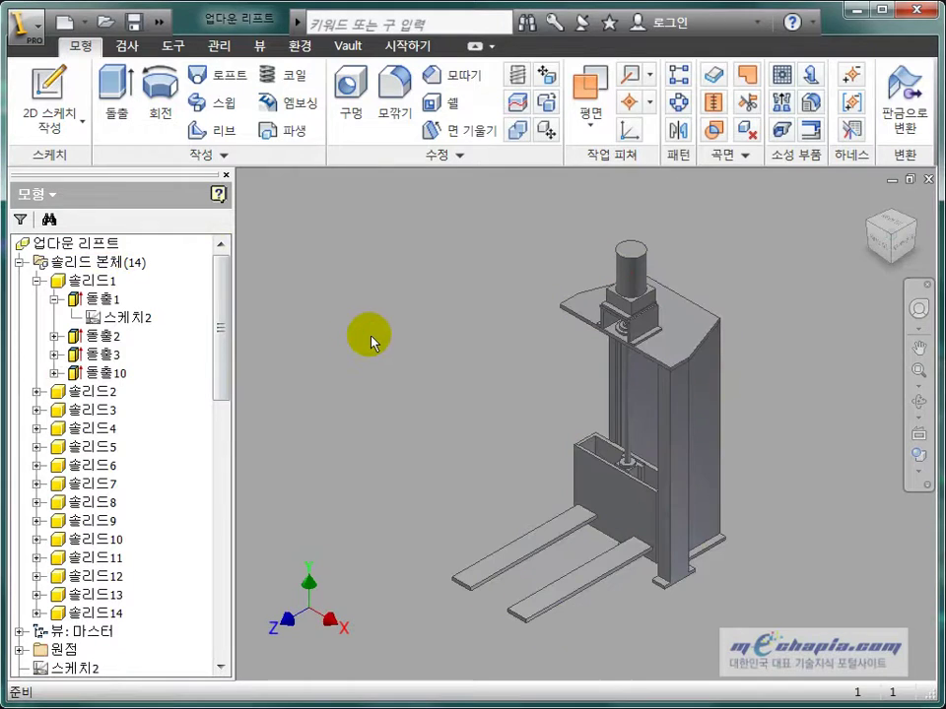
left_click(36, 281)
left_click(88, 280)
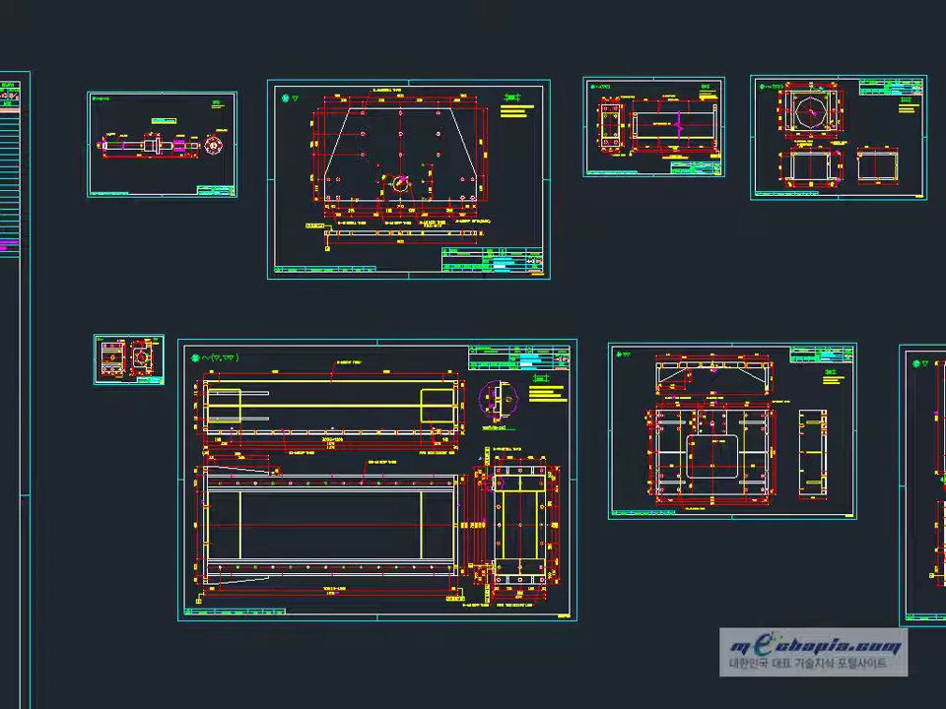
scroll(489, 386, "up", 5)
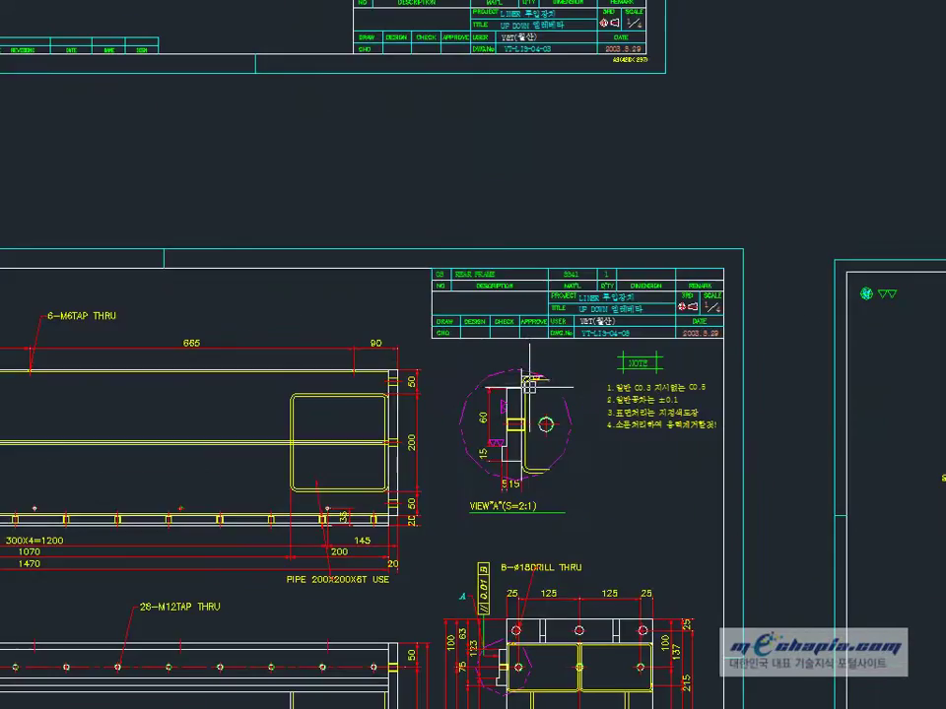
scroll(509, 284, "up", 3)
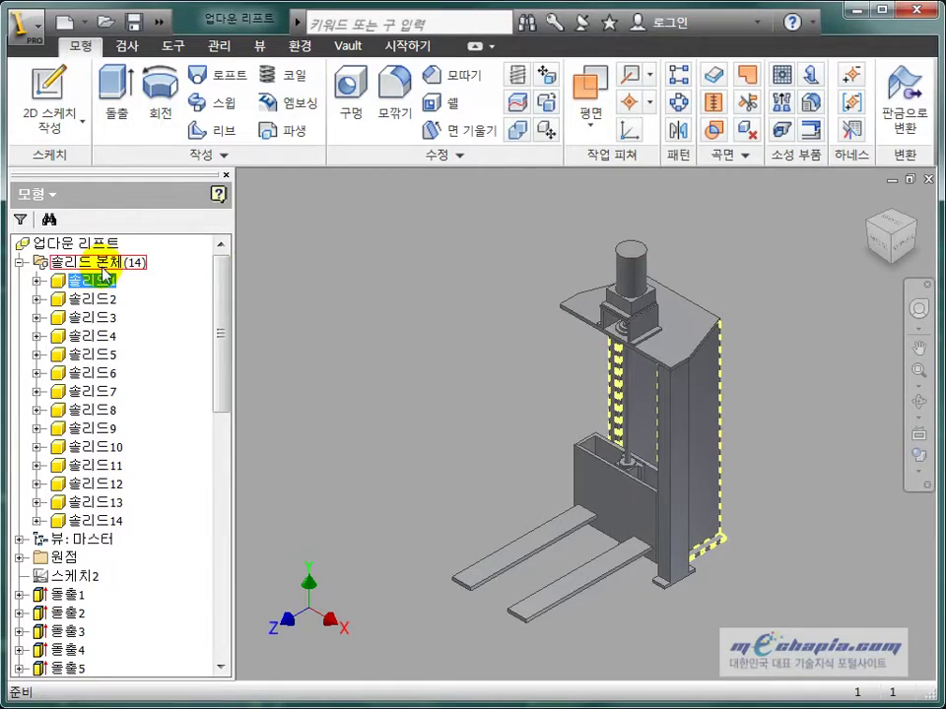
Rename the first three solid bodies REAR FRAME, FRONT FRAME and PLATE
type("RE")
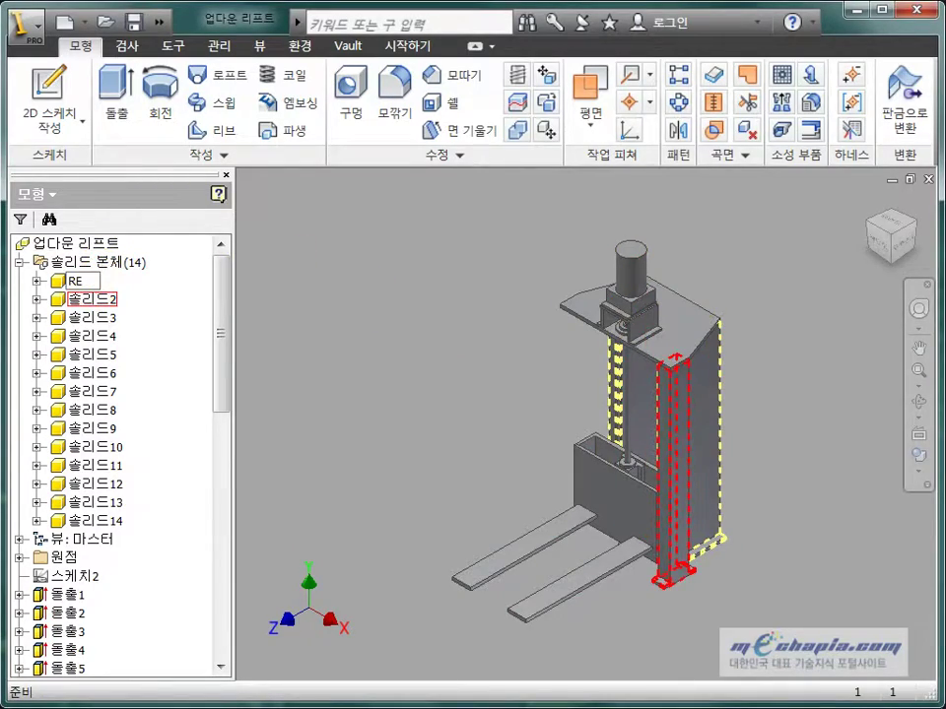
type("AR FRAME")
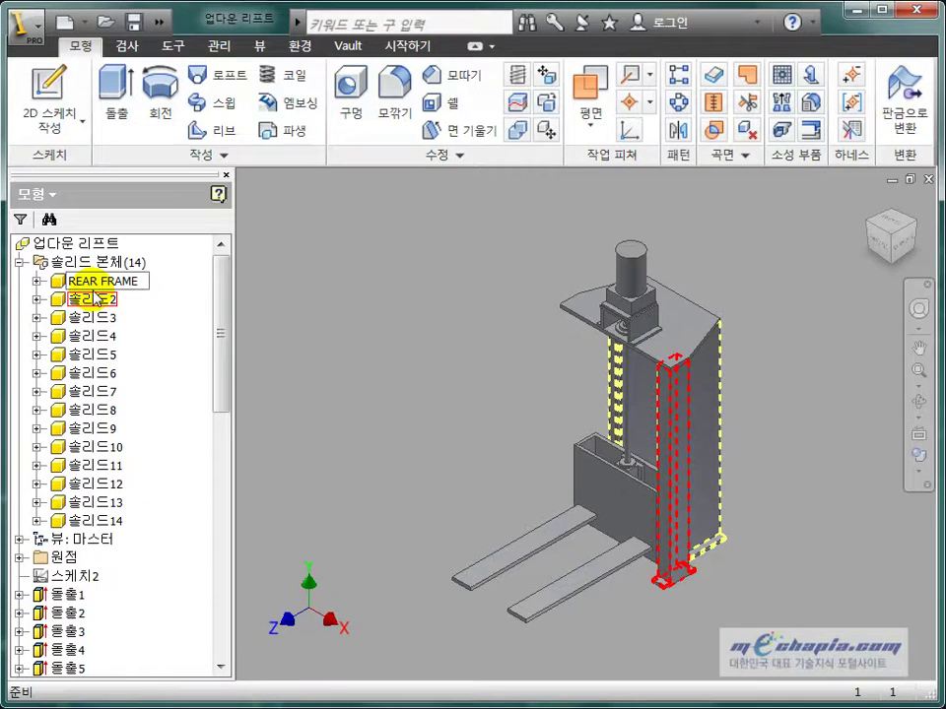
key("Return")
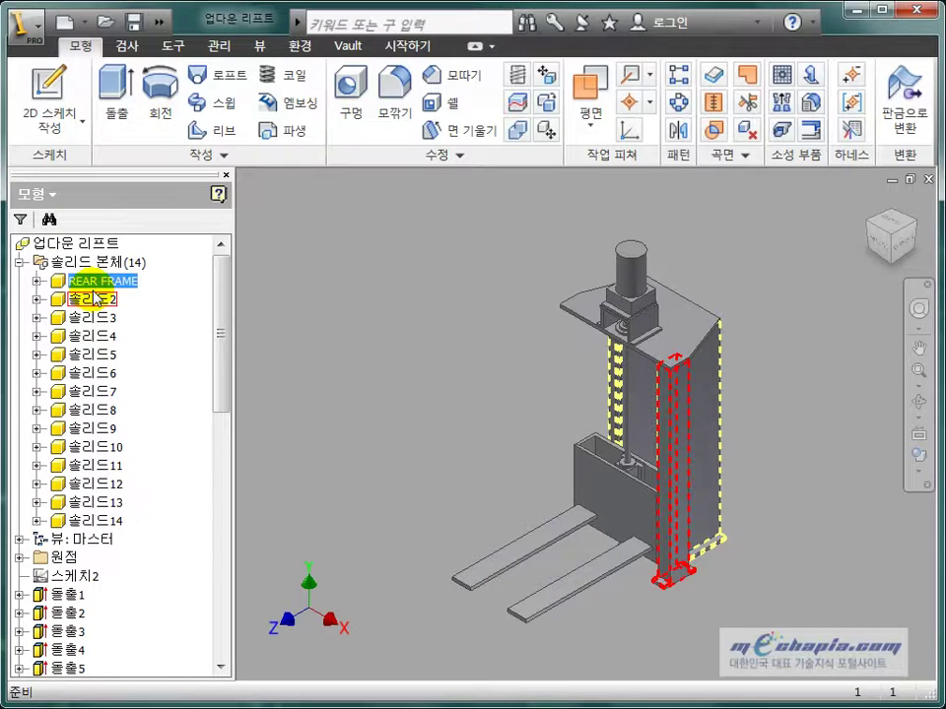
left_click(92, 293)
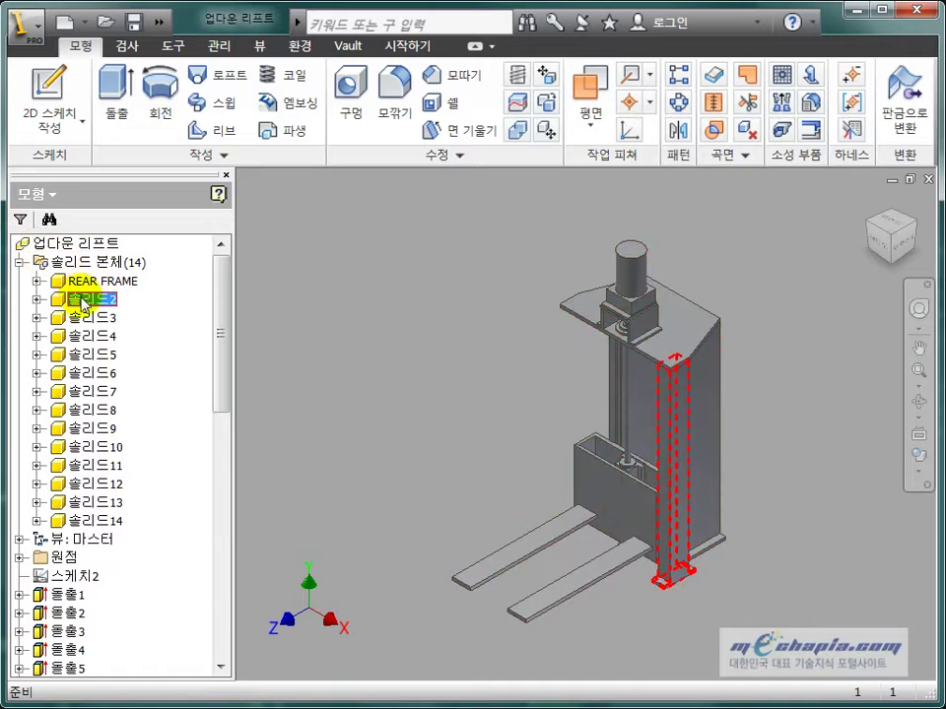
left_click(84, 299)
type("FRONT FRAME")
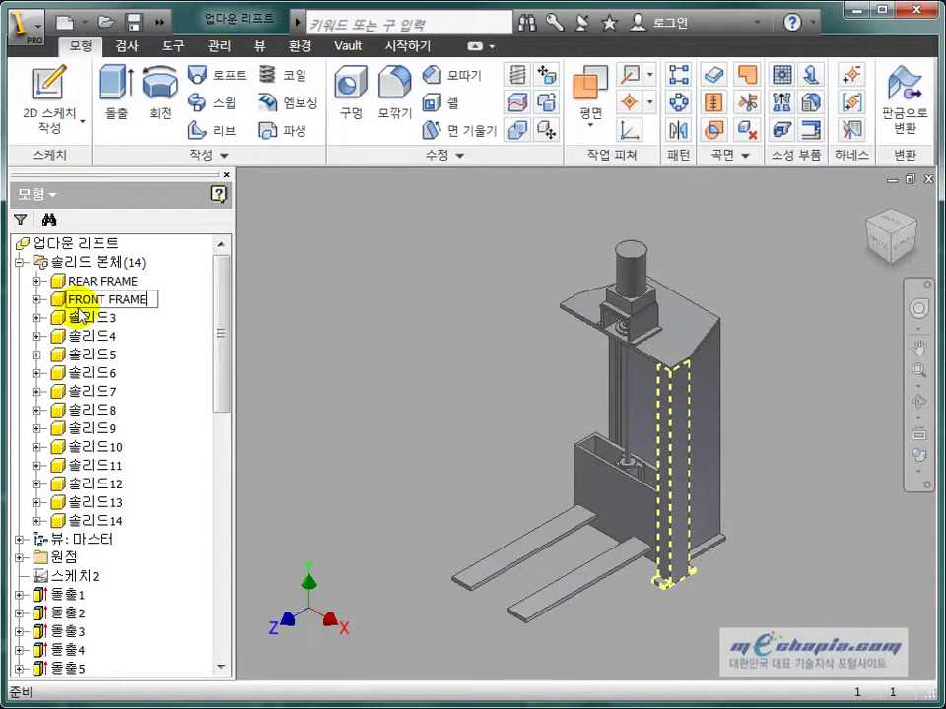
key("Return")
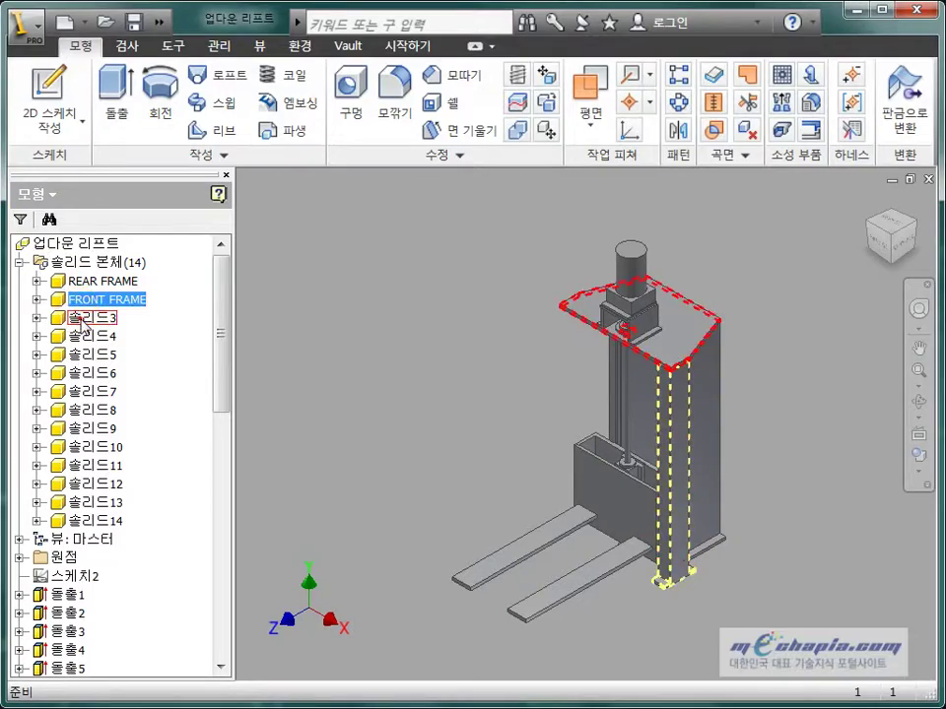
left_click(84, 317)
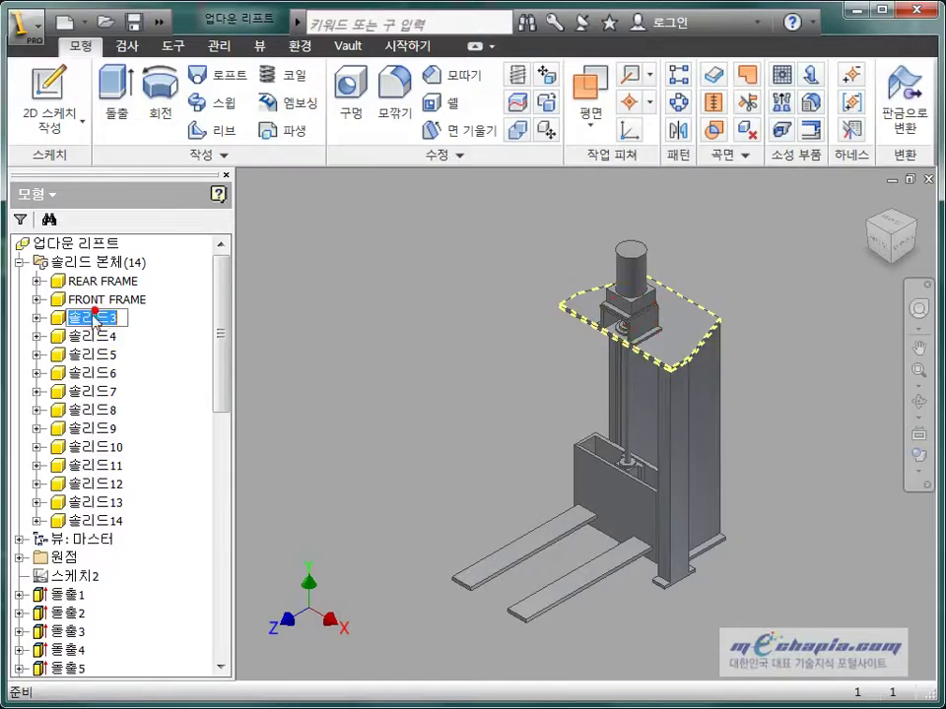
type("PLATE")
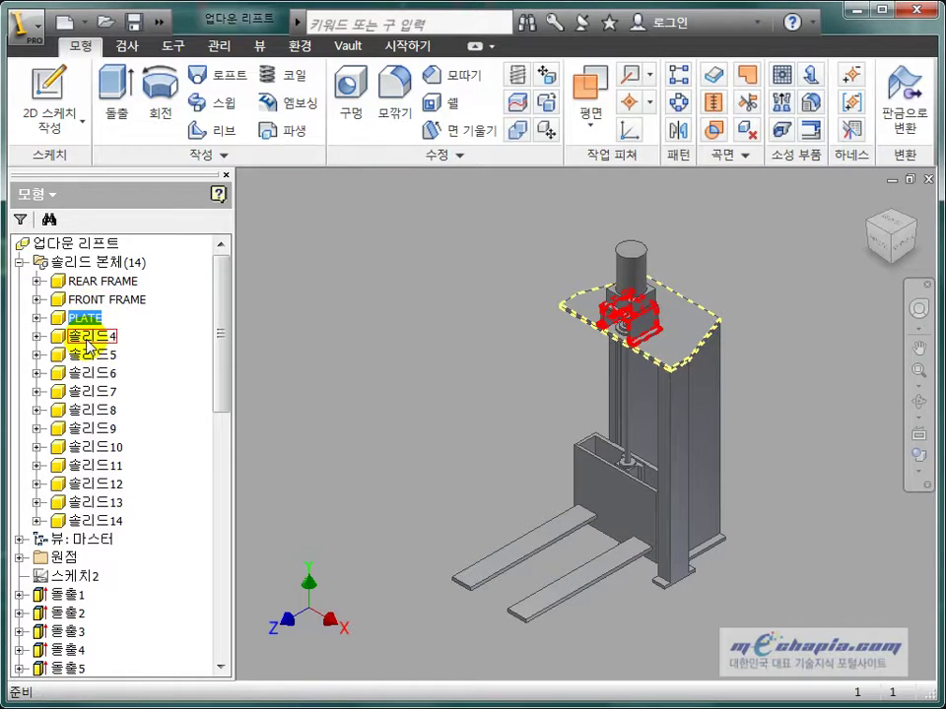
key("Return")
Rename the fourth and fifth solid bodies MOTOR BRACKET and LM GUIDE
left_click(89, 336)
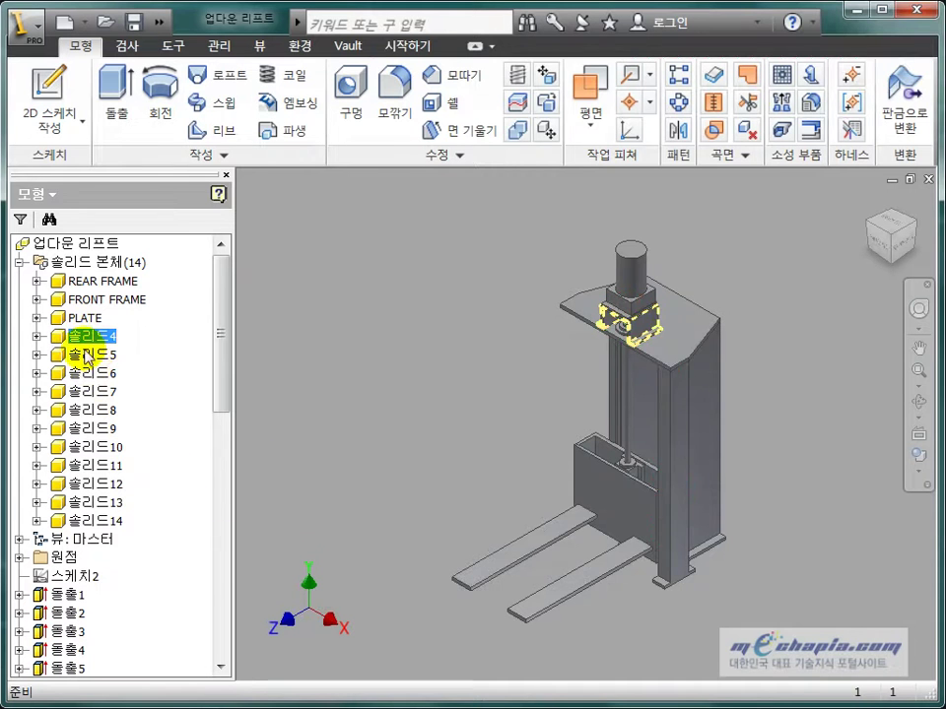
left_click(91, 336)
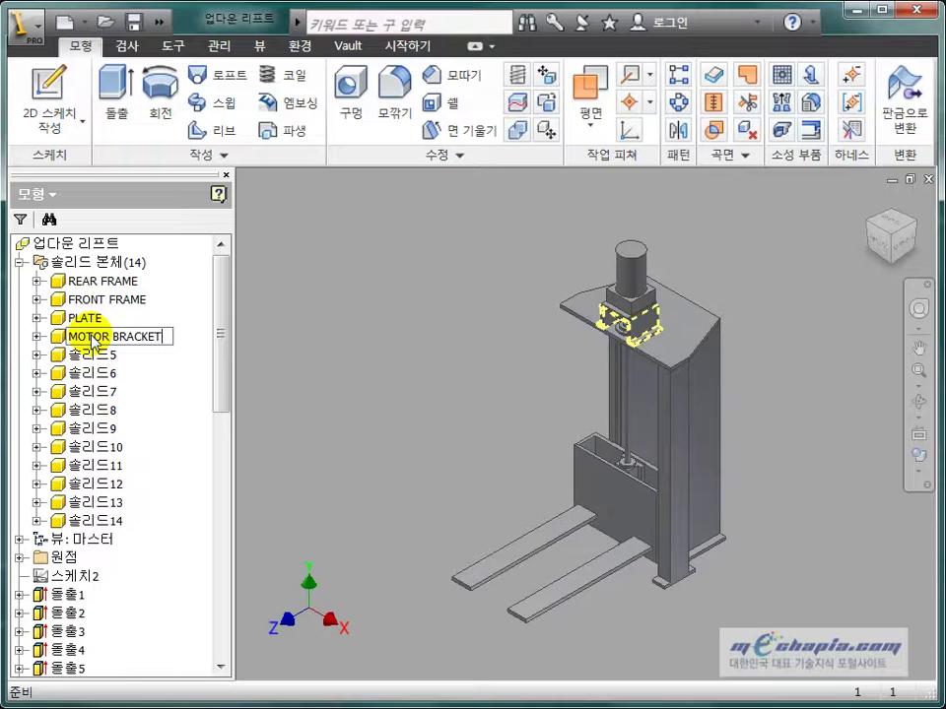
key("Return")
left_click(87, 355)
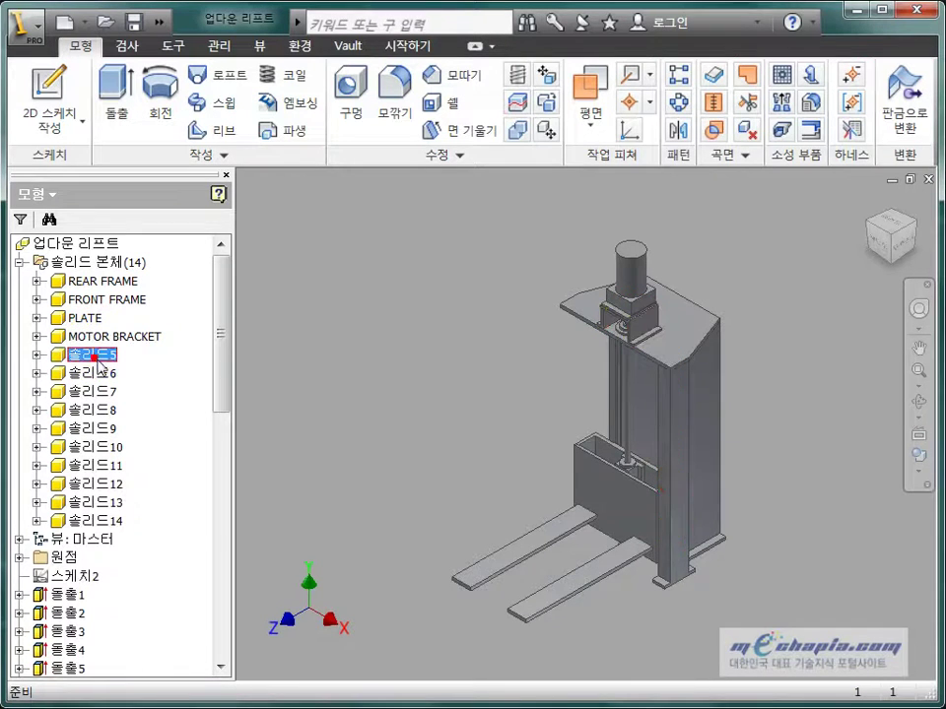
middle_click_drag(564, 477, 473, 460, "shift")
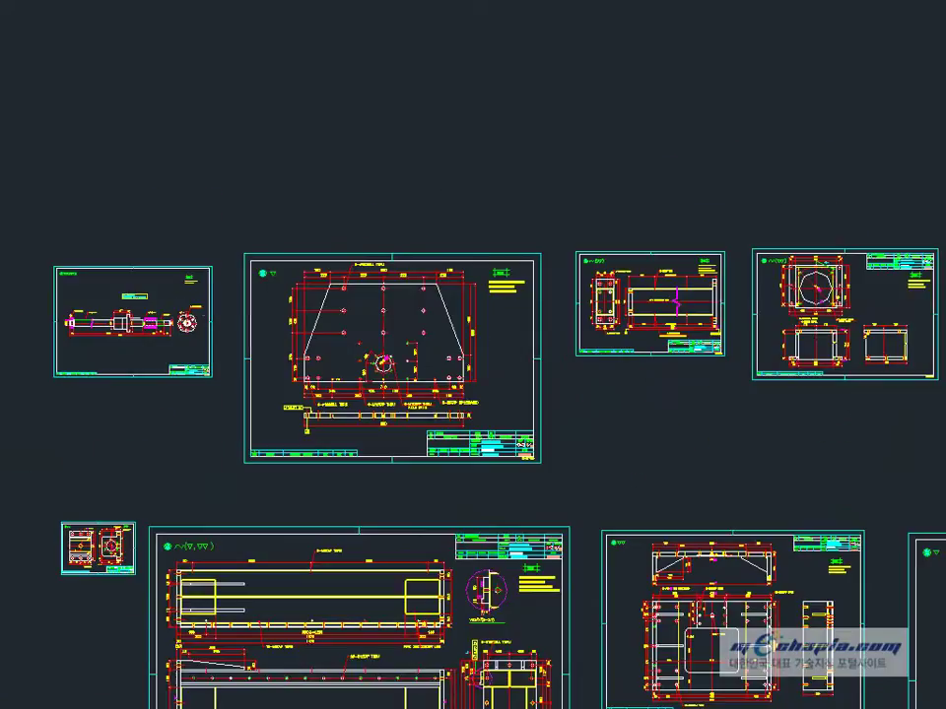
middle_click_drag(185, 379, 267, 322)
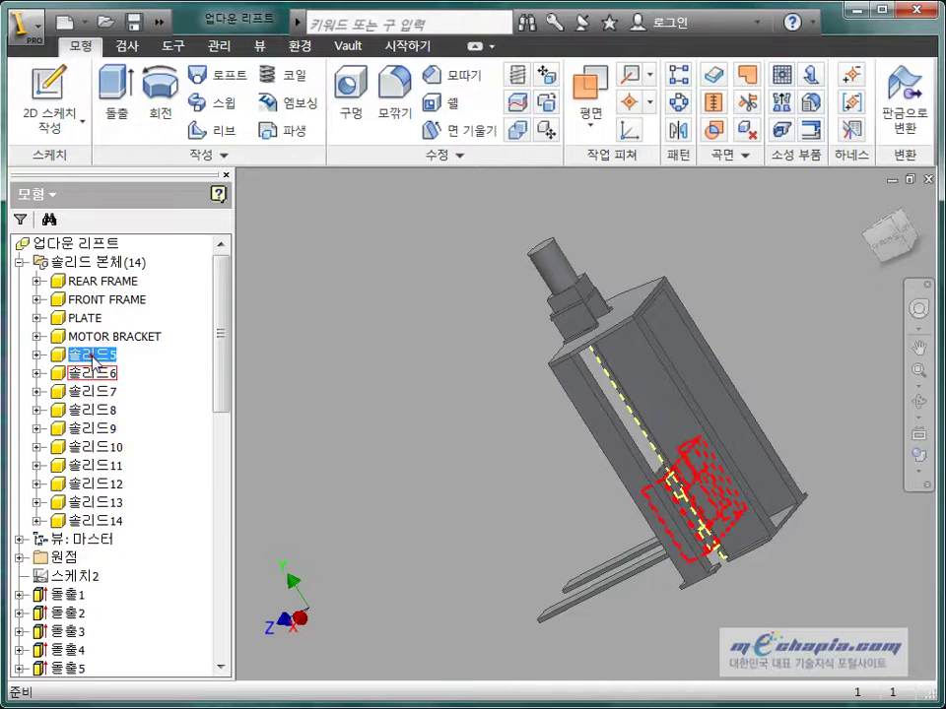
key("BackSpace")
type("LM GUIDE")
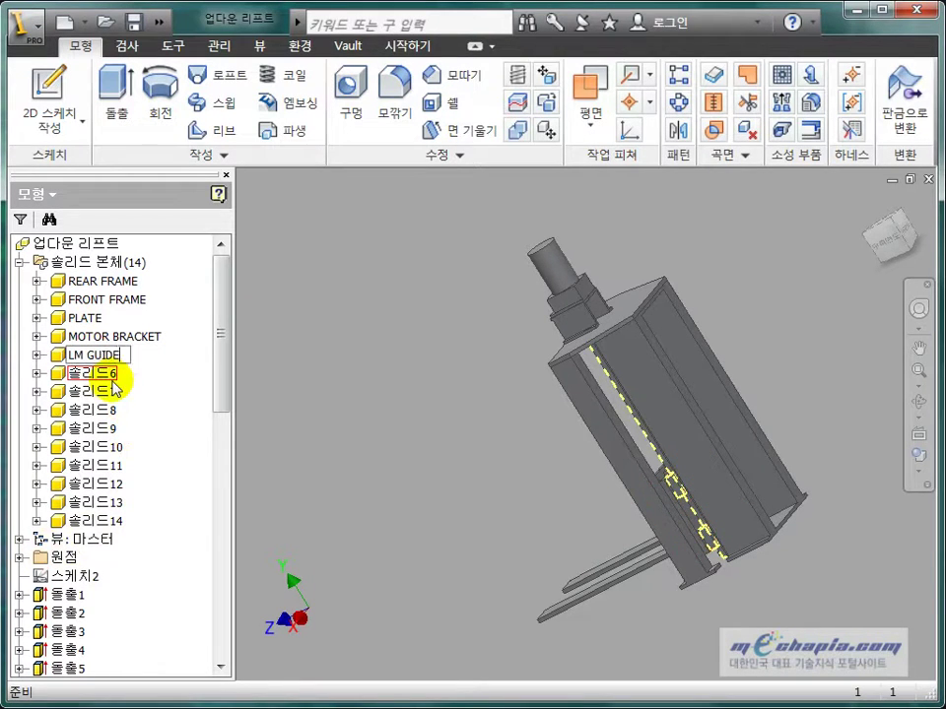
key("Return")
Select the sixth solid body and bring the UP&DOWN PLATE reference sheet into view
left_click(113, 382)
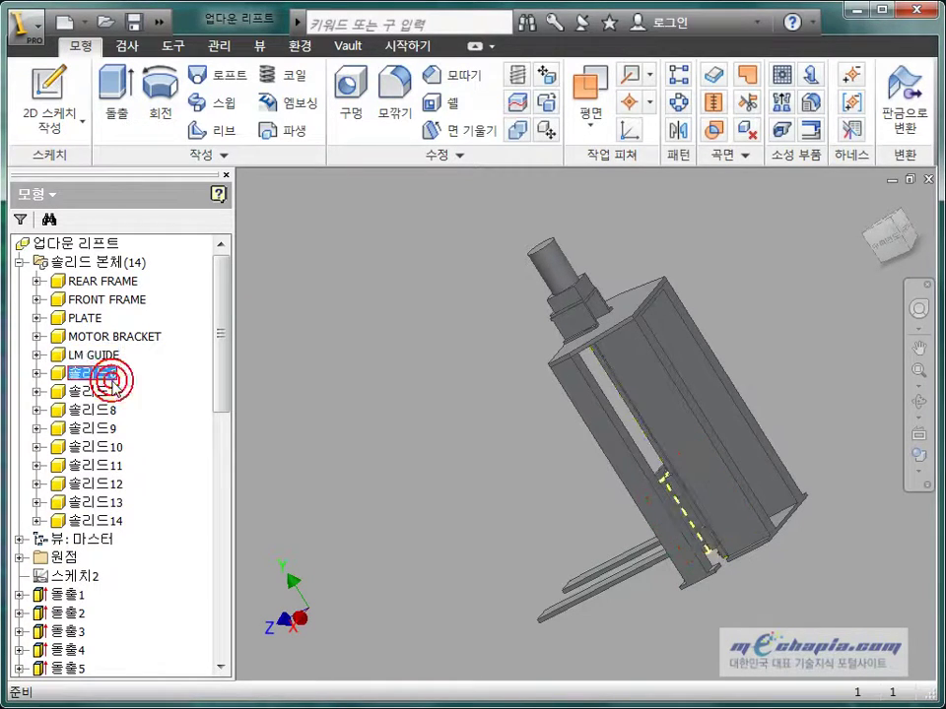
middle_click_drag(401, 514, 468, 516, "shift")
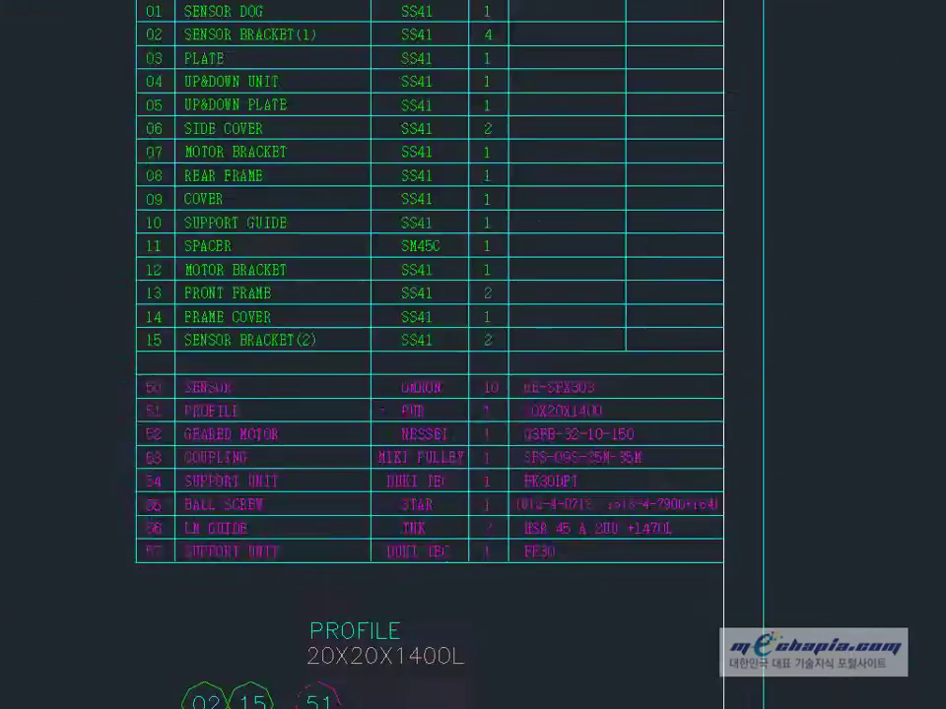
middle_click_drag(655, 384, 64, 217)
scroll(581, 284, "up", 5)
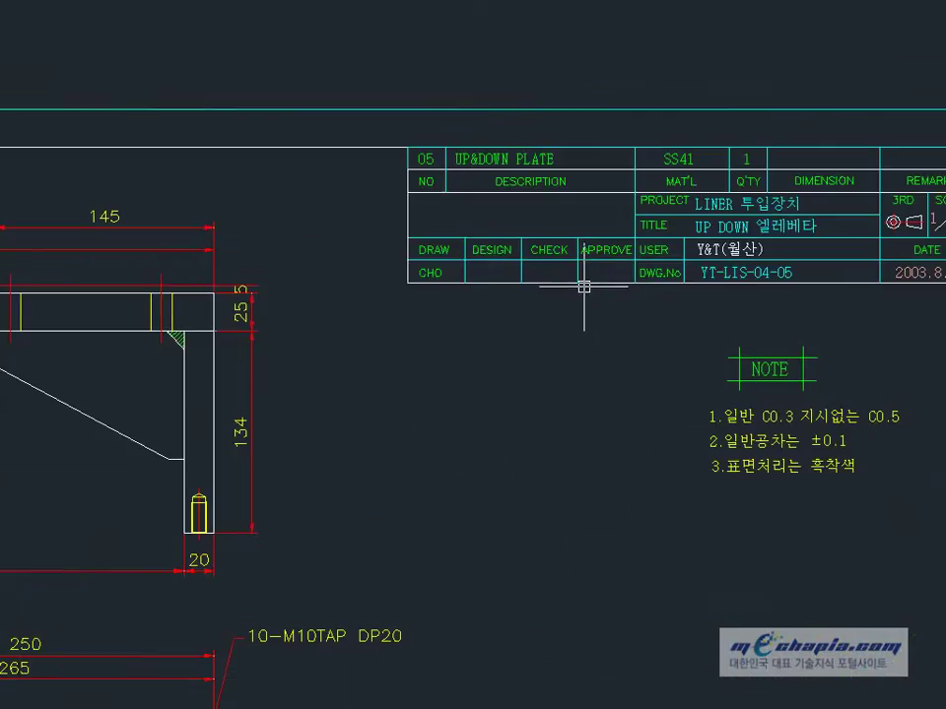
scroll(480, 190, "up", 2)
scroll(480, 190, "up", 2)
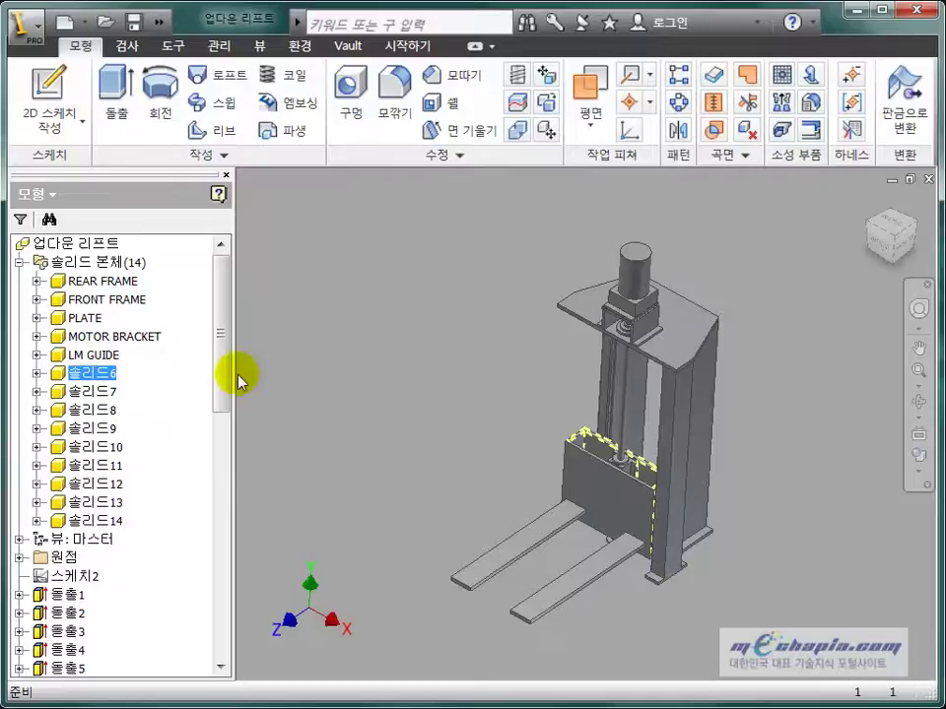
Name 솔리드6 'UP&DOWN PLATE', first committing UP&DOWN and then appending PLATE
left_click(117, 376)
type("UP&")
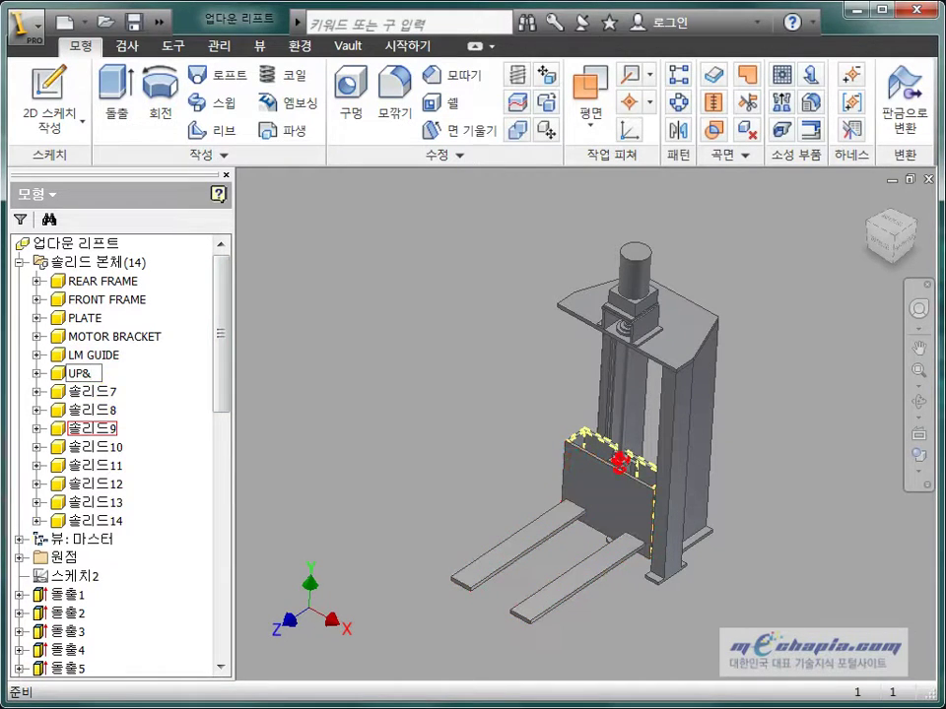
type("DOWN")
left_click(51, 467)
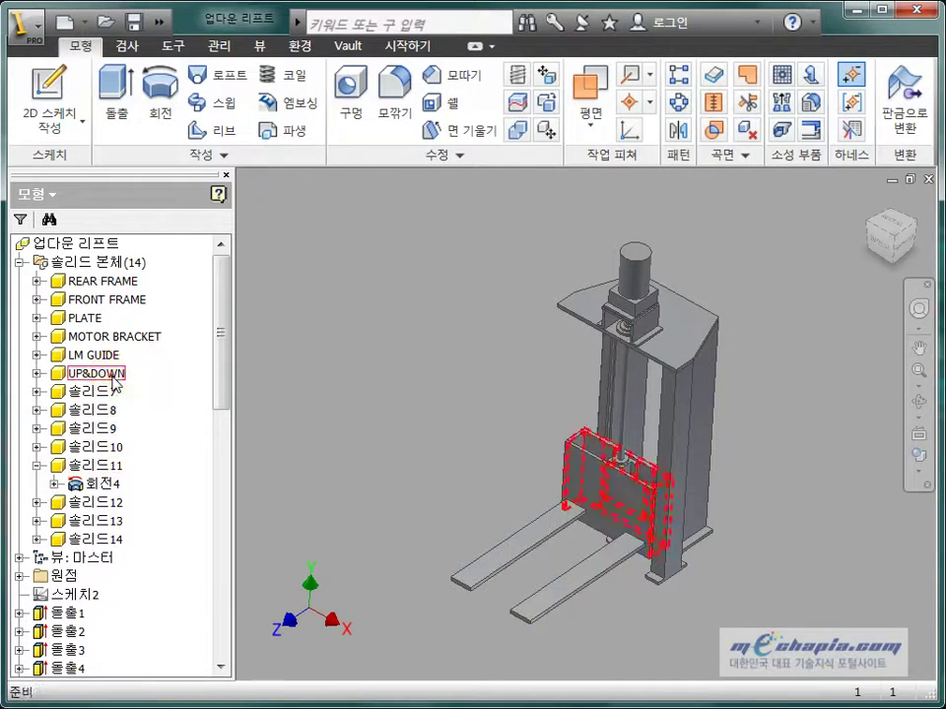
left_click(112, 376)
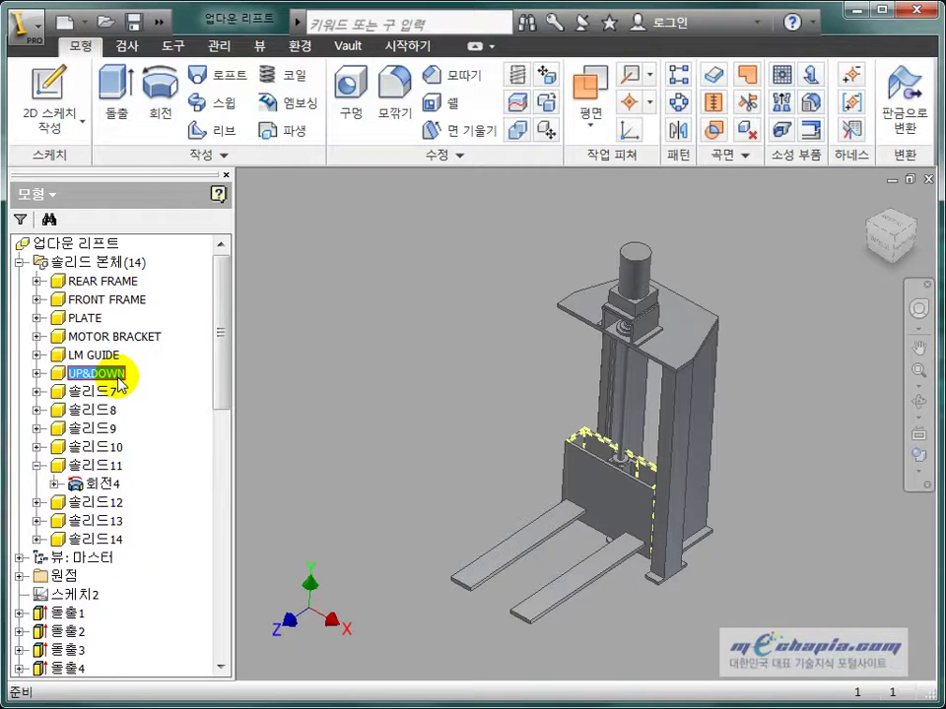
left_click(134, 378)
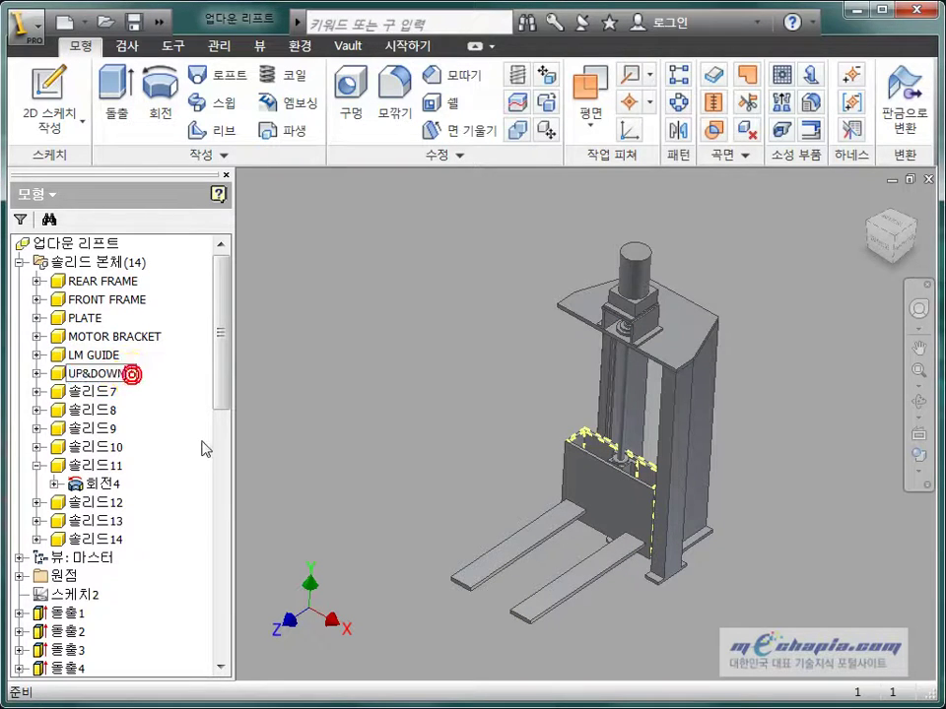
type(" PLATE")
key("Return")
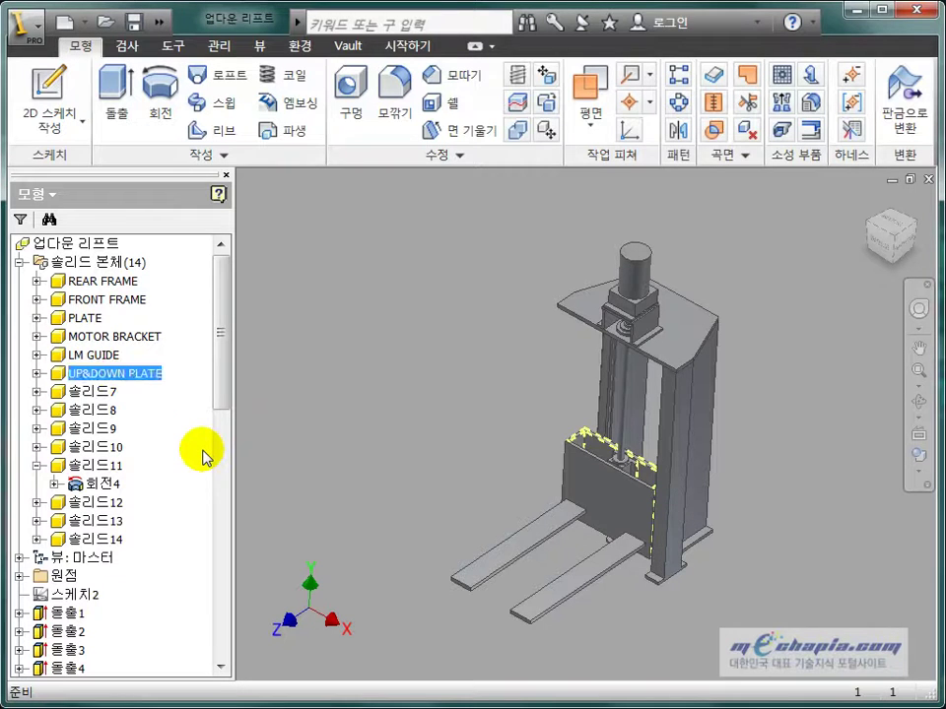
left_click(106, 391)
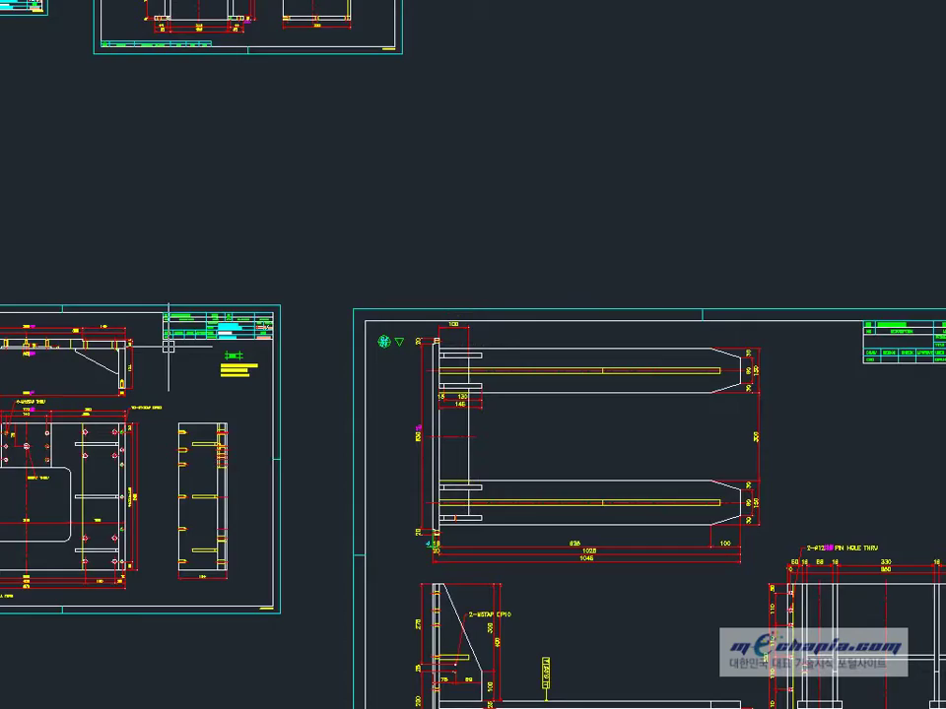
Rename the seventh solid body, 솔리드7, to UP&DOWN UNIT in the browser
scroll(168, 345, "down", 3)
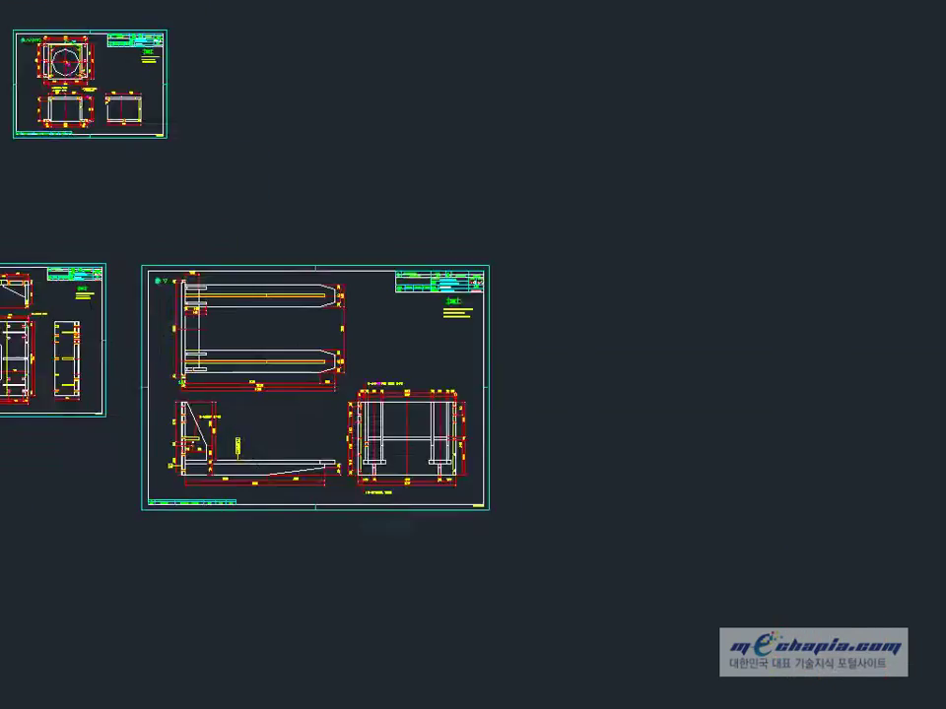
scroll(523, 250, "up", 5)
scroll(523, 249, "up", 2)
scroll(523, 249, "up", 2)
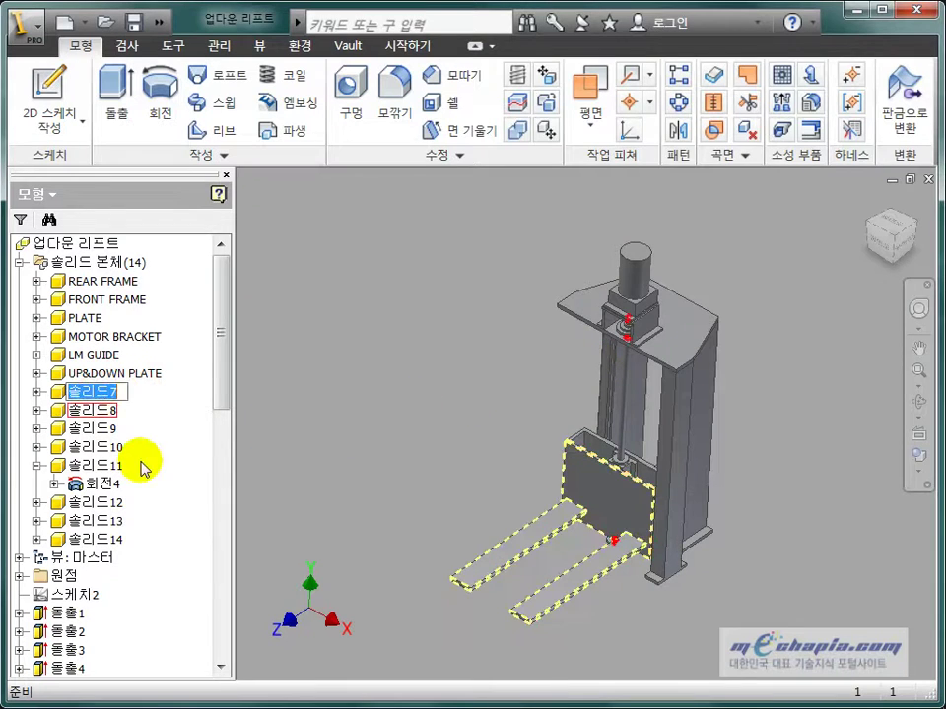
type("UP&DOWN U")
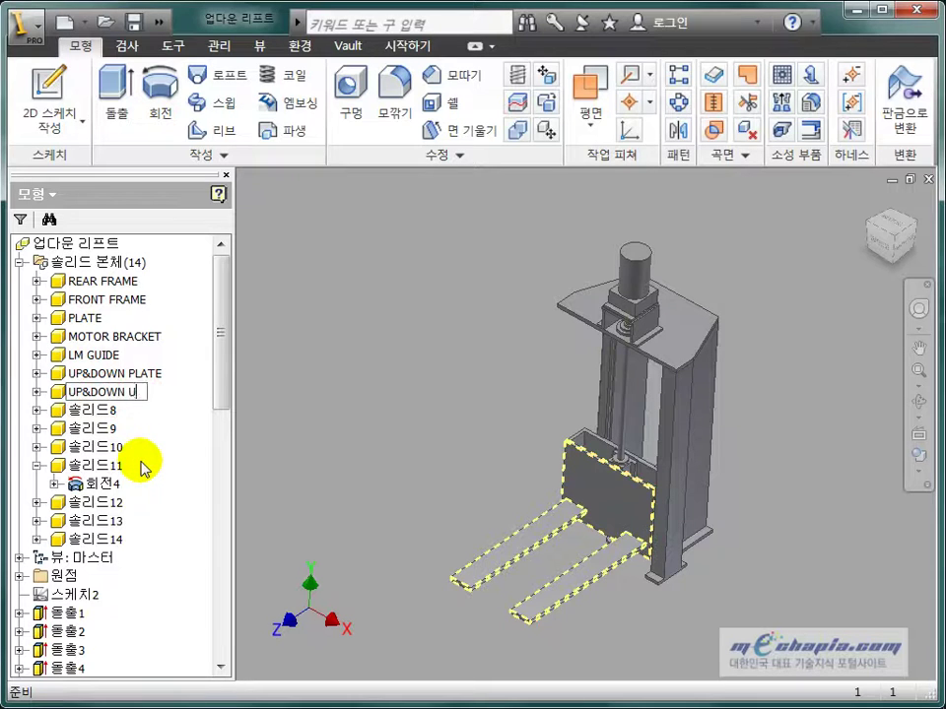
type("T")
key("Return")
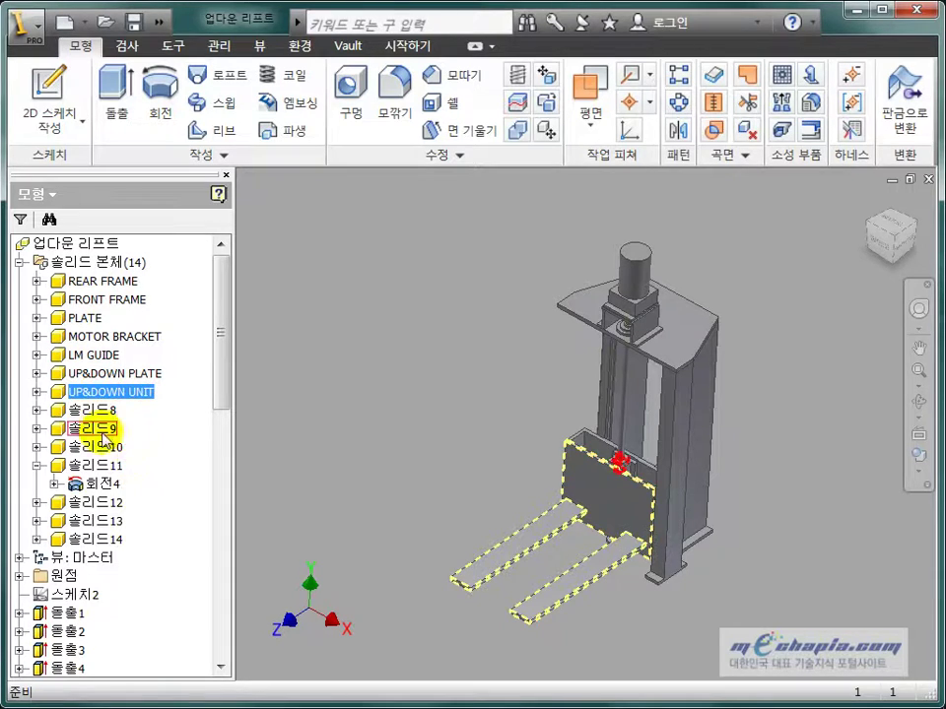
left_click(98, 410)
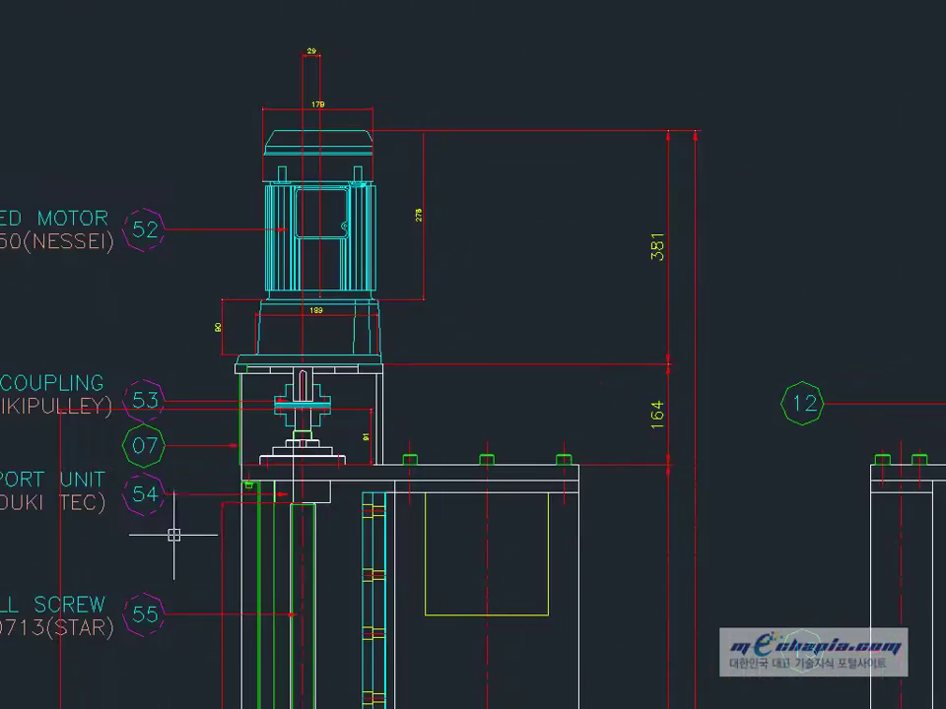
Rename body 솔리드8 to BALL SCREW
middle_click_drag(174, 535, 270, 296)
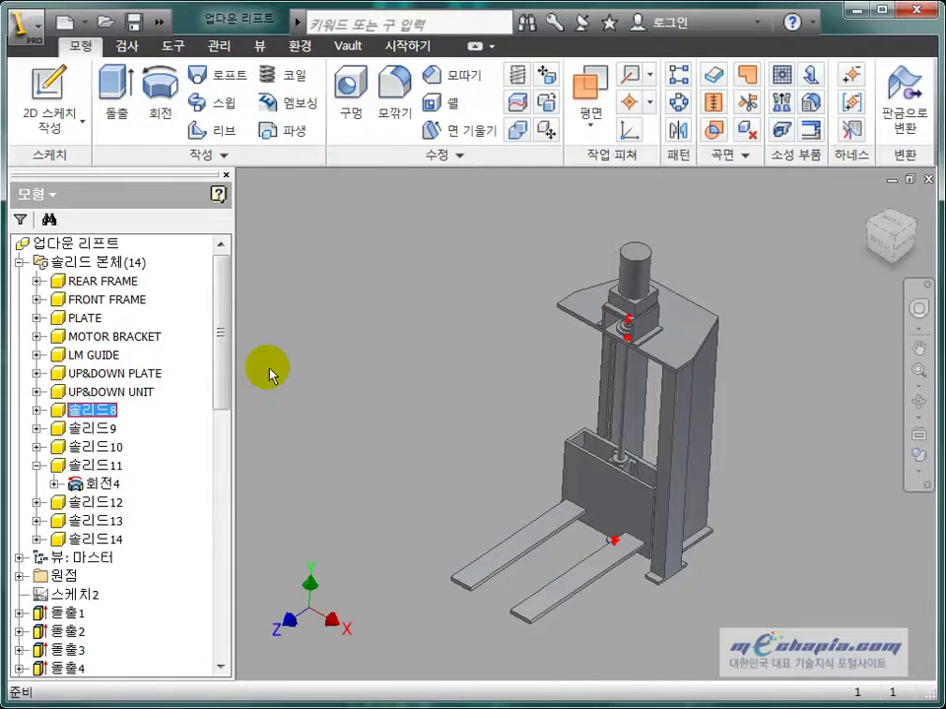
left_click(91, 409)
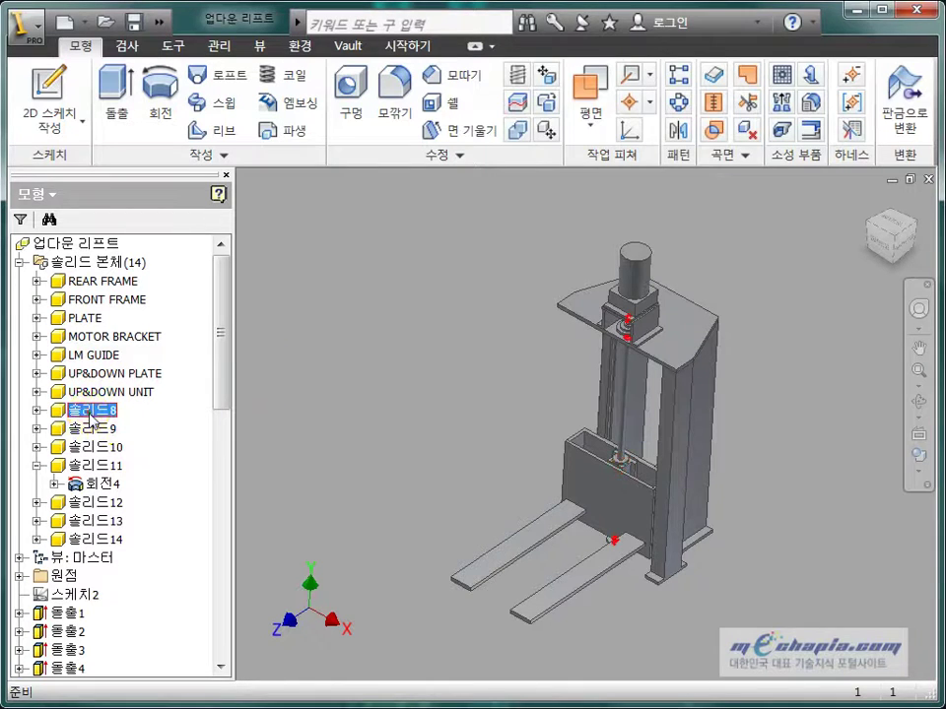
type("B")
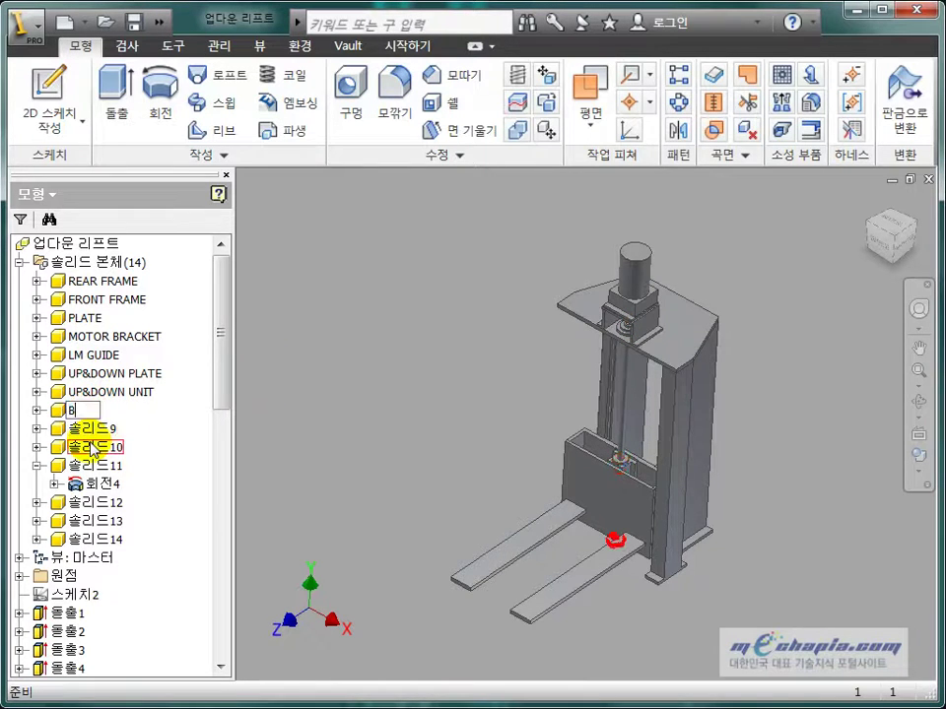
type("ALL SCREW")
key("Return")
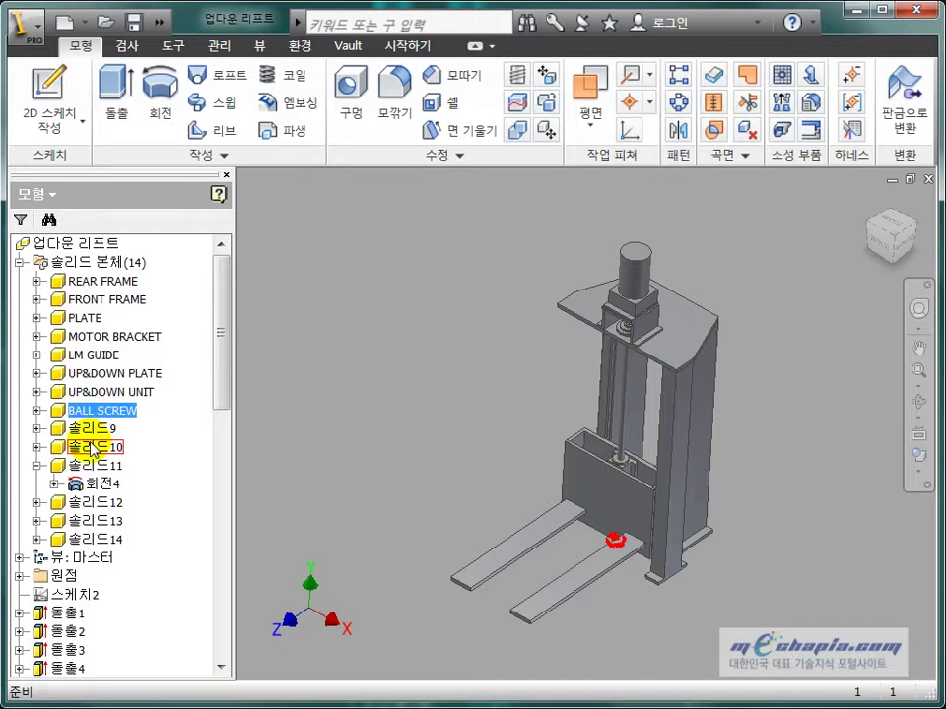
Compare body 솔리드9 with the ball-screw nut detail in the reference drawing
left_click(104, 430)
scroll(719, 489, "up", 3)
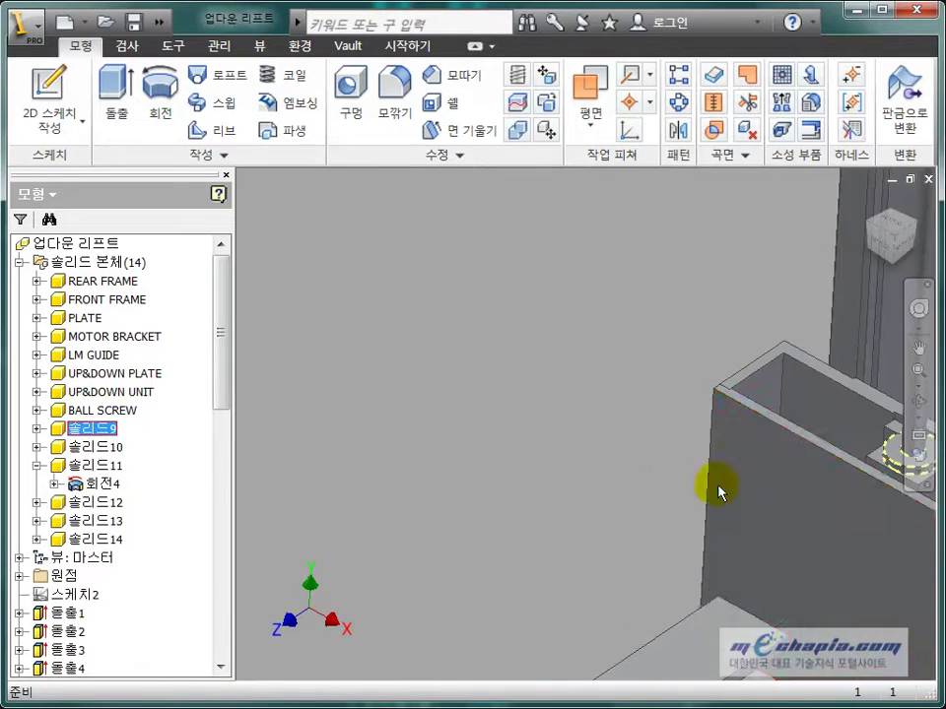
scroll(449, 449, "up", 3)
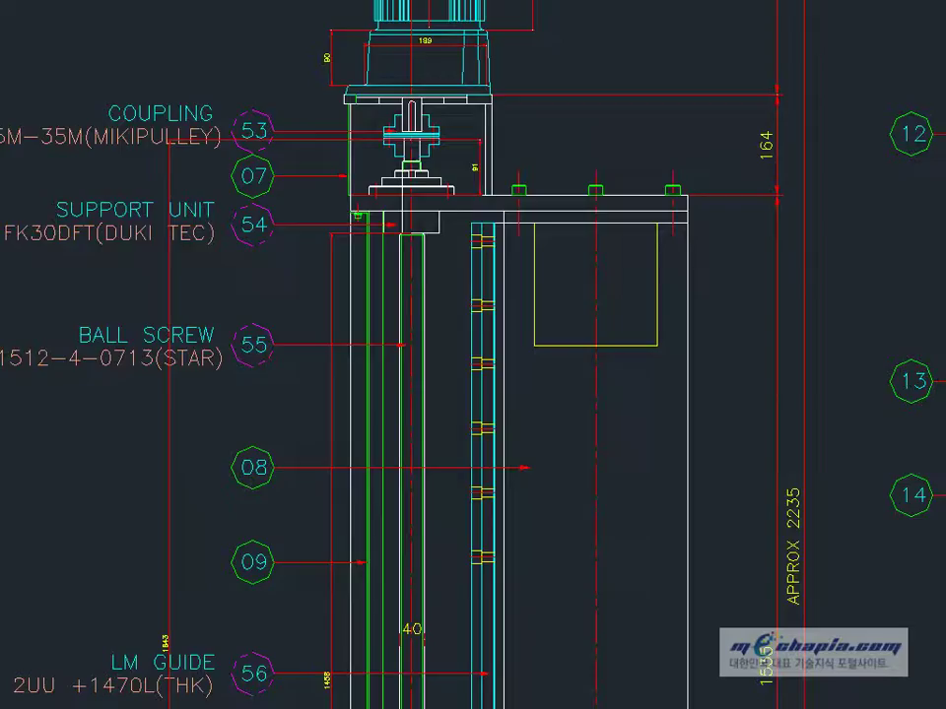
scroll(717, 196, "down", 5)
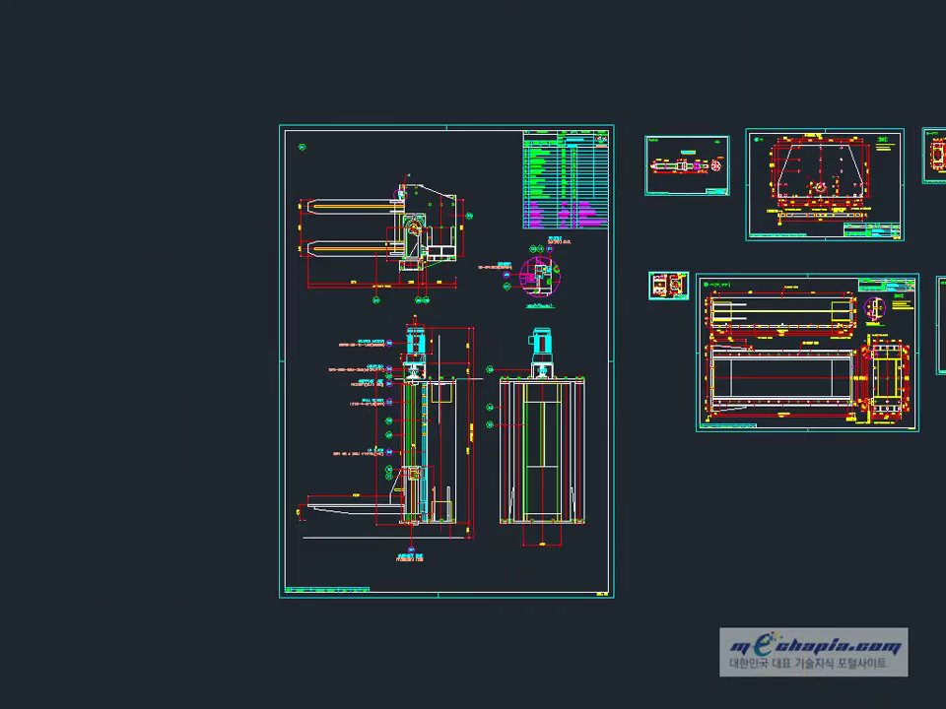
middle_click_drag(718, 196, 553, 289)
scroll(553, 289, "up", 4)
scroll(553, 289, "up", 5)
middle_click_drag(494, 225, 473, 378)
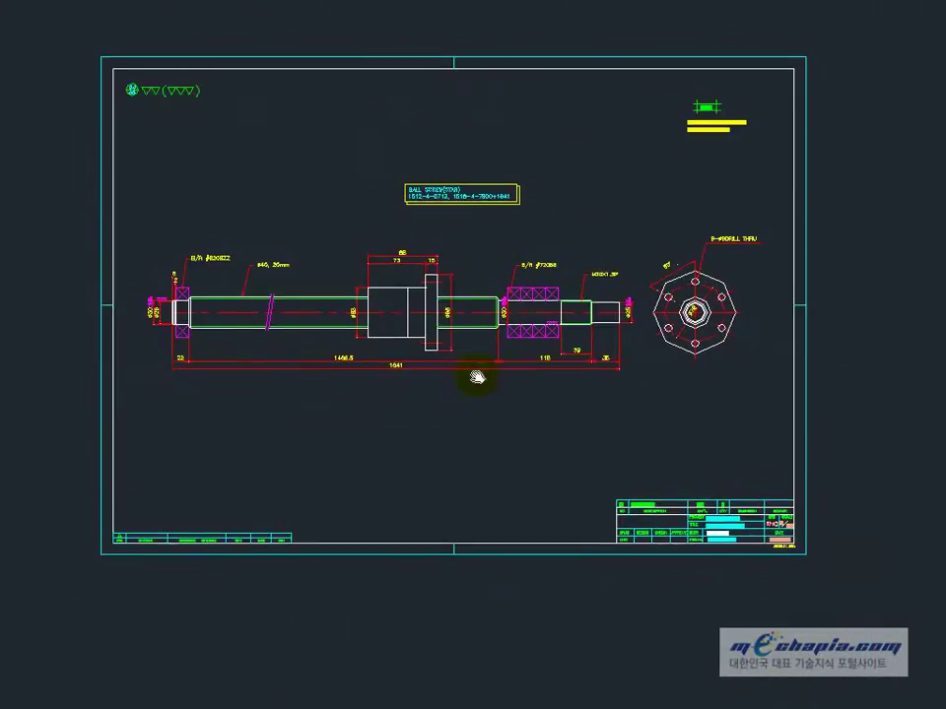
scroll(473, 377, "up", 9)
middle_click_drag(399, 209, 508, 252)
scroll(491, 211, "down", 2)
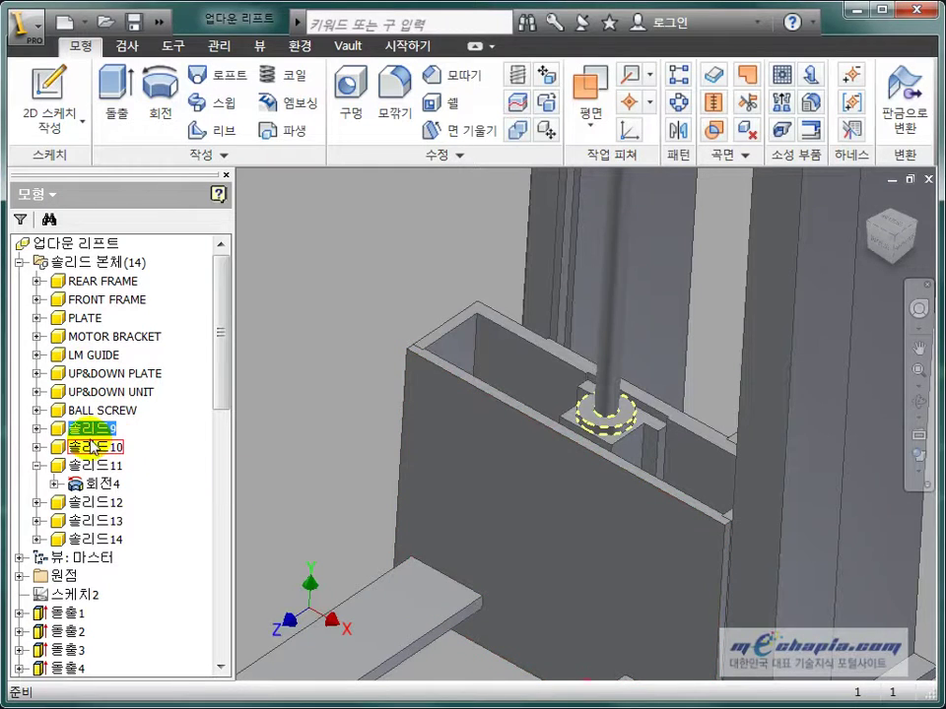
Select BALL SCREW together with 솔리드9 in the browser
left_click(89, 433)
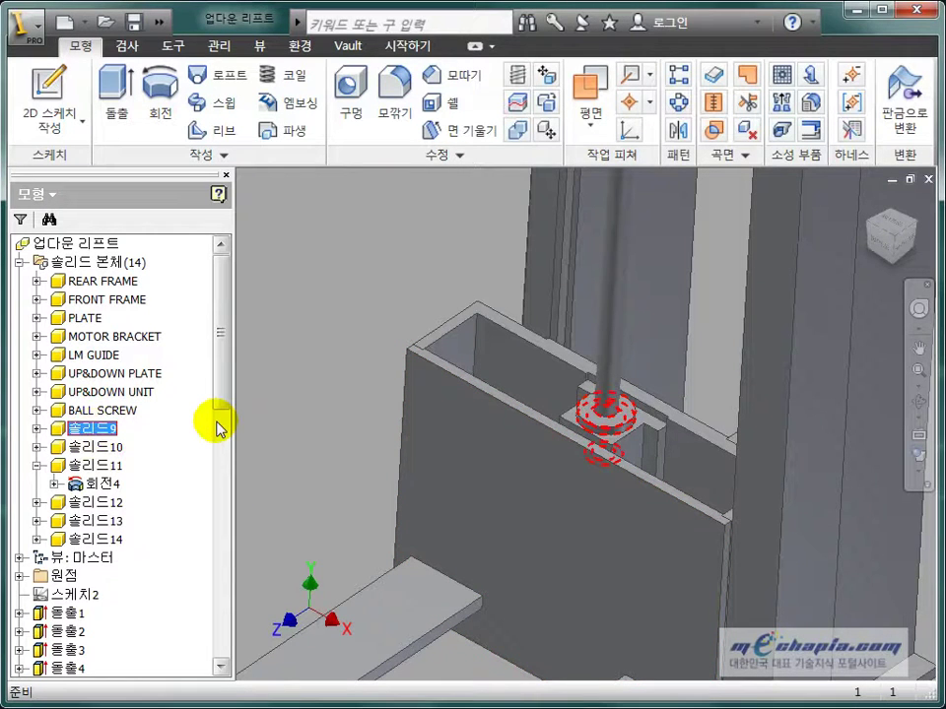
left_click(294, 328)
left_click(120, 412)
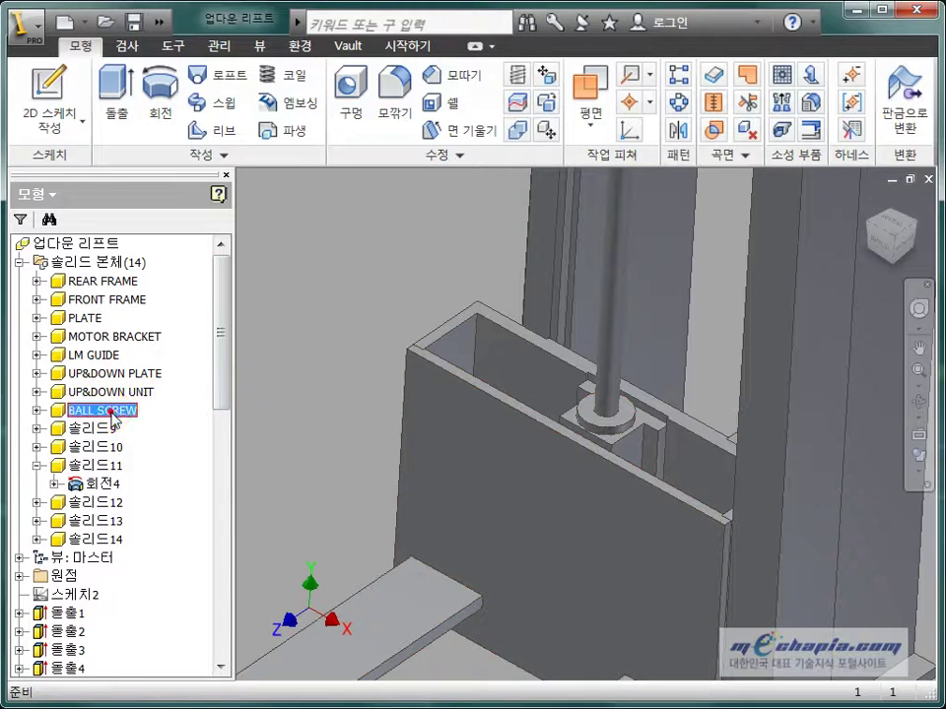
left_click(106, 429, "ctrl")
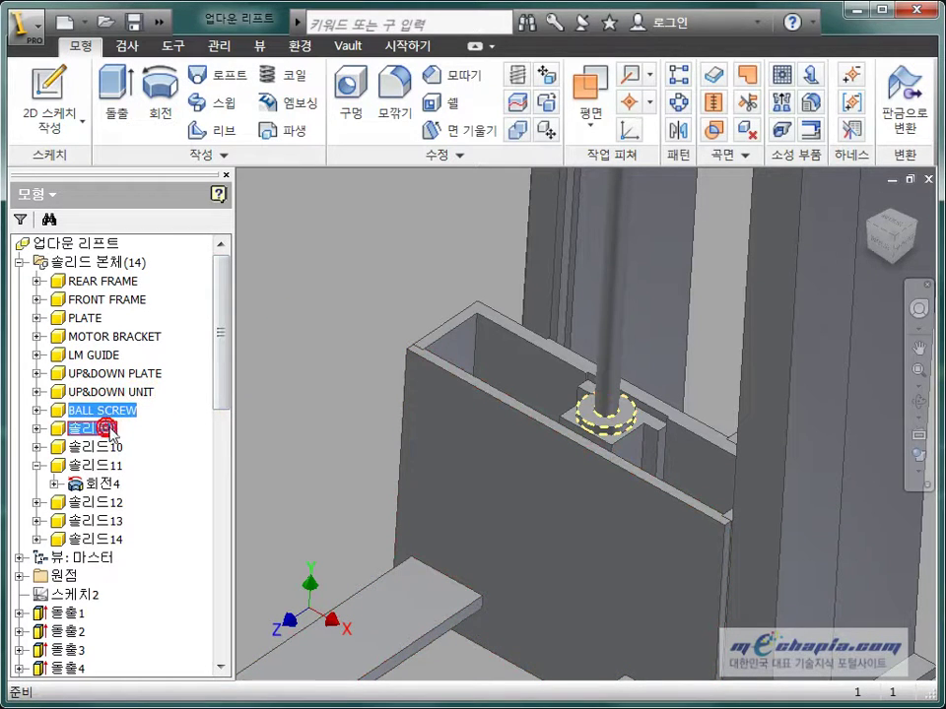
left_click(37, 465)
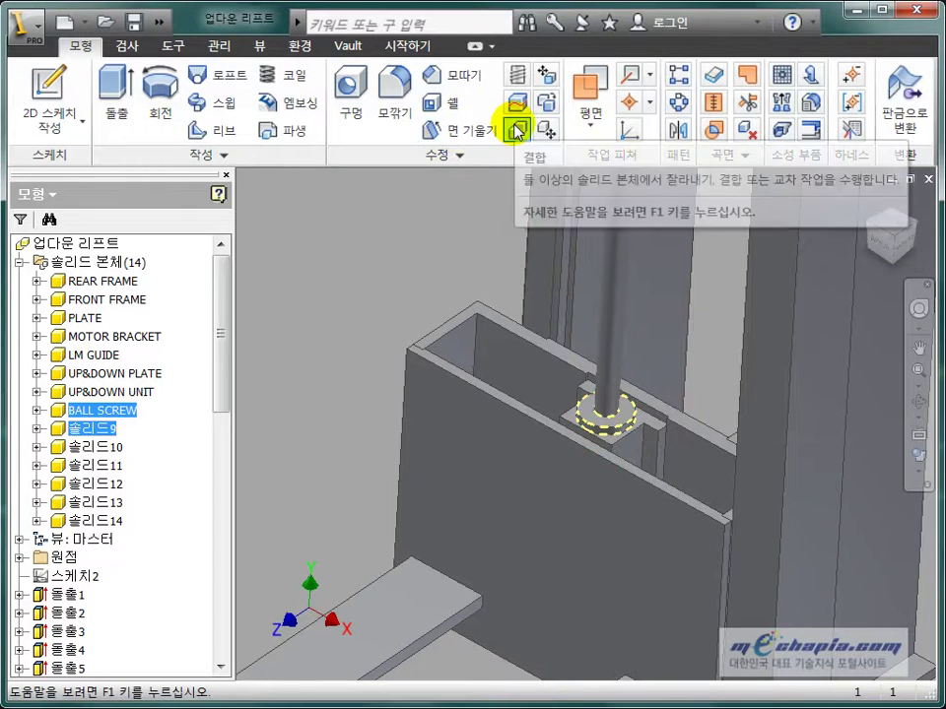
mouse_move(517, 129)
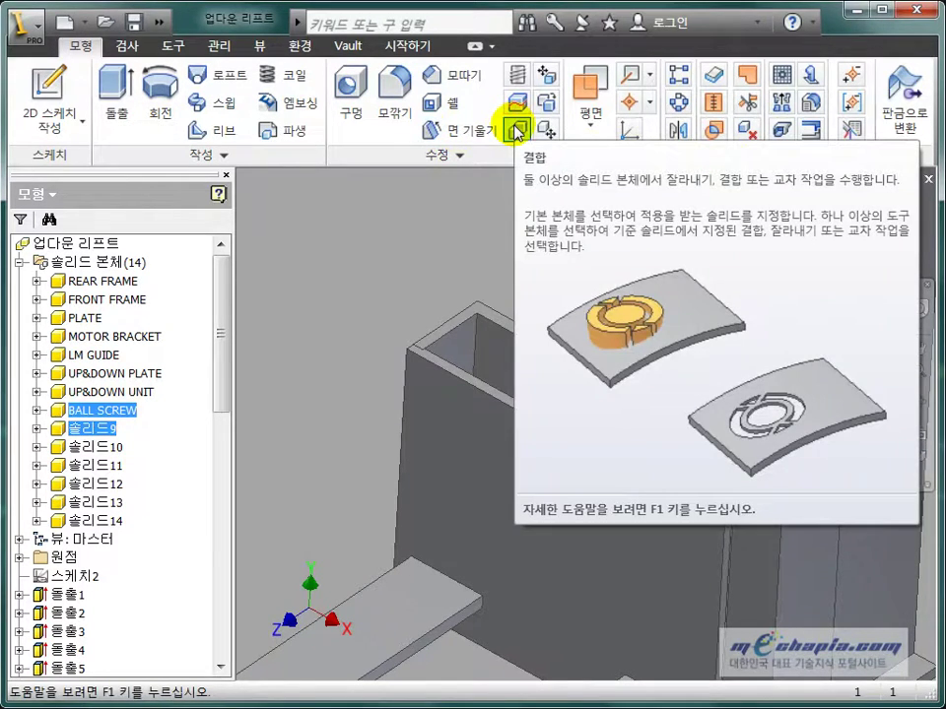
Combine with Join, using BALL SCREW as base and 솔리드9 as toolbody
left_click(517, 130)
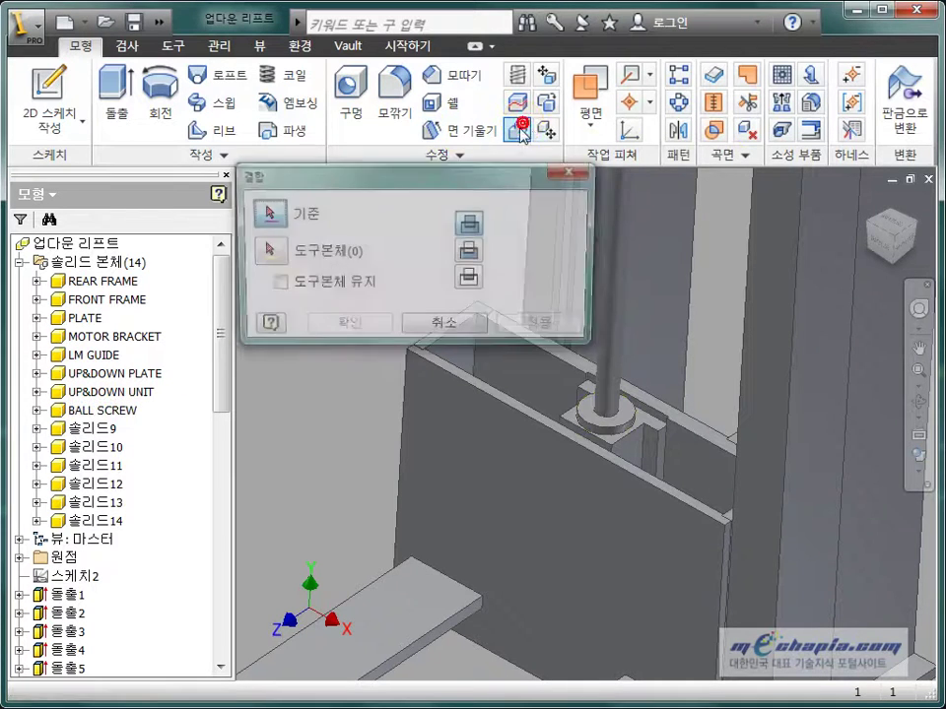
left_click(86, 411)
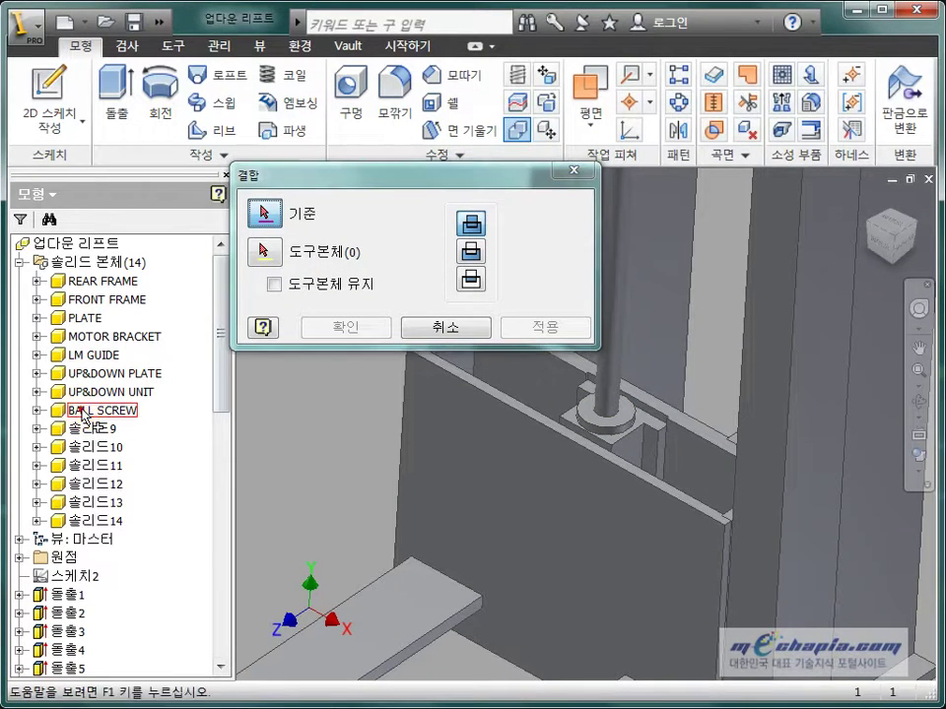
left_click(86, 430)
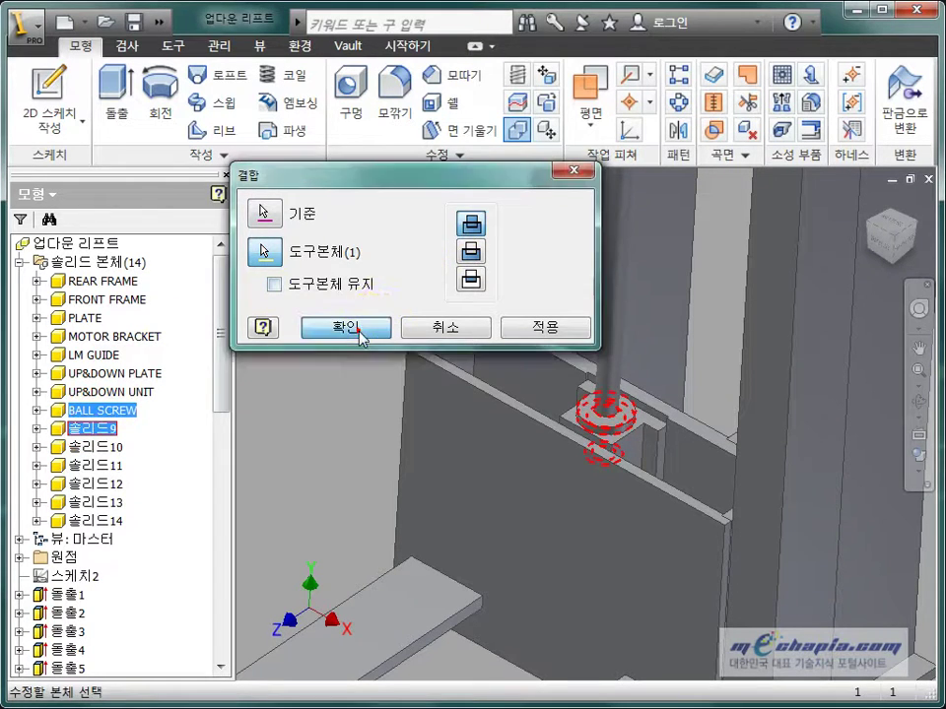
left_click(364, 329)
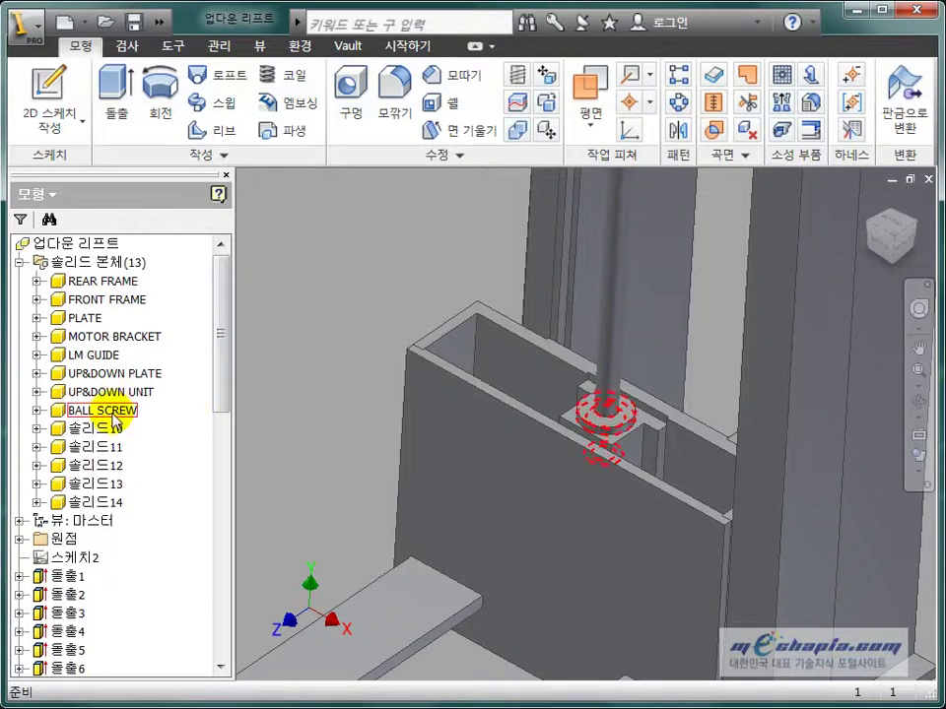
Isolate BALL SCREW with Hide Others, then restore all bodies and recentre the model
left_click(116, 410)
right_click(112, 411)
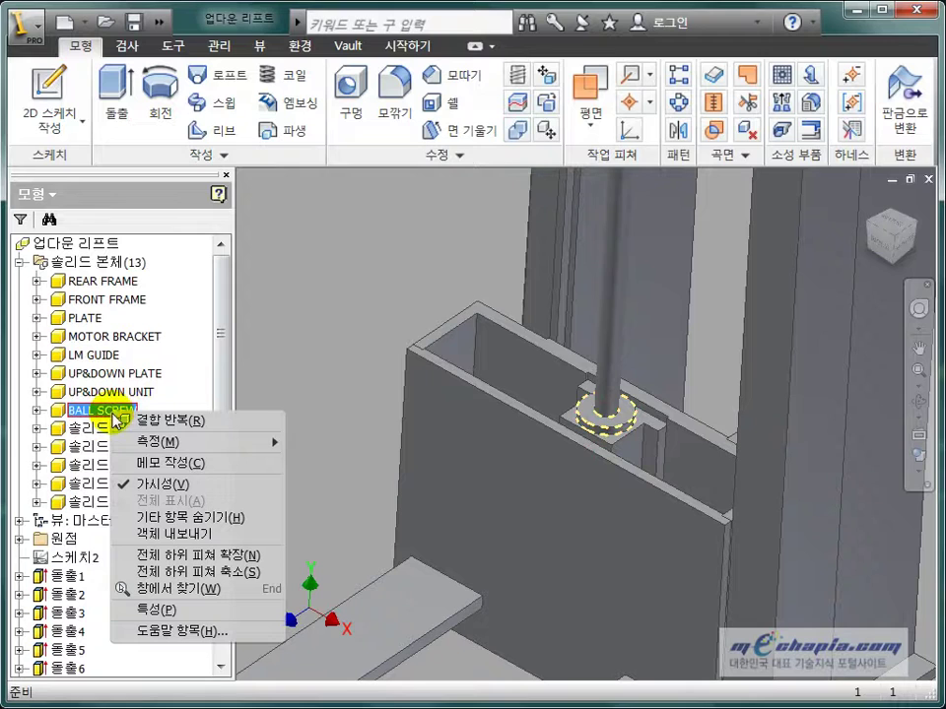
left_click(138, 517)
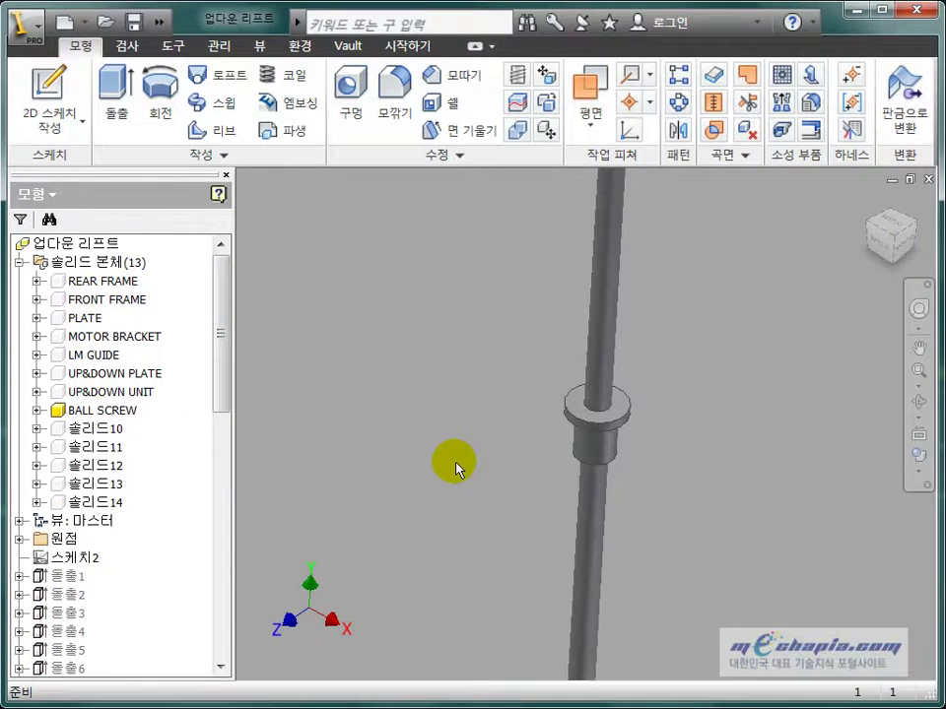
key("ctrl+z")
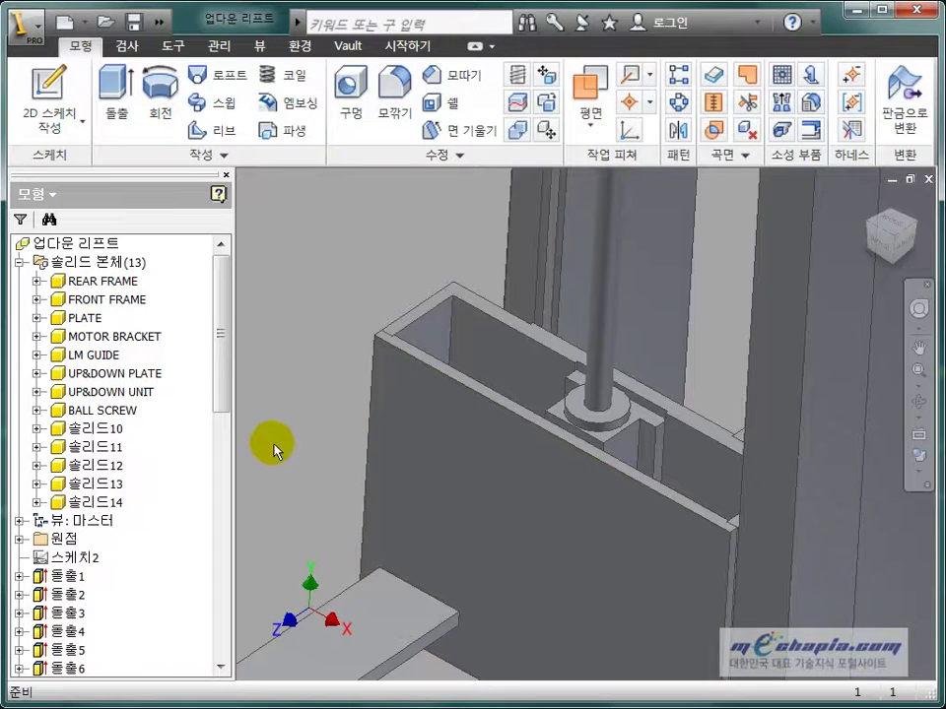
middle_click_drag(308, 438, 345, 415)
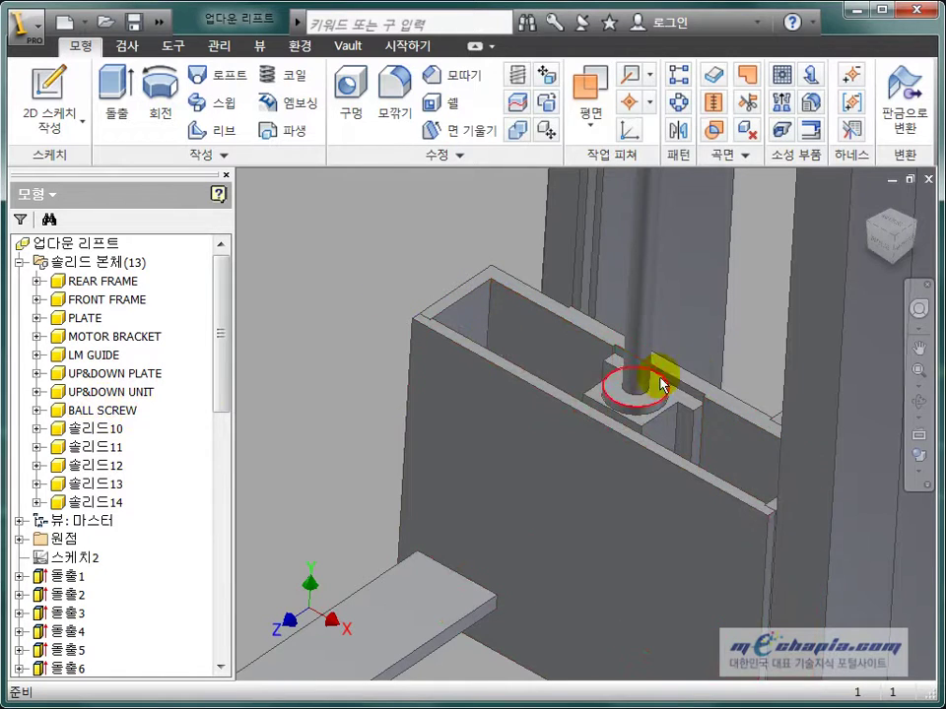
Rename the body following BALL SCREW to BALL SCREW NUT
left_click(110, 412)
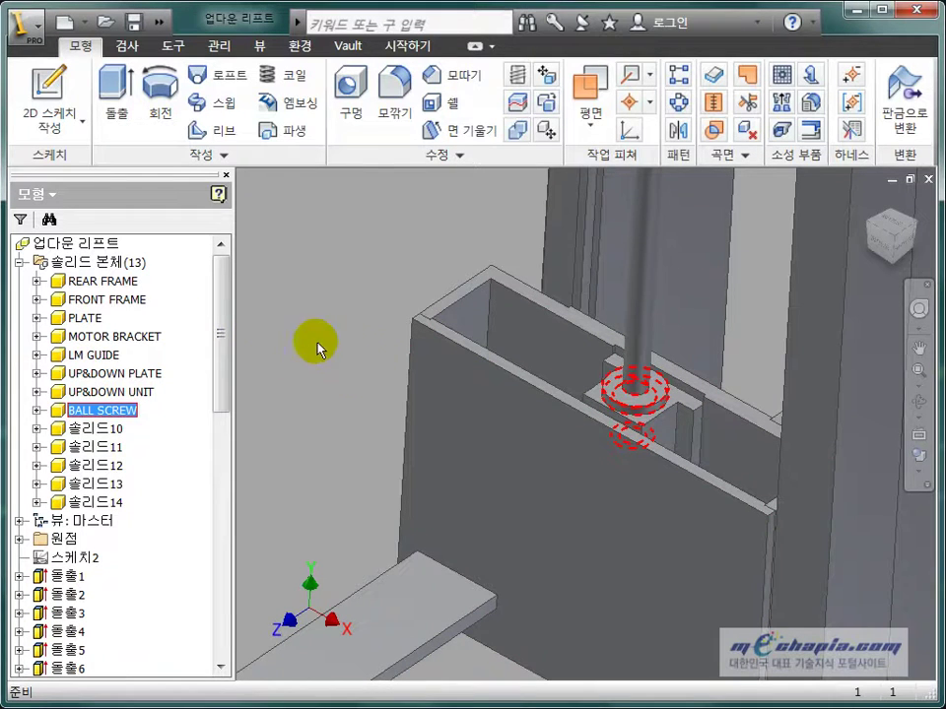
left_click(369, 384)
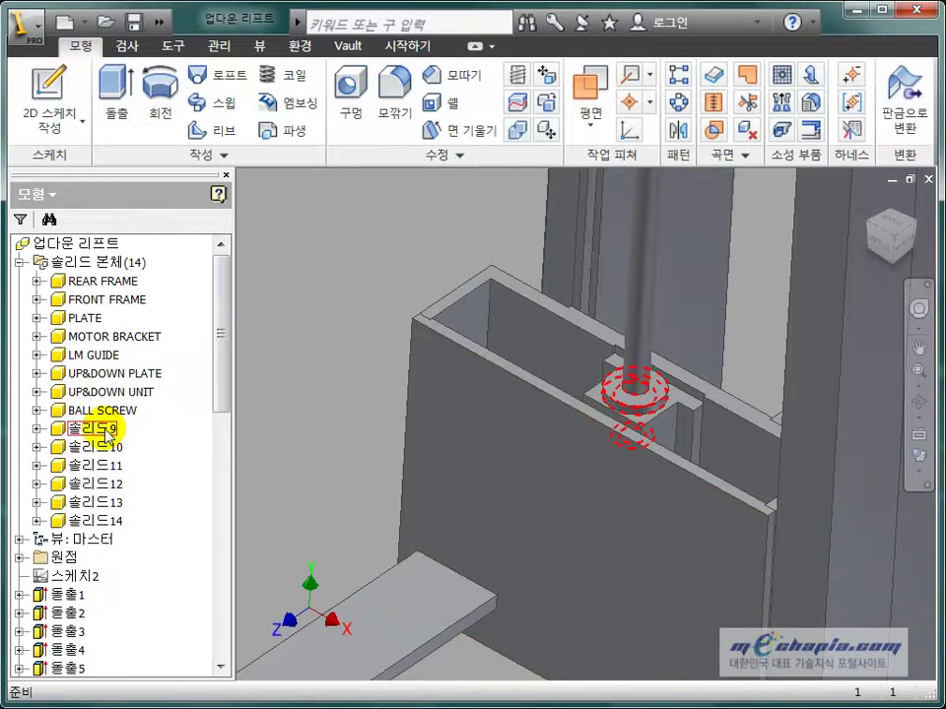
left_click(105, 429)
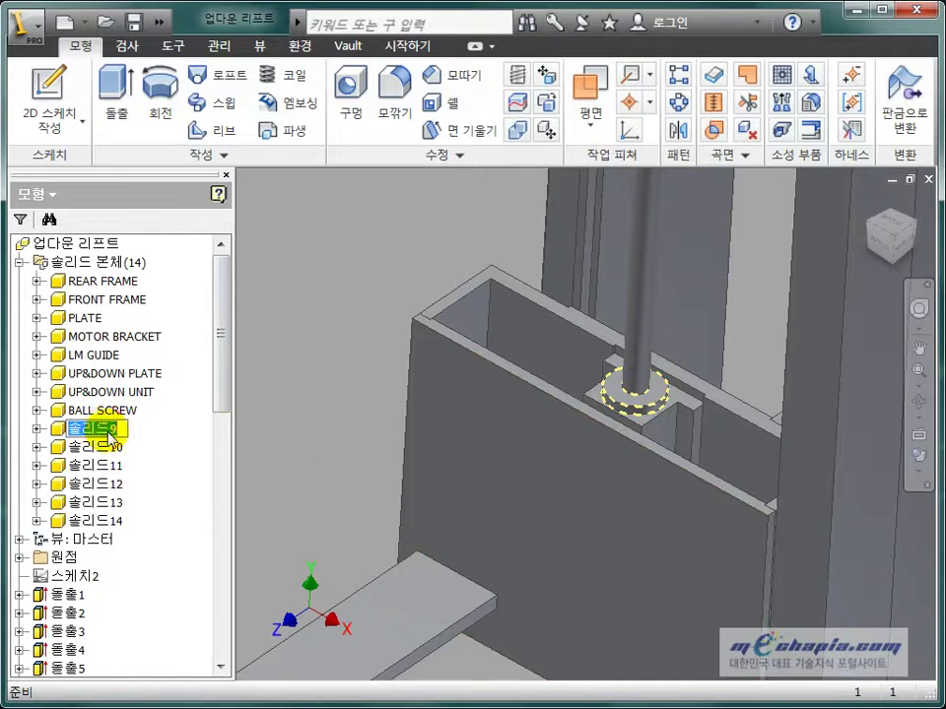
type("BALL SCREW NUT")
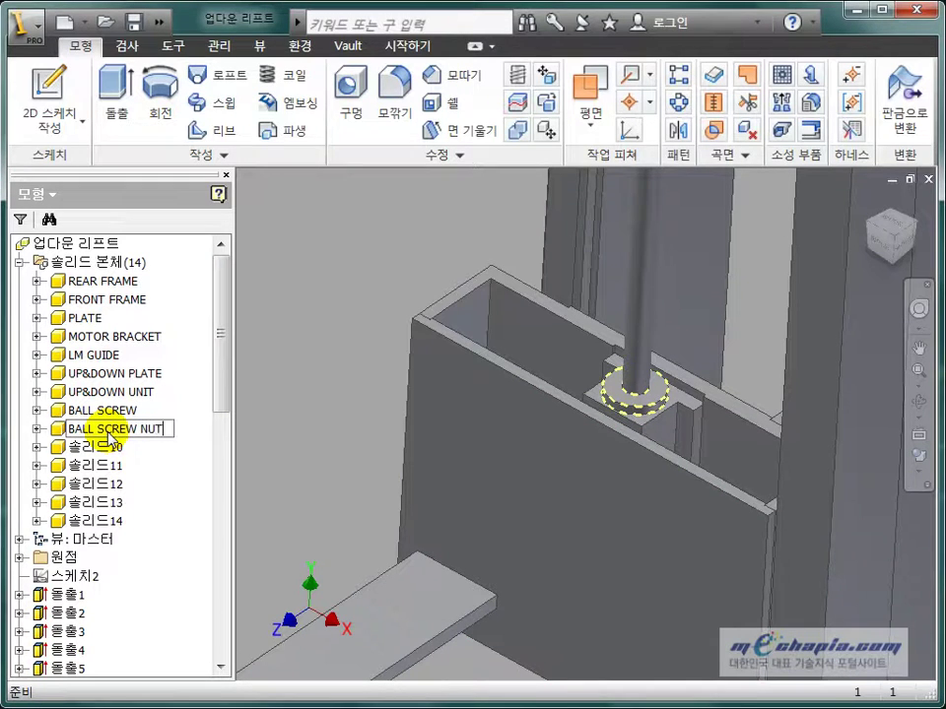
key("Return")
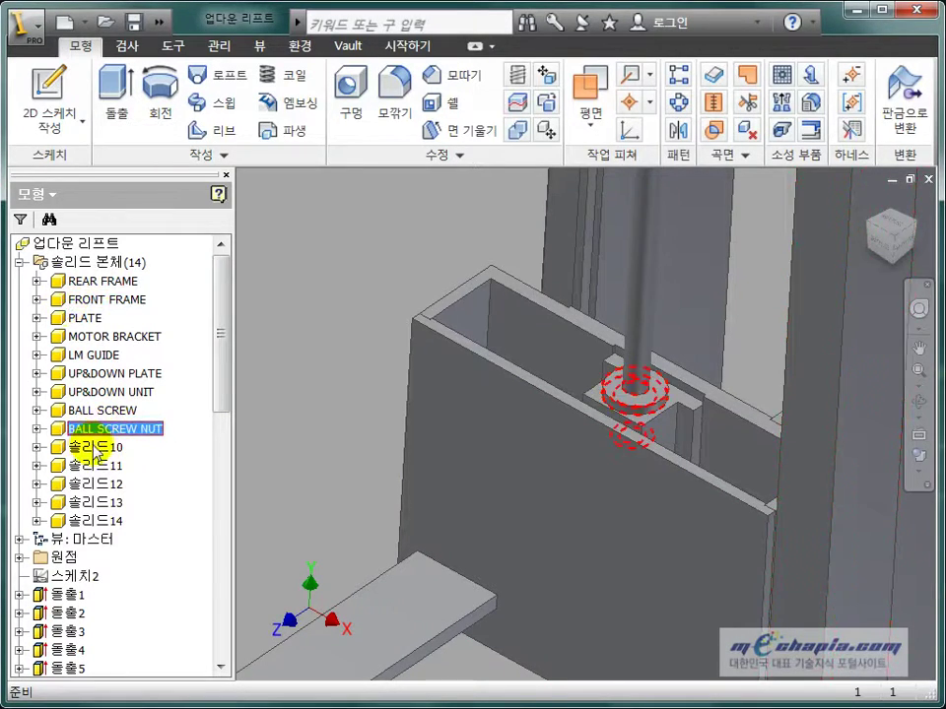
Select 솔리드10 and bring the support unit detail into view on the reference drawing
left_click(94, 449)
scroll(295, 447, "down", 3)
mouse_move(308, 447)
middle_mouse_down("shift")
mouse_move(411, 364)
mouse_move(477, 455)
middle_mouse_up("shift")
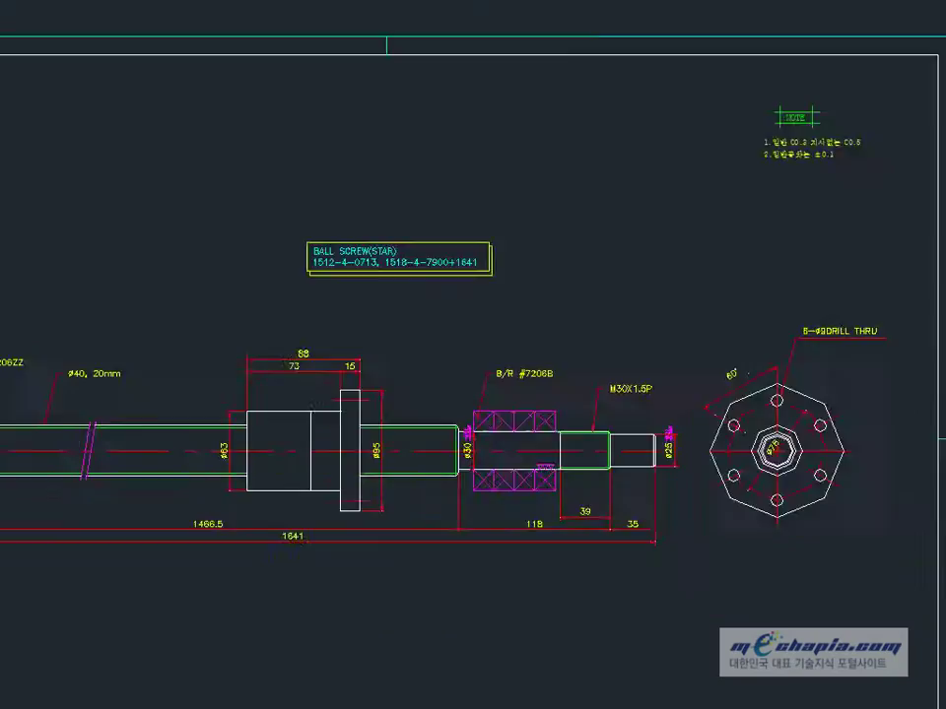
scroll(131, 431, "up", 3)
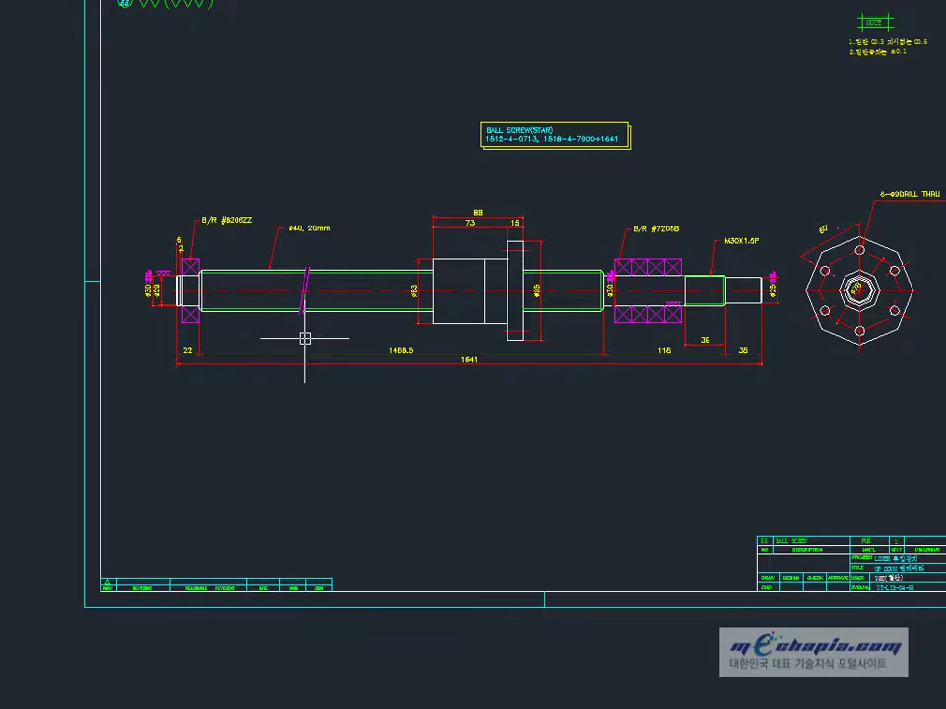
scroll(131, 281, "up", 5)
scroll(131, 281, "up", 2)
scroll(242, 425, "down", 3)
scroll(242, 426, "down", 8)
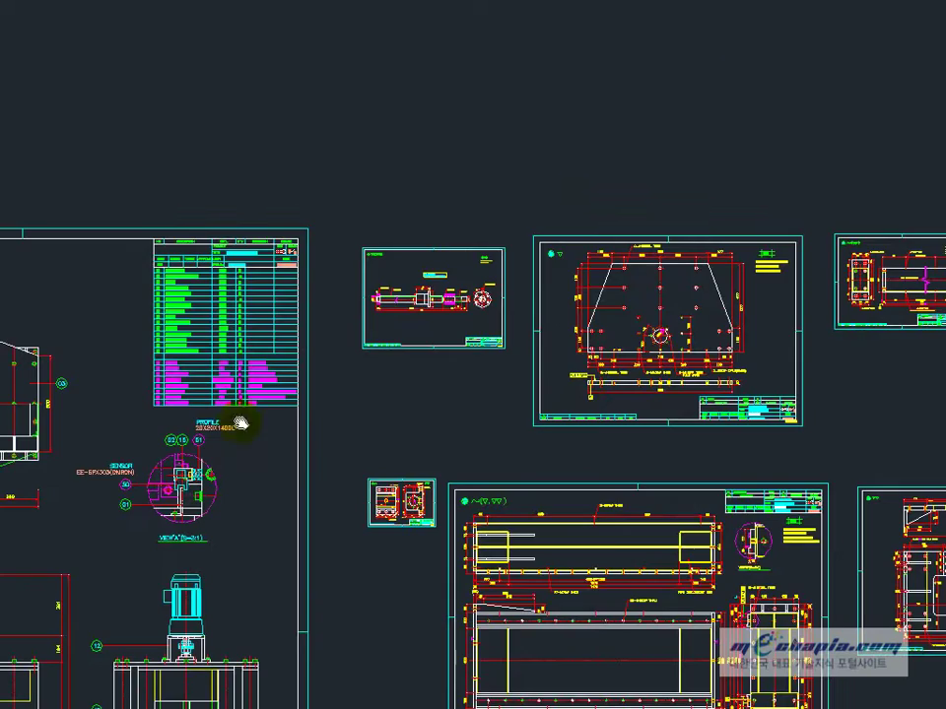
middle_click_drag(242, 425, 301, 376)
scroll(302, 375, "up", 5)
scroll(301, 444, "up", 3)
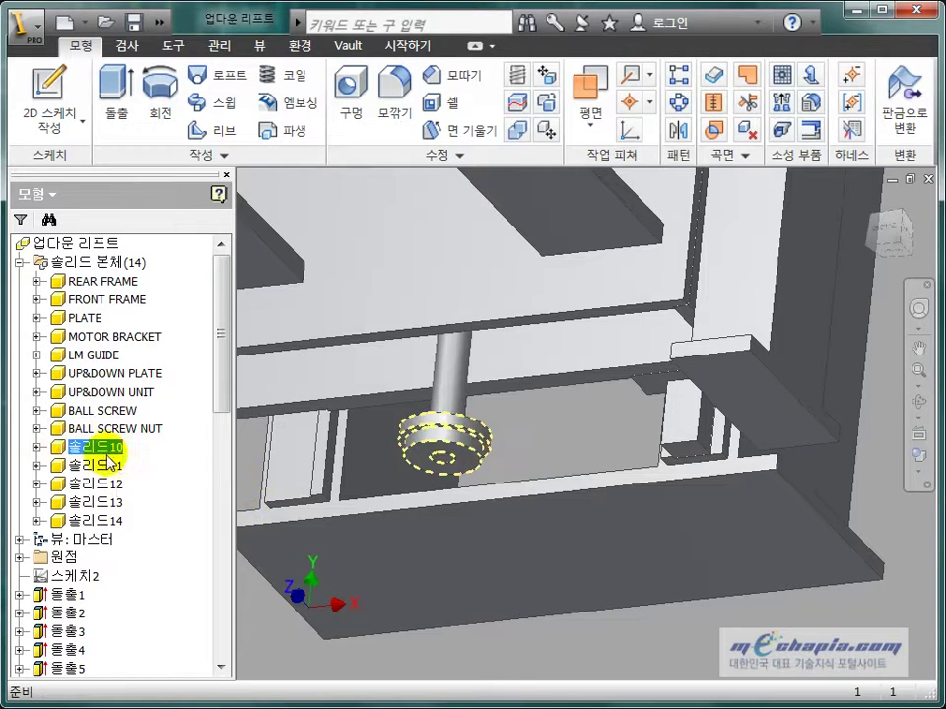
Name 솔리드10 SUPPORT UNIT and check the support unit callouts on the drawing
left_click(96, 446)
type("SUPPORT UNIT")
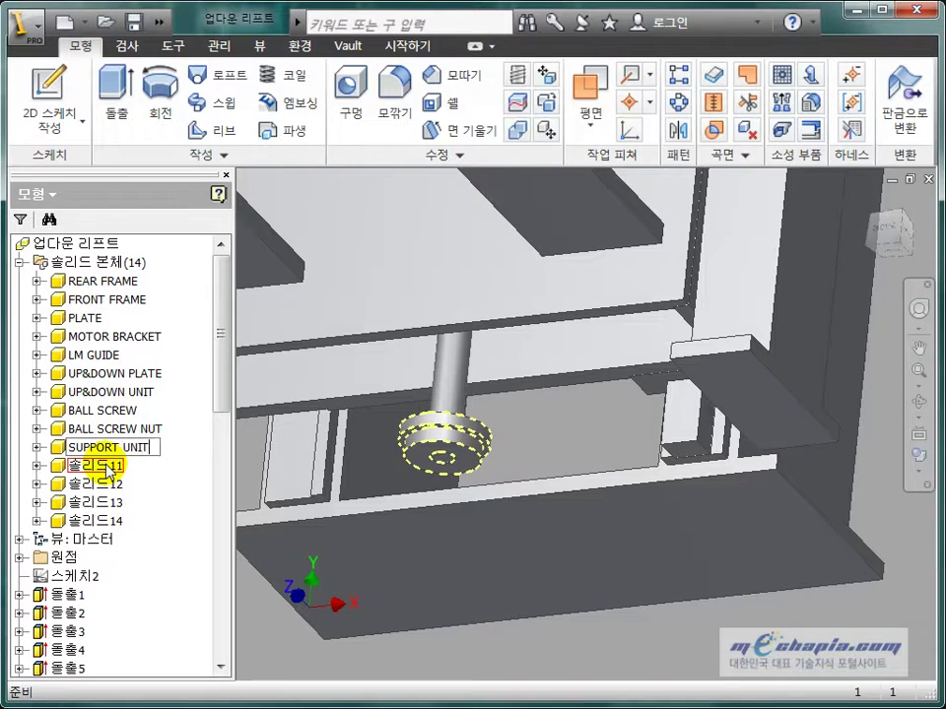
key("Return")
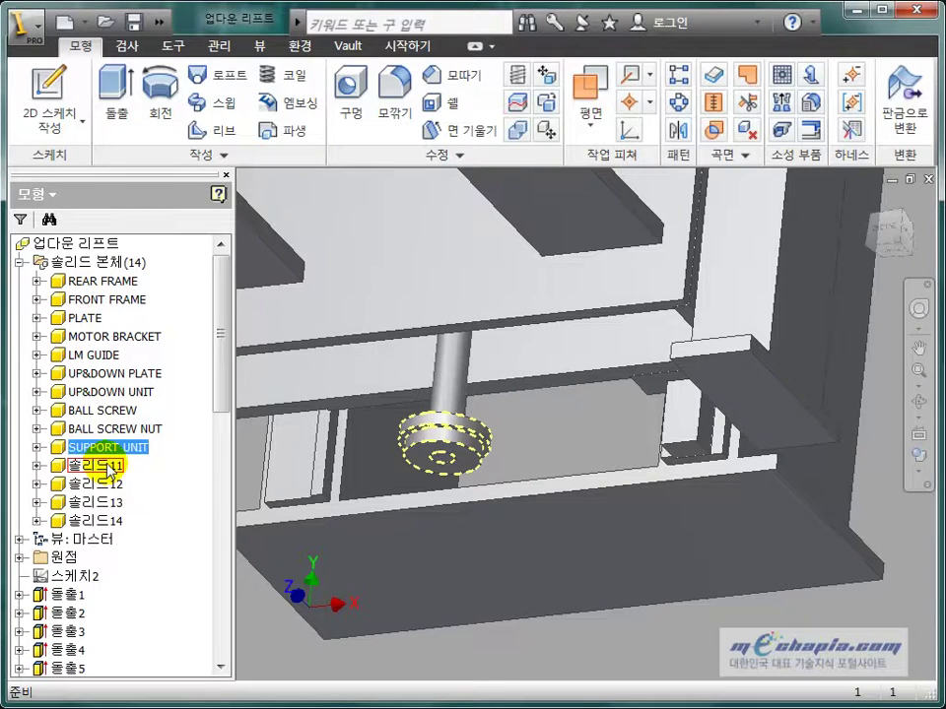
left_click(96, 465)
middle_click_drag(376, 448, 443, 434, "shift")
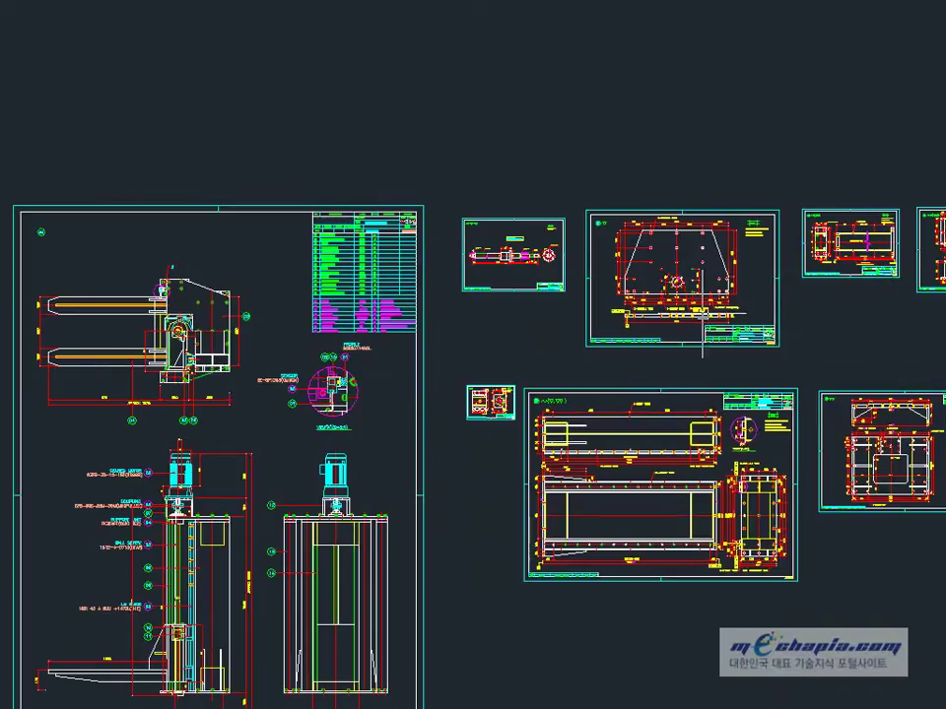
scroll(535, 282, "up", 3)
middle_click_drag(535, 282, 785, 270)
scroll(785, 270, "up", 3)
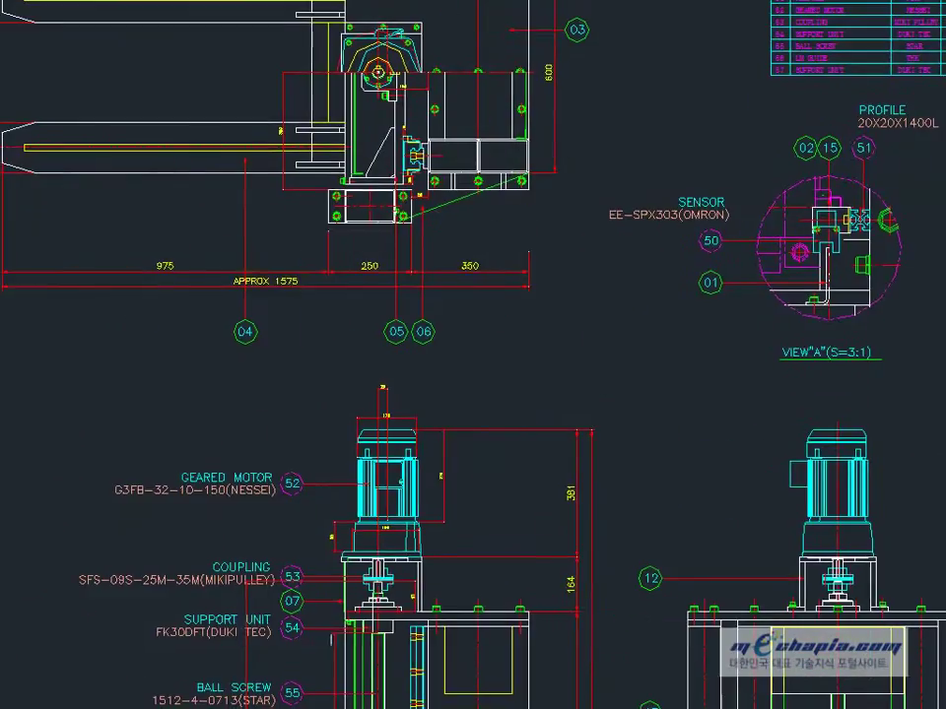
scroll(330, 655, "up", 3)
scroll(323, 631, "up", 2)
middle_click_drag(270, 638, 285, 612)
scroll(314, 574, "up", 3)
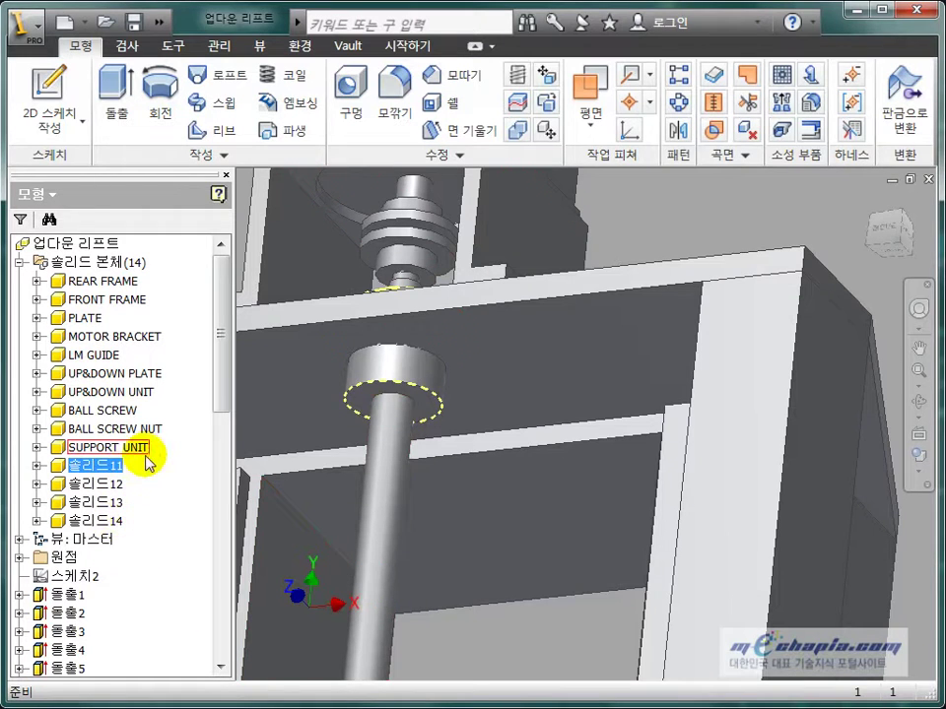
Amend that body's name to SUPPORT UNIT(1)
left_click(146, 450)
left_click(148, 448)
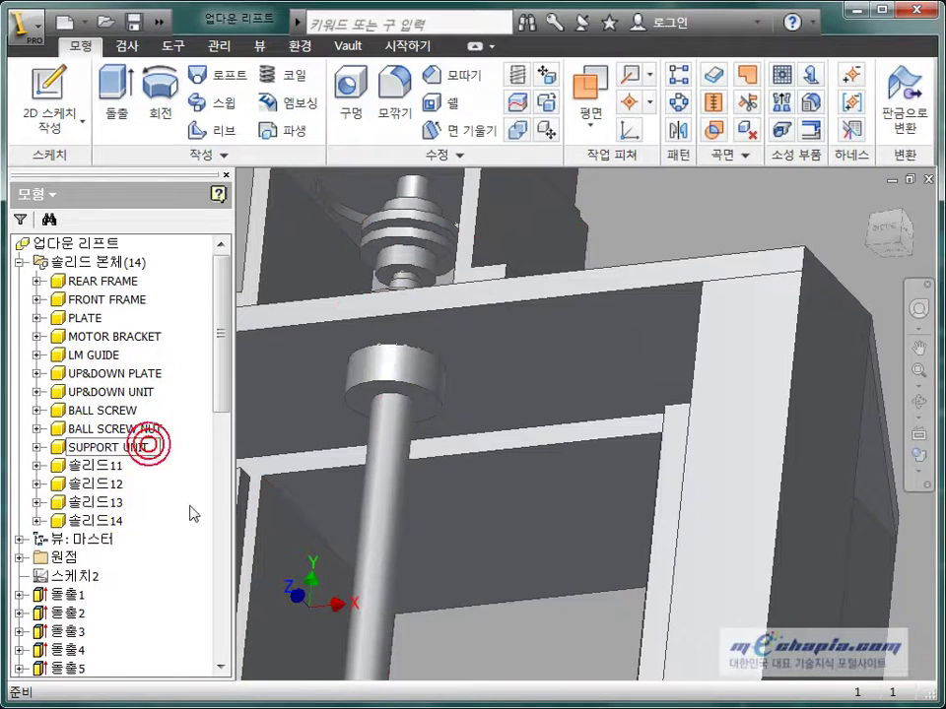
type("(1")
key("Return")
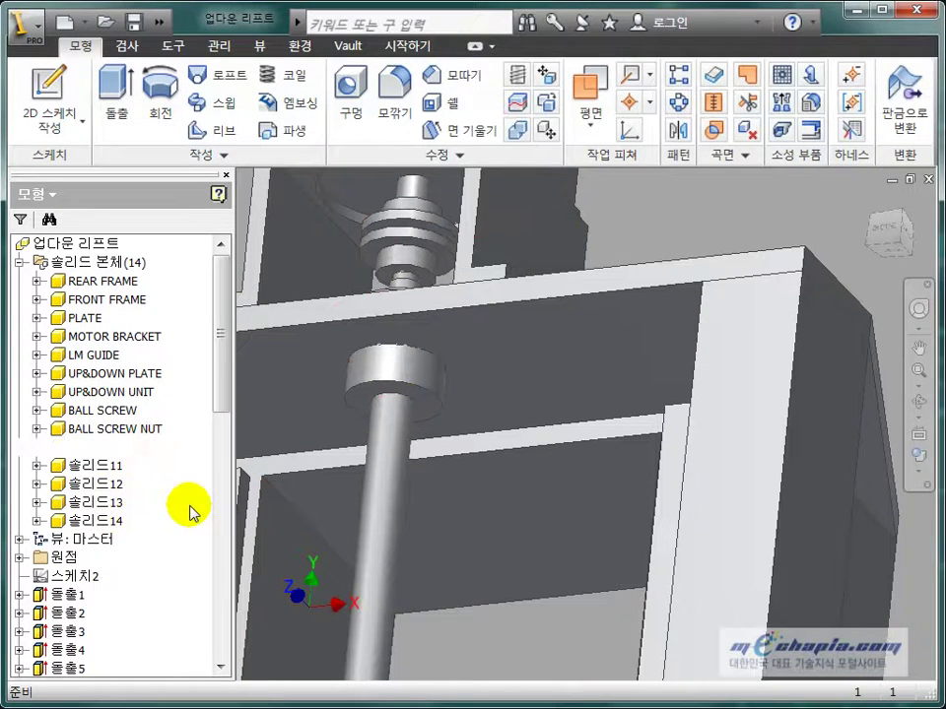
Rename 솔리드11 to SUPPORT UNIT(2)
left_click(116, 473)
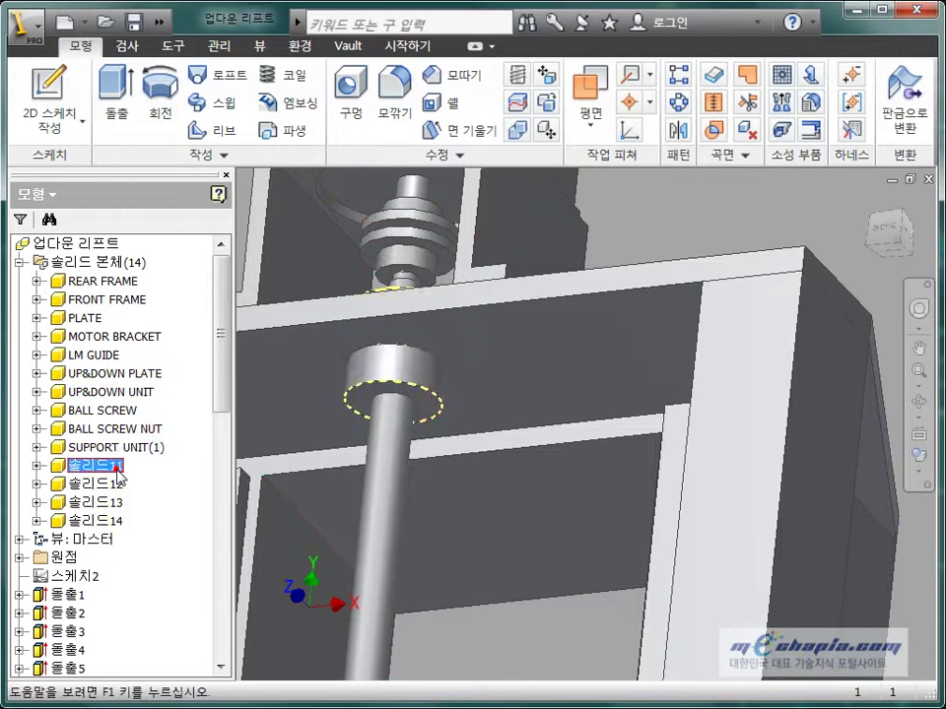
left_click(103, 472)
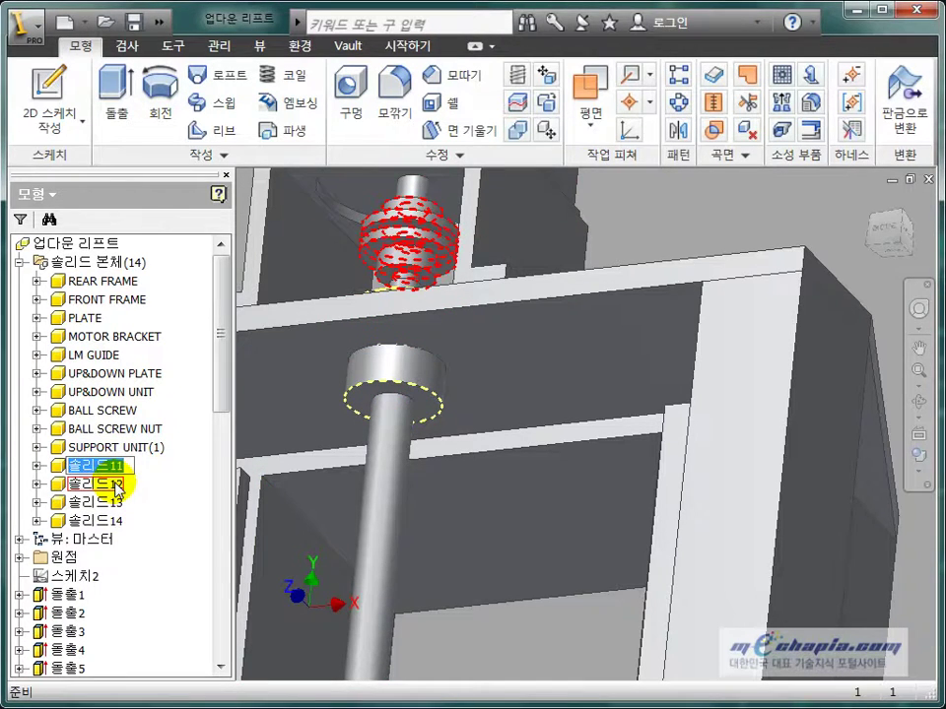
type("SUPPORT UNIT(2")
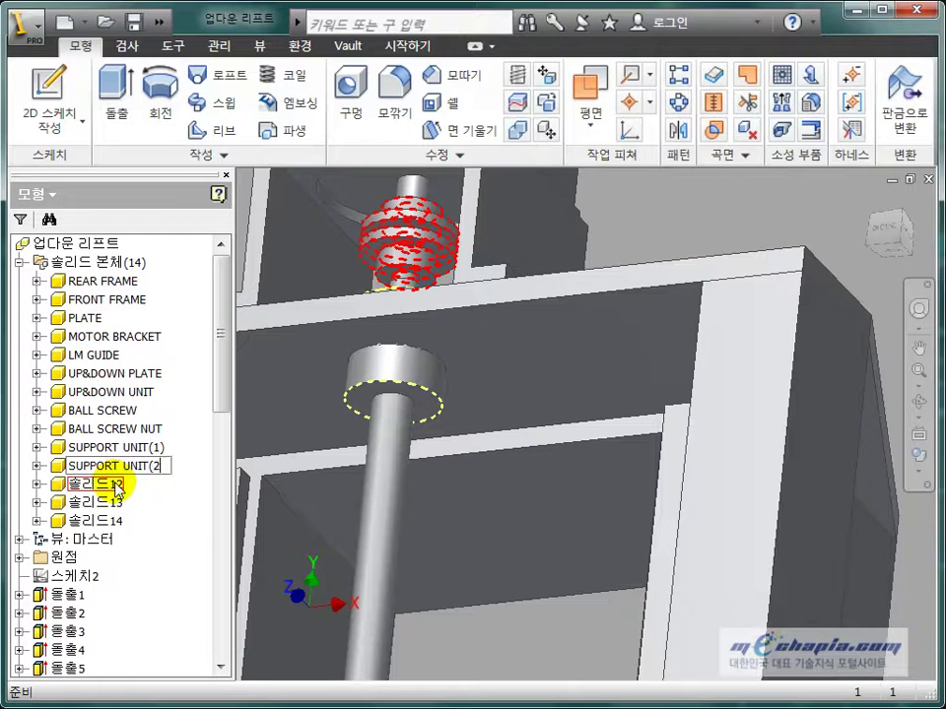
type(")")
key("Return")
Rename 솔리드12 to COUPLING, pasting the name
left_click(116, 485)
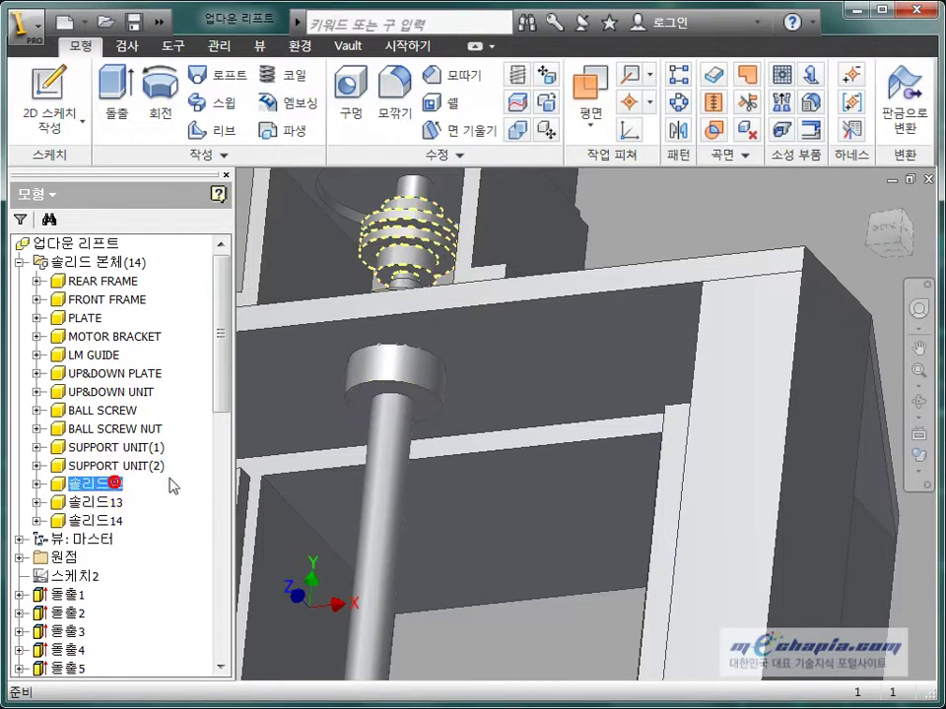
key("alt+Tab")
key("alt+Tab")
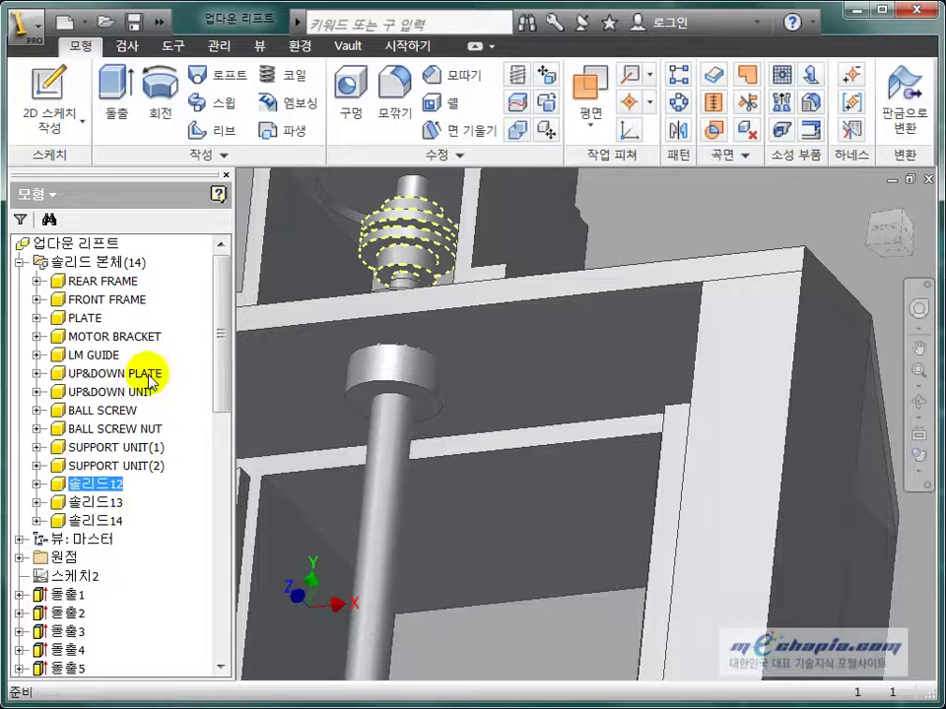
left_click(99, 482)
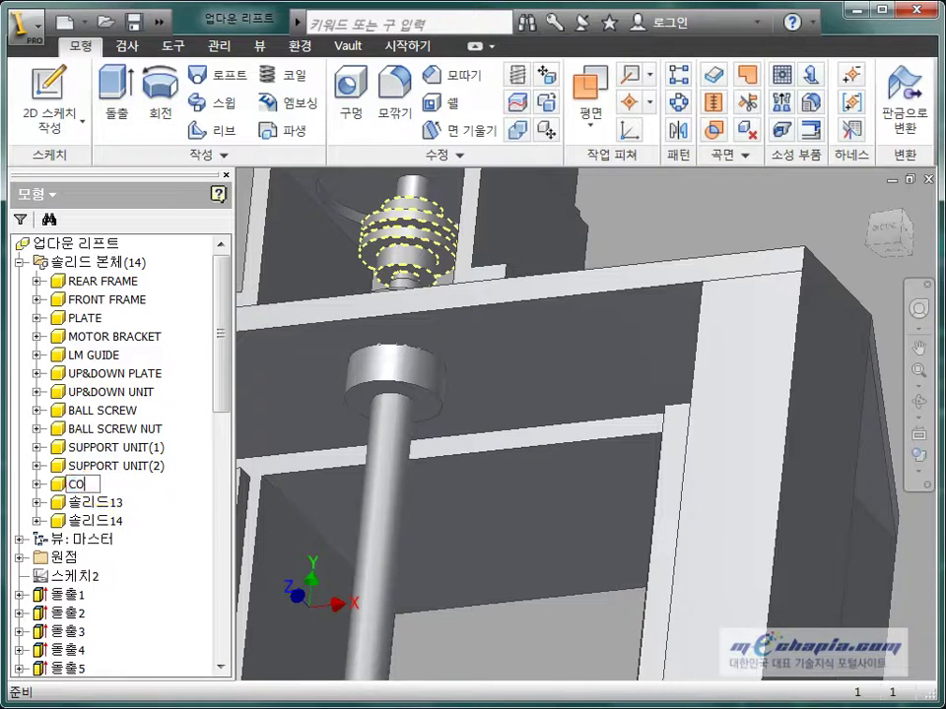
type("COUPLING")
key("Return")
Identify 솔리드13 on the drawing and rename it GEARED MOTOR
left_click(95, 503)
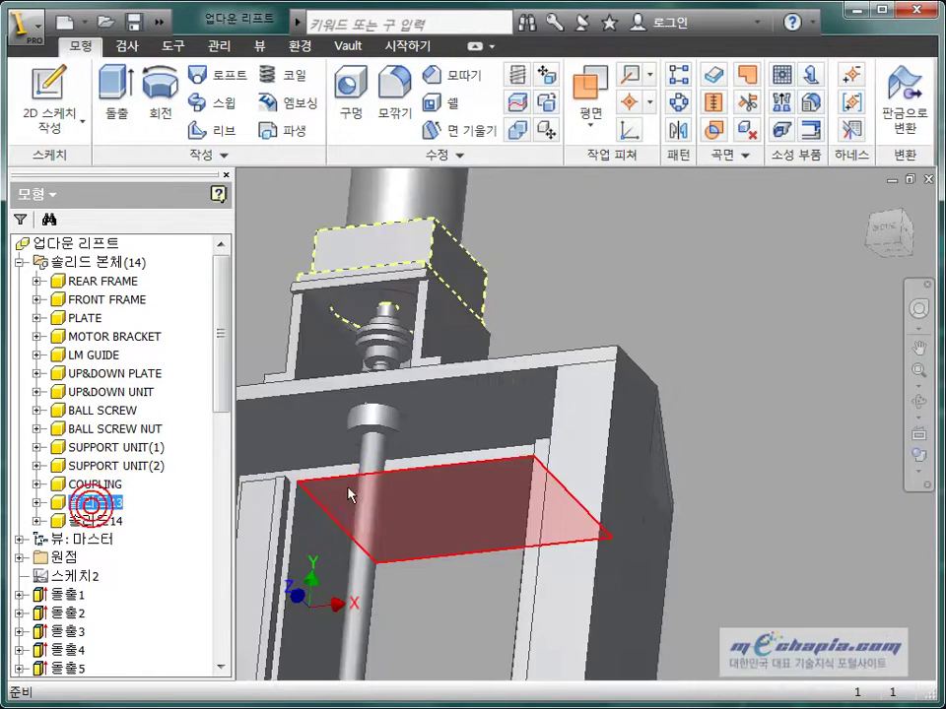
key("alt+Tab")
middle_click_drag(131, 390, 268, 528)
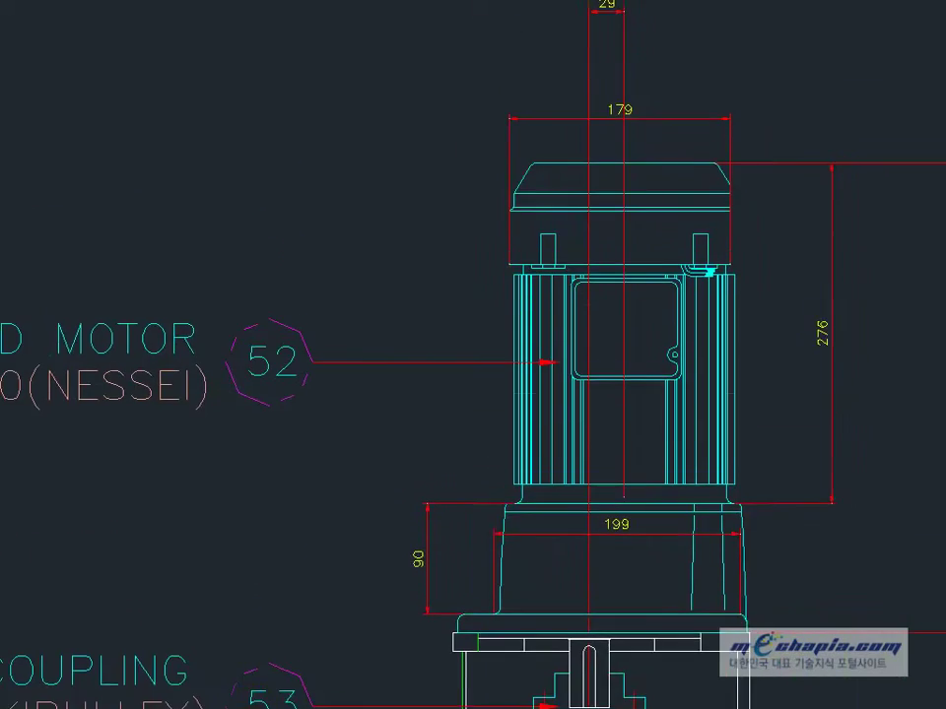
key("alt+Tab")
left_click(98, 504)
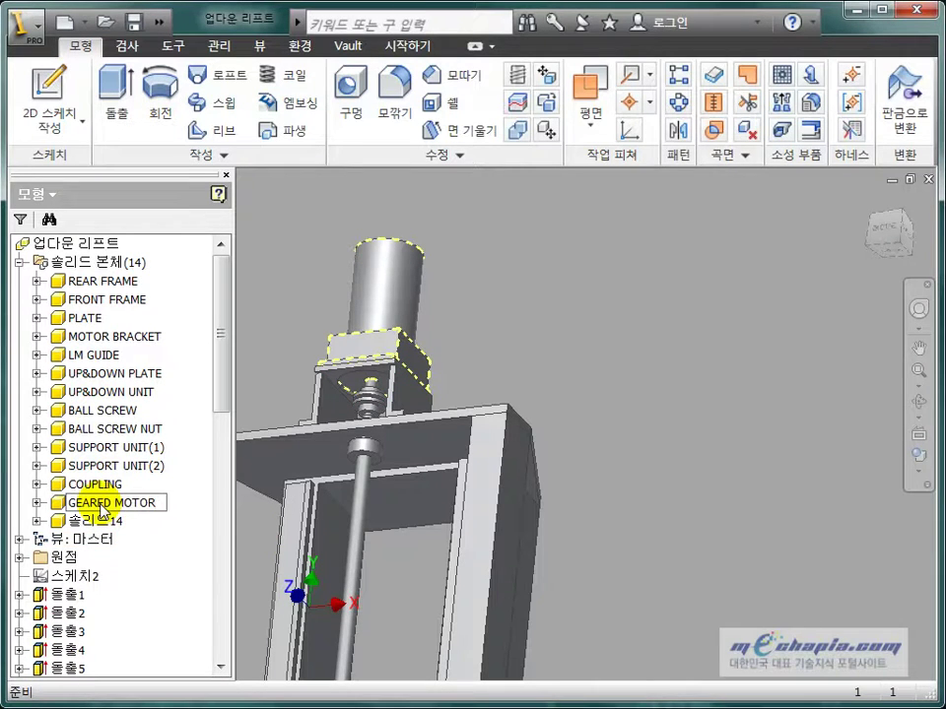
key("Return")
Locate 솔리드14 on the model and rename it SUPPORT GUIDE
left_click(99, 521)
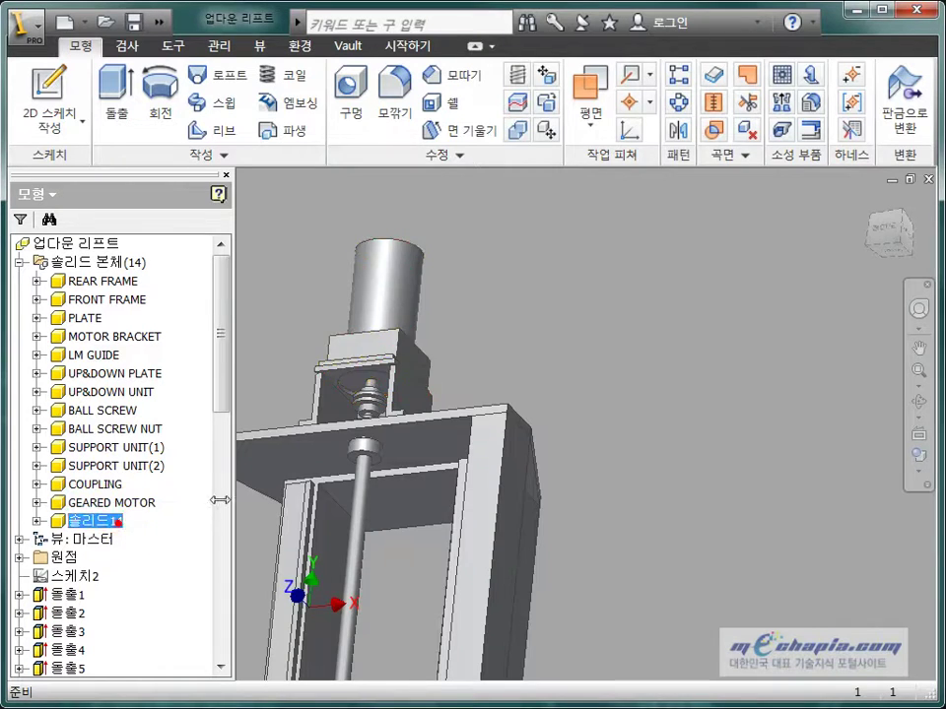
key("F4")
mouse_move(296, 502)
left_mouse_down()
mouse_move(480, 480)
mouse_move(405, 543)
mouse_move(443, 450)
left_mouse_up()
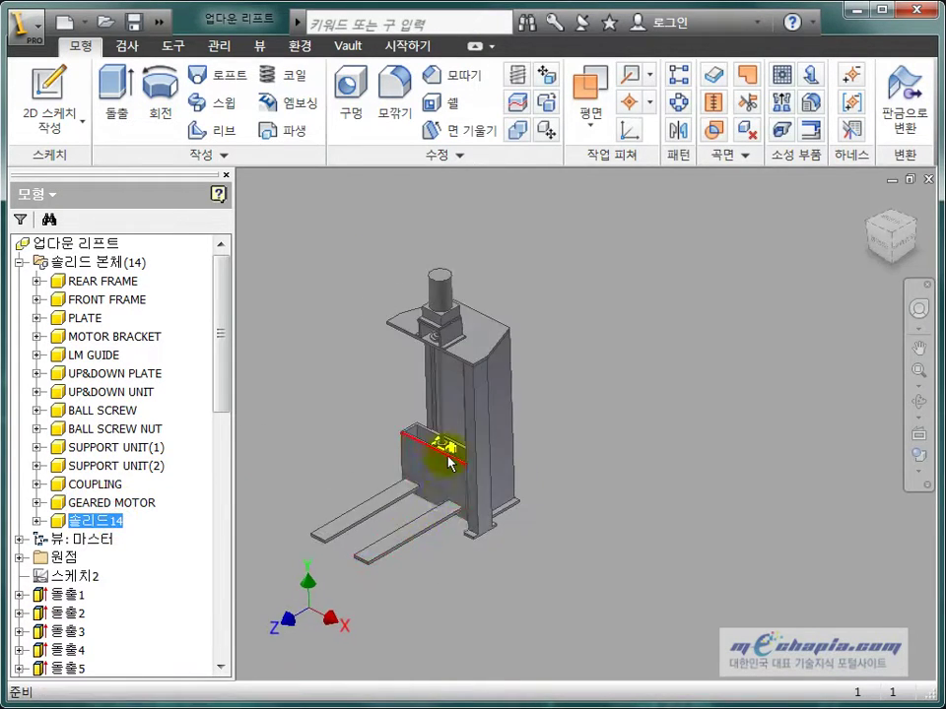
scroll(443, 454, "up", 5)
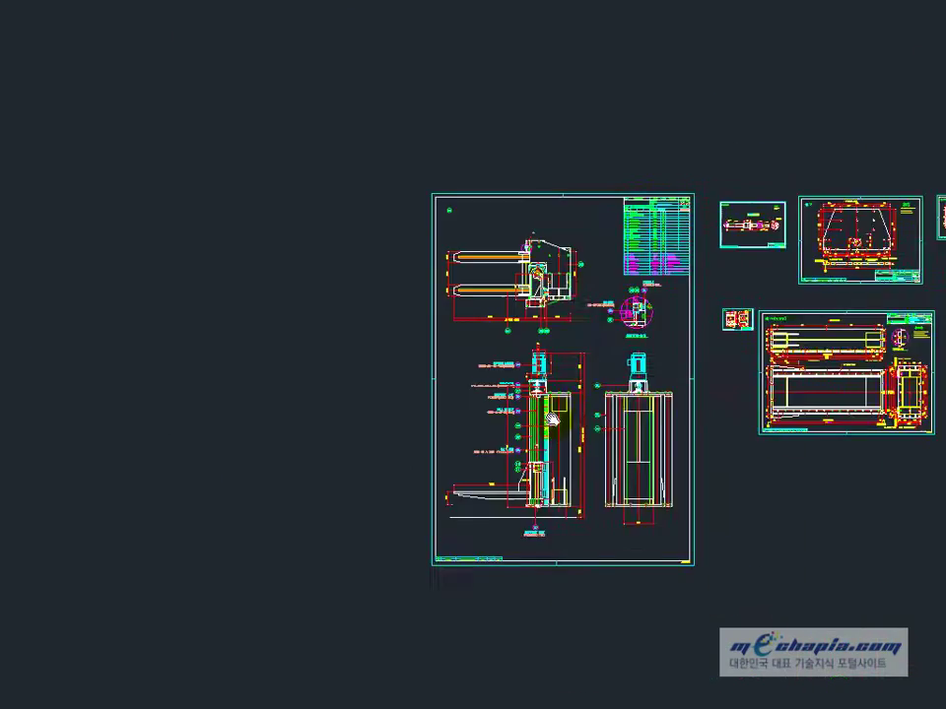
scroll(344, 302, "up", 5)
scroll(382, 459, "up", 3)
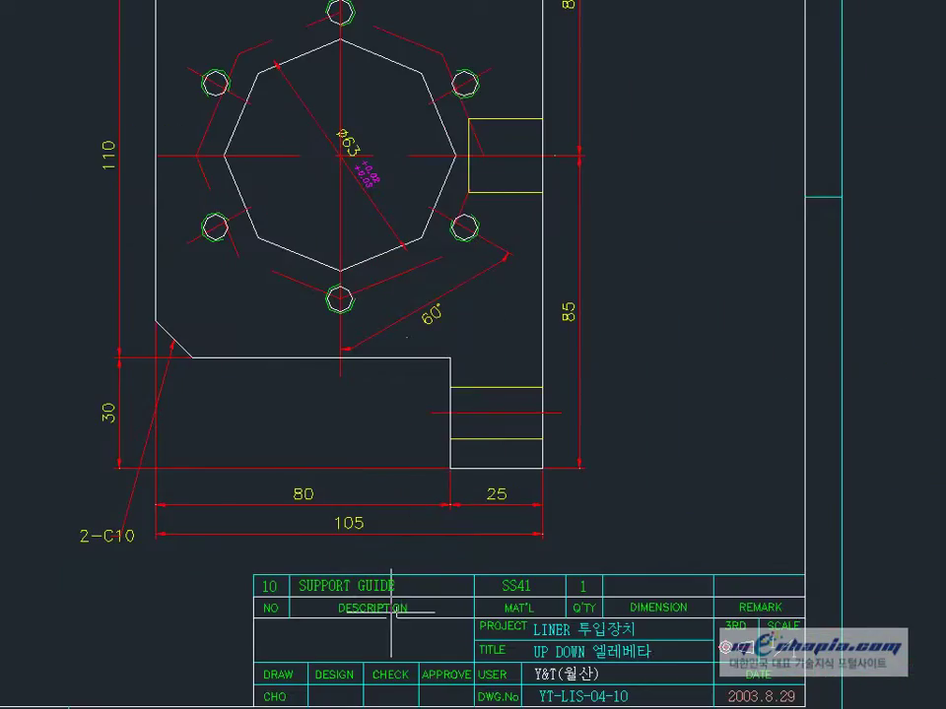
scroll(466, 559, "up", 1)
scroll(455, 567, "up", 2)
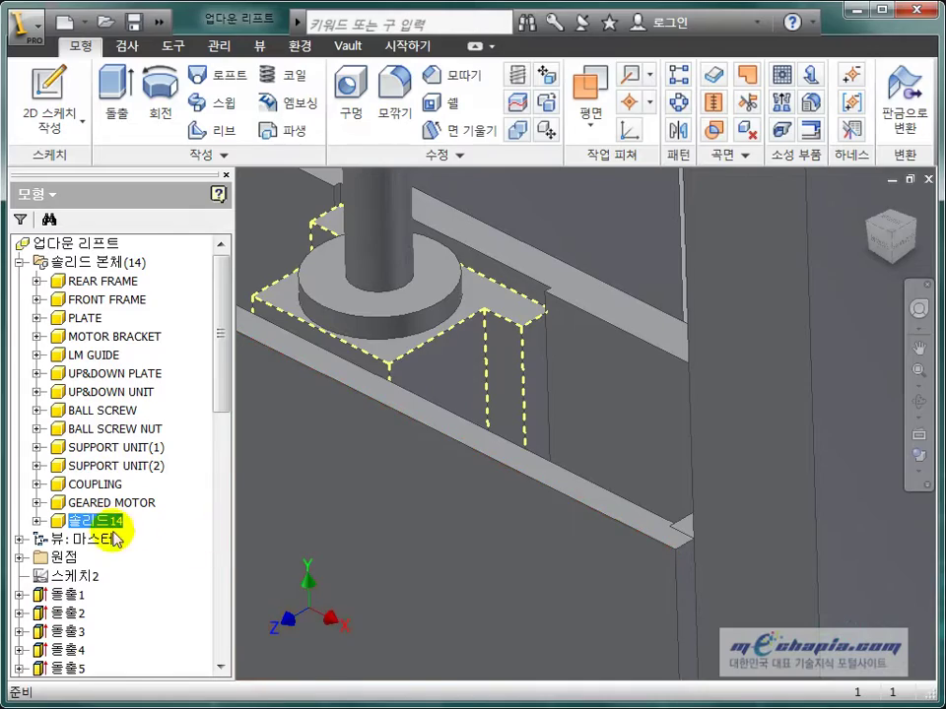
left_click(96, 520)
type("SUPP")
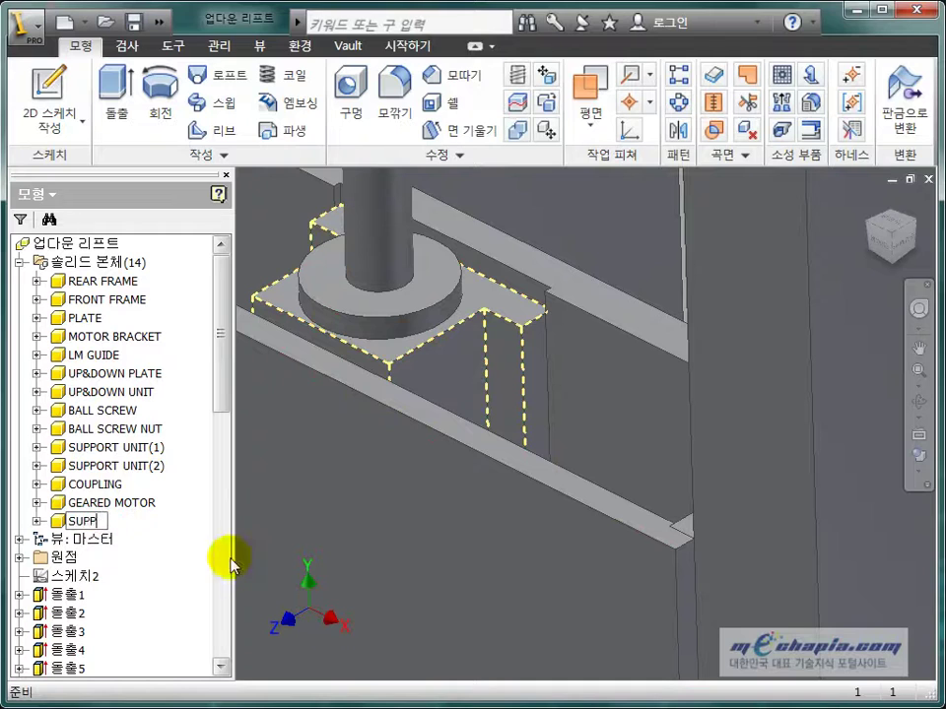
type("ORT GUIDE")
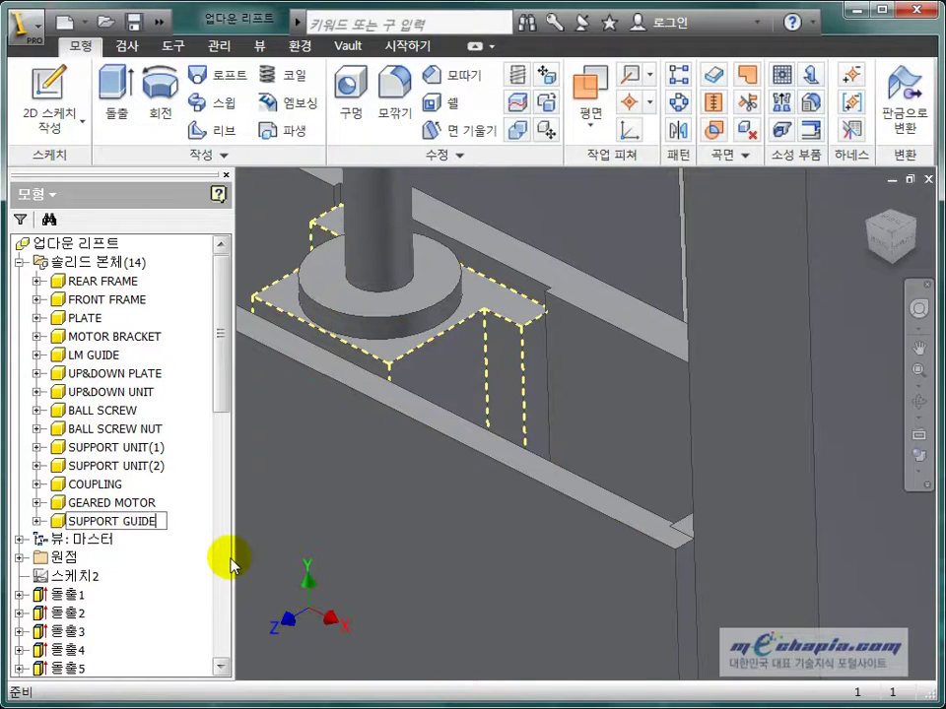
key("Return")
Clear the selection and fit the whole lift model in view
scroll(623, 300, "down", 5)
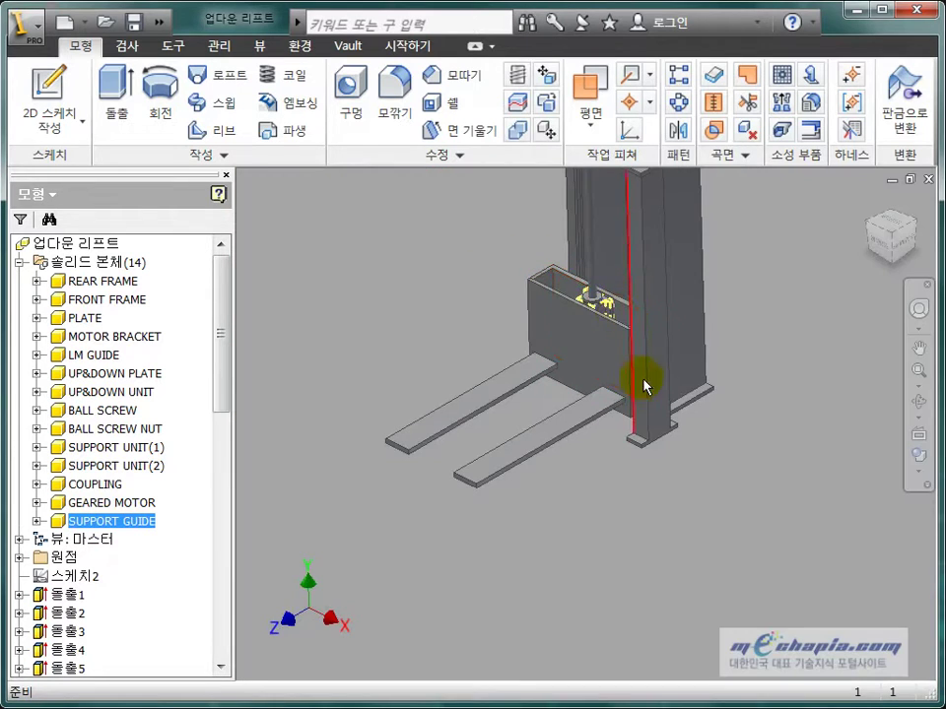
left_click(753, 403)
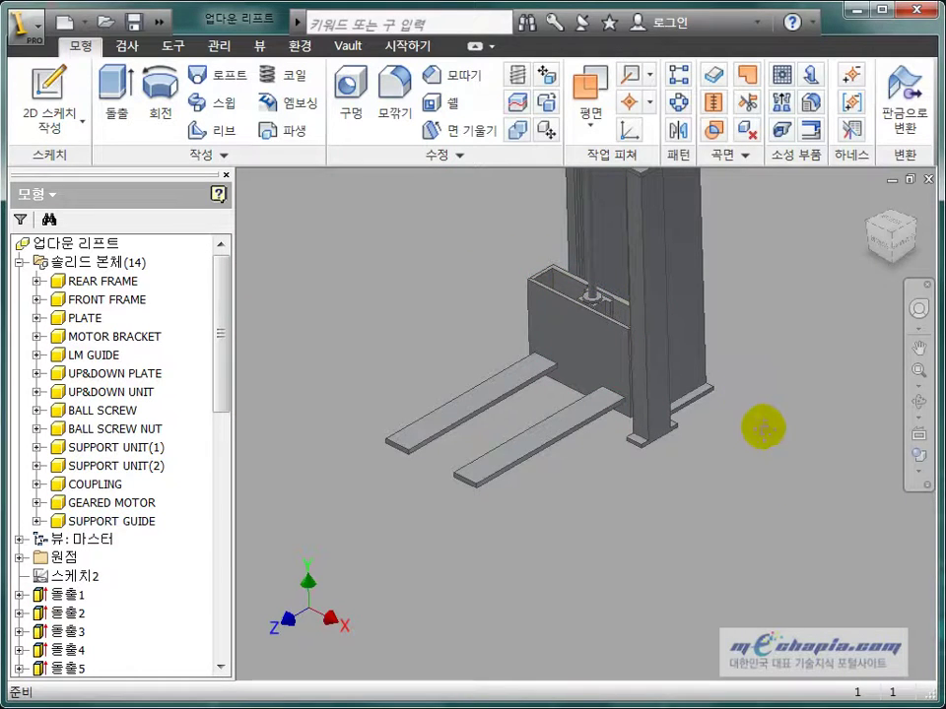
key("Home")
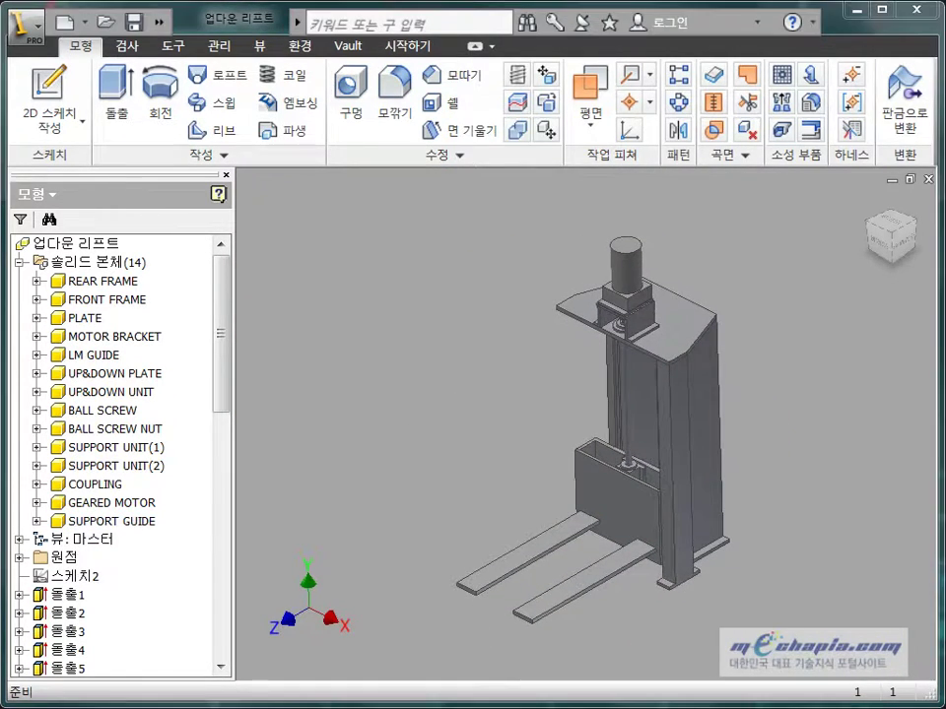
Start Make Components and window-select all the solid bodies
right_click(390, 487)
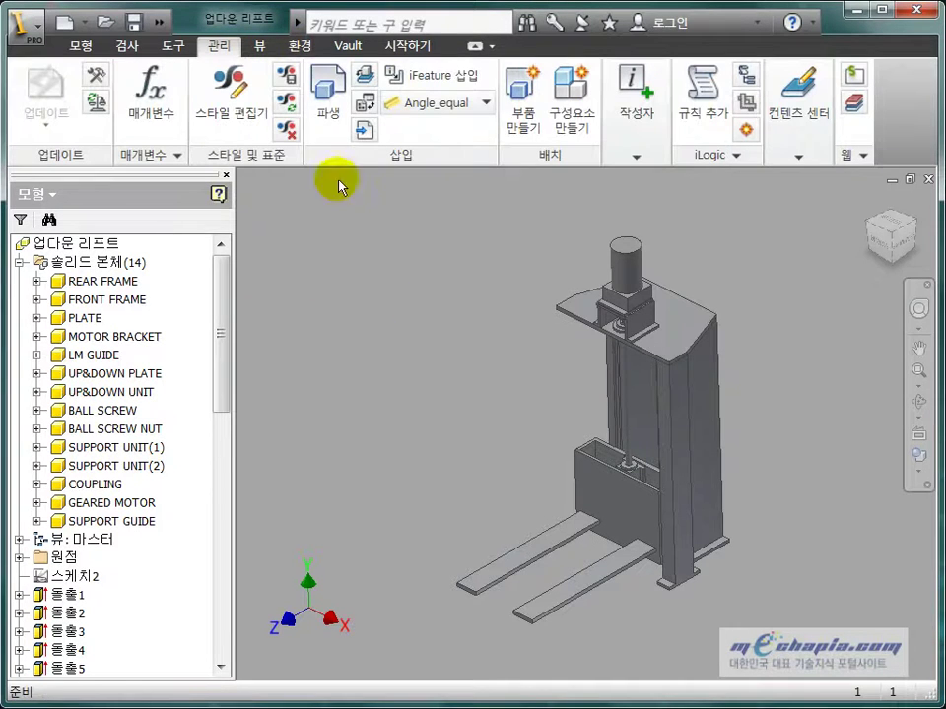
left_click(571, 98)
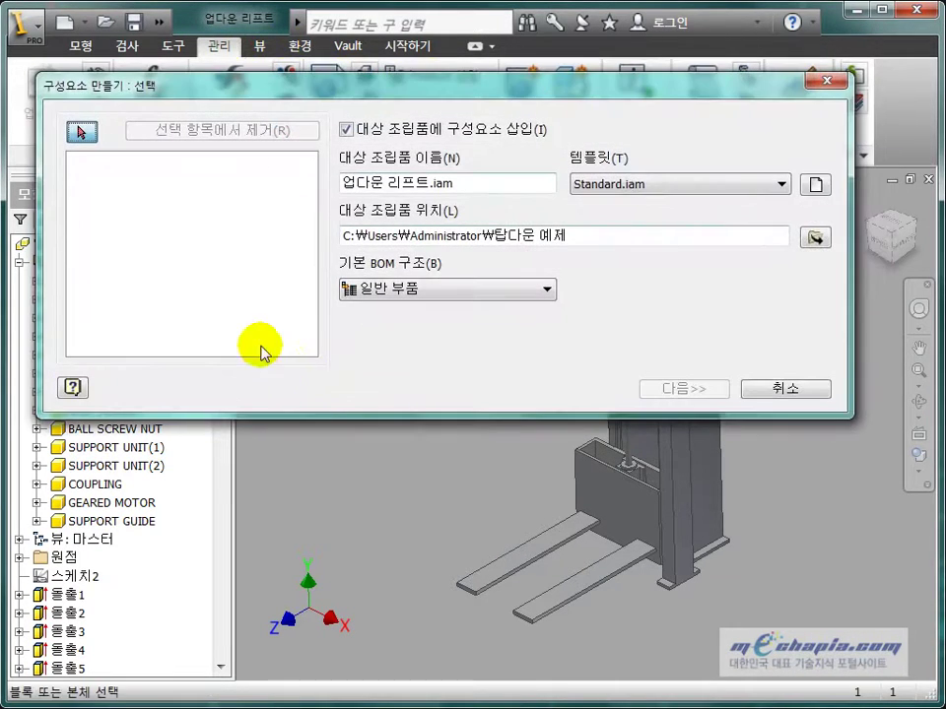
scroll(384, 463, "down", 5)
left_click_drag(392, 444, 547, 594)
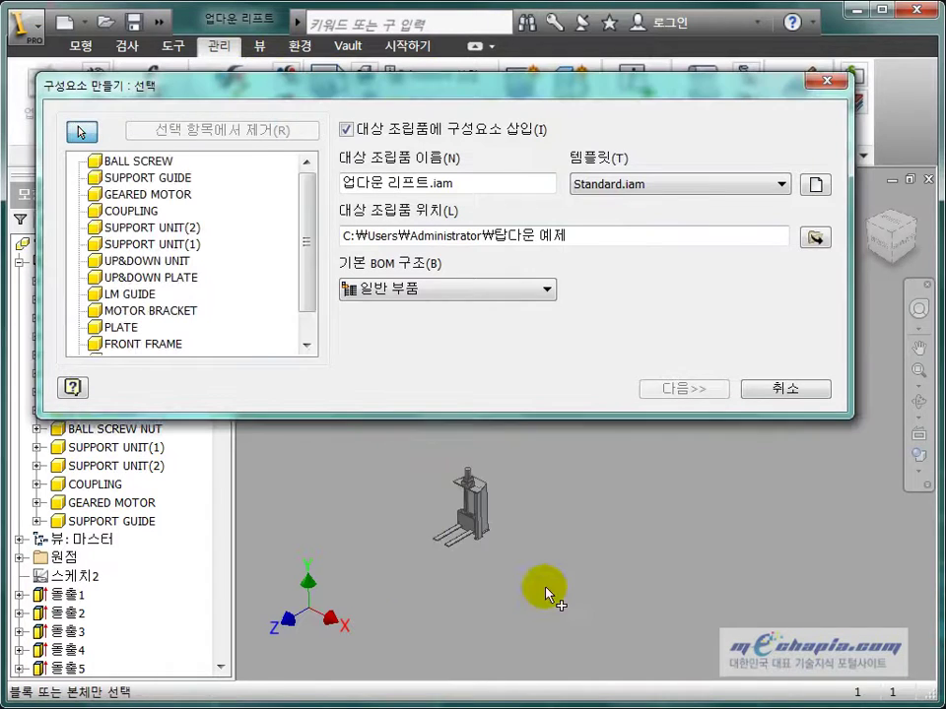
scroll(459, 490, "up", 5)
middle_click_drag(562, 522, 643, 595)
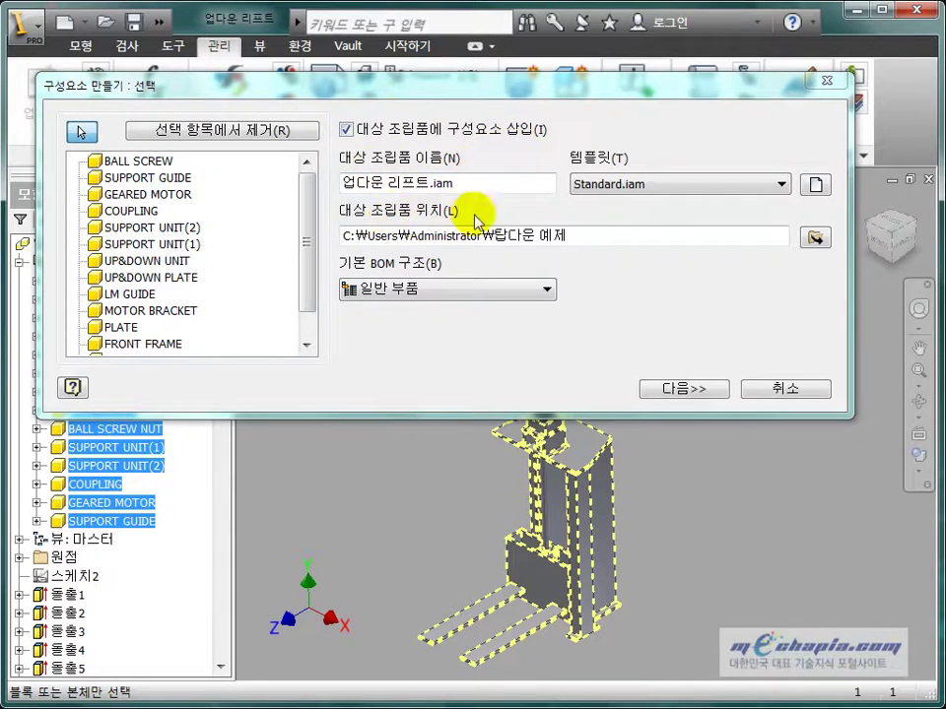
Create the new target assembly 업다운 리프트.iam in the 업다운 리프트 folder
left_click(813, 237)
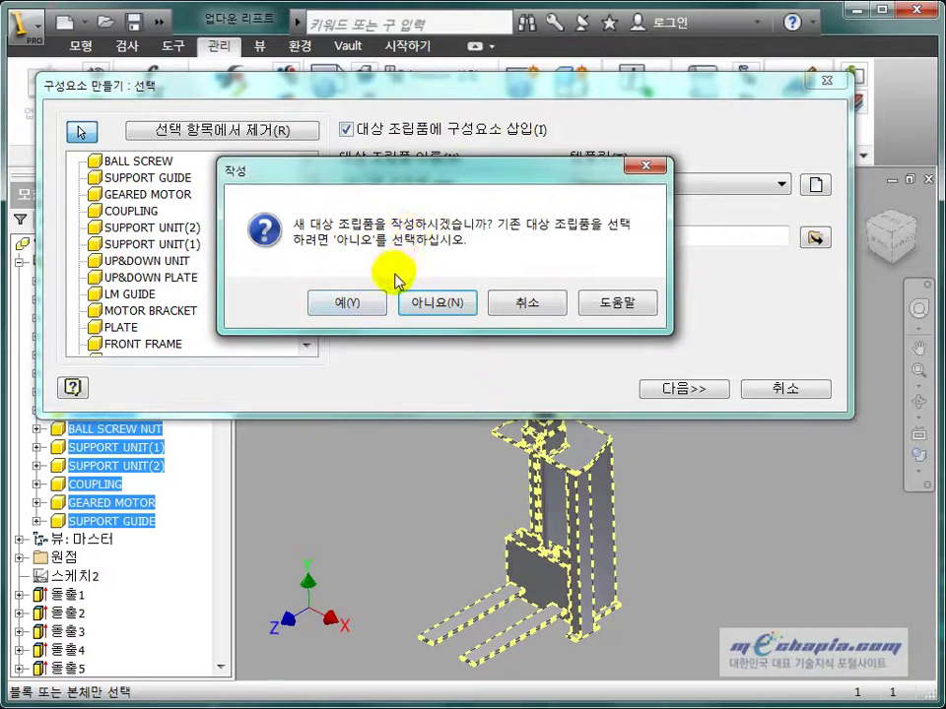
left_click(369, 304)
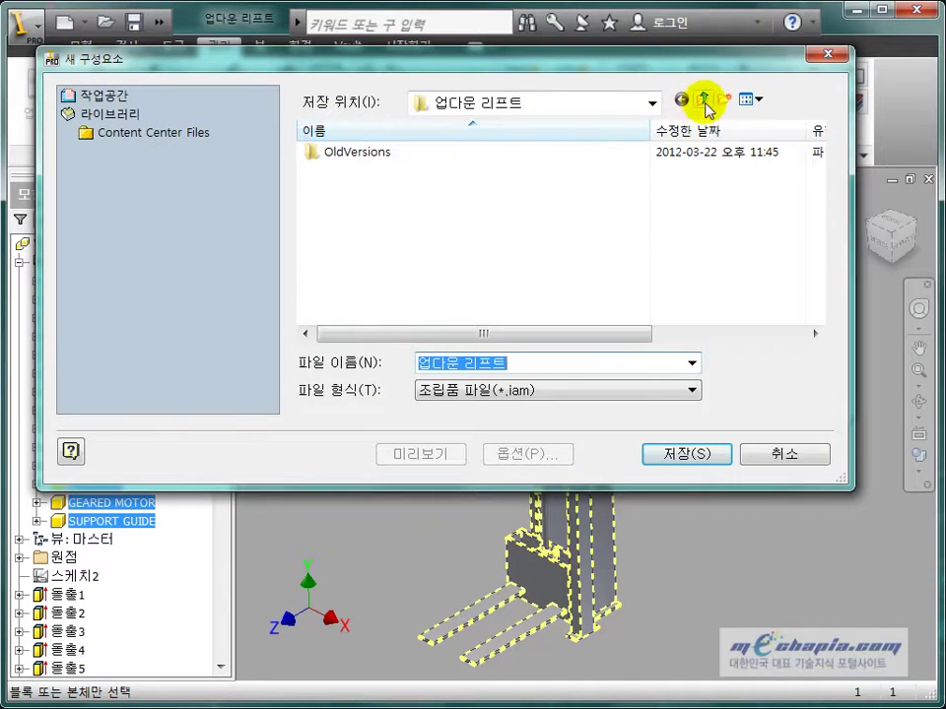
left_click(687, 453)
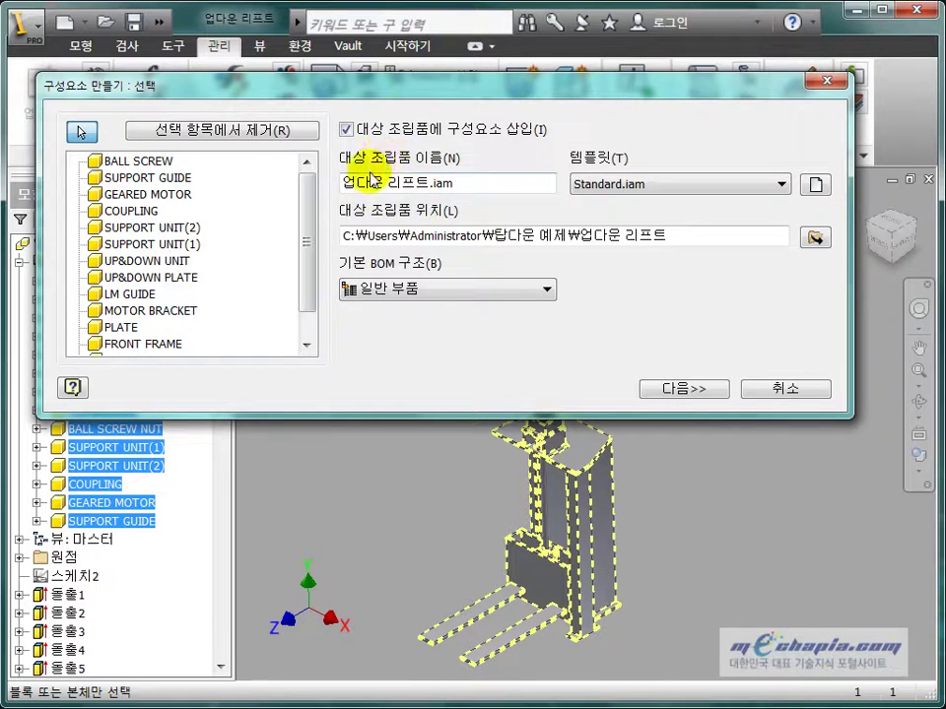
mouse_move(281, 77)
left_mouse_down()
mouse_move(477, 54)
mouse_move(419, 74)
mouse_move(381, 73)
left_mouse_up()
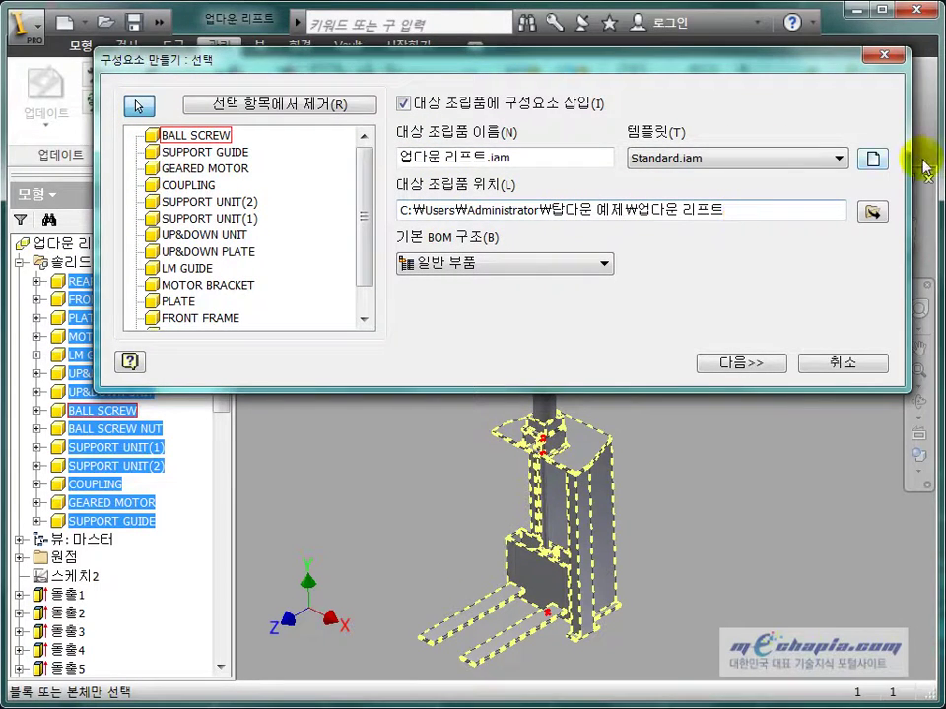
left_click(781, 373)
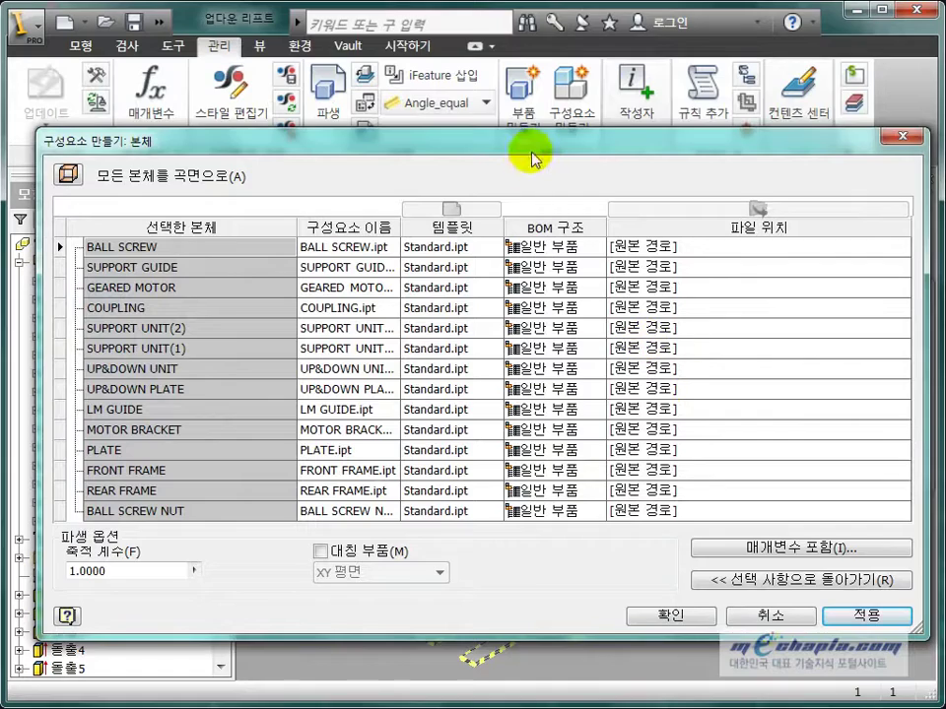
Set BOM Structure to 구매품 (purchased) for BALL SCREW and GEARED MOTOR
left_click_drag(532, 157, 514, 107)
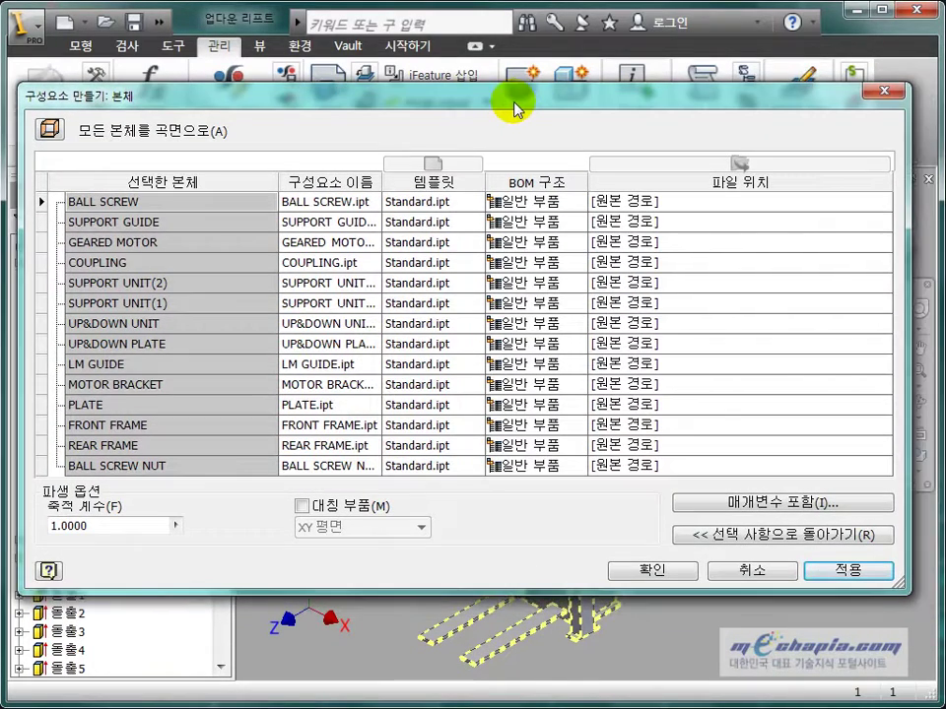
left_click(532, 201)
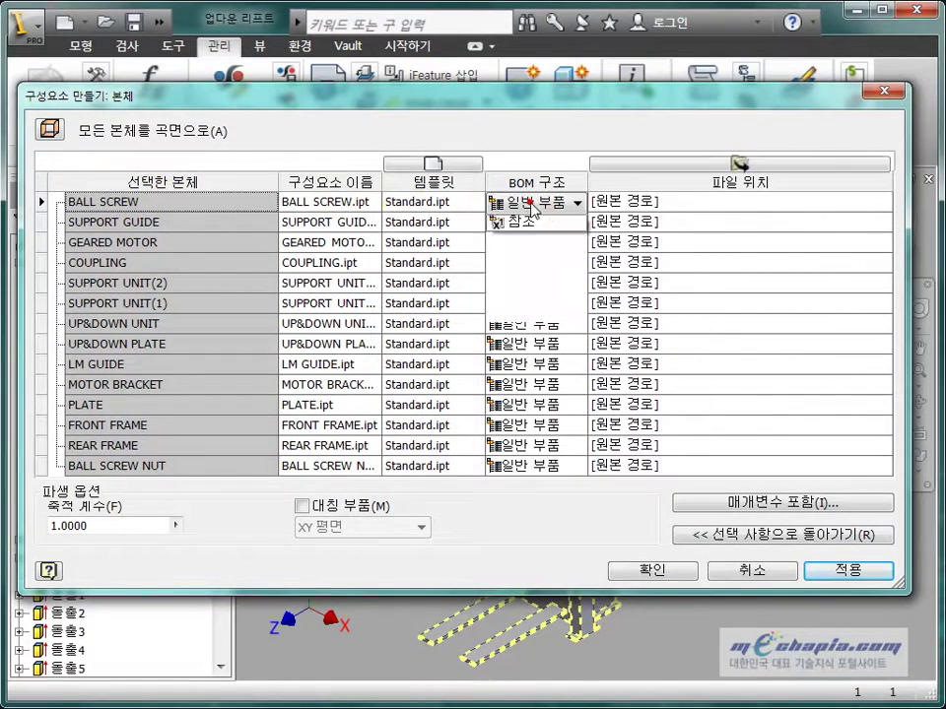
left_click(532, 258)
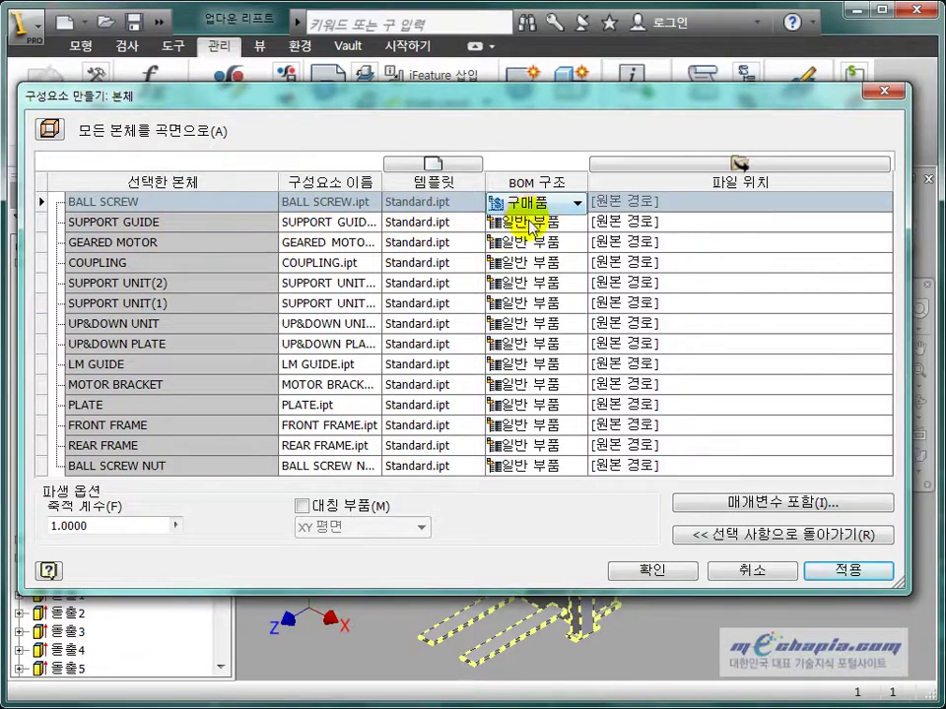
left_click(537, 244)
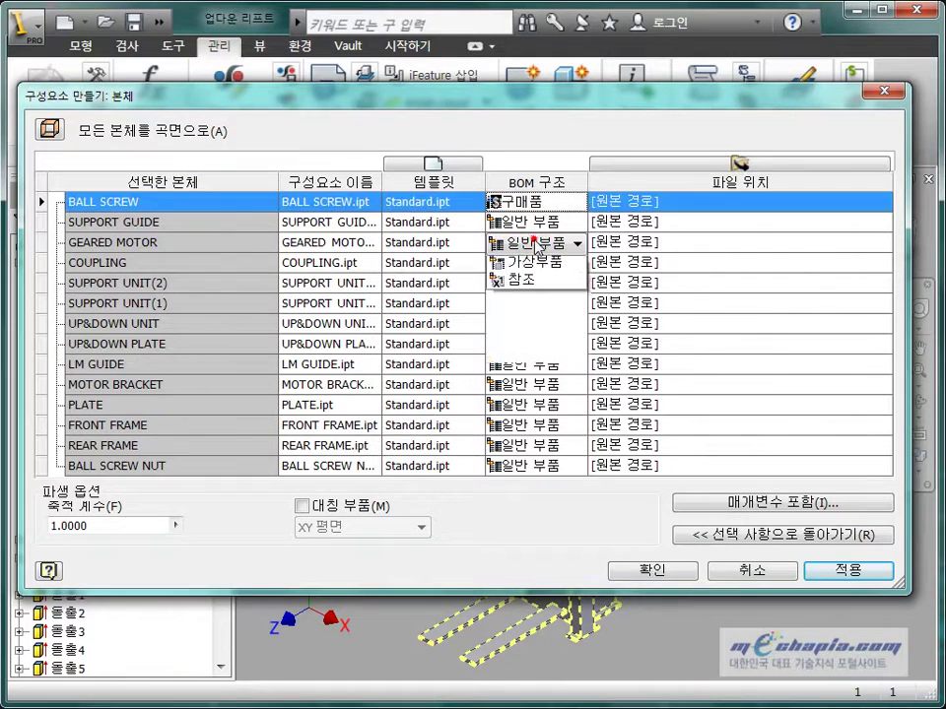
left_click(540, 300)
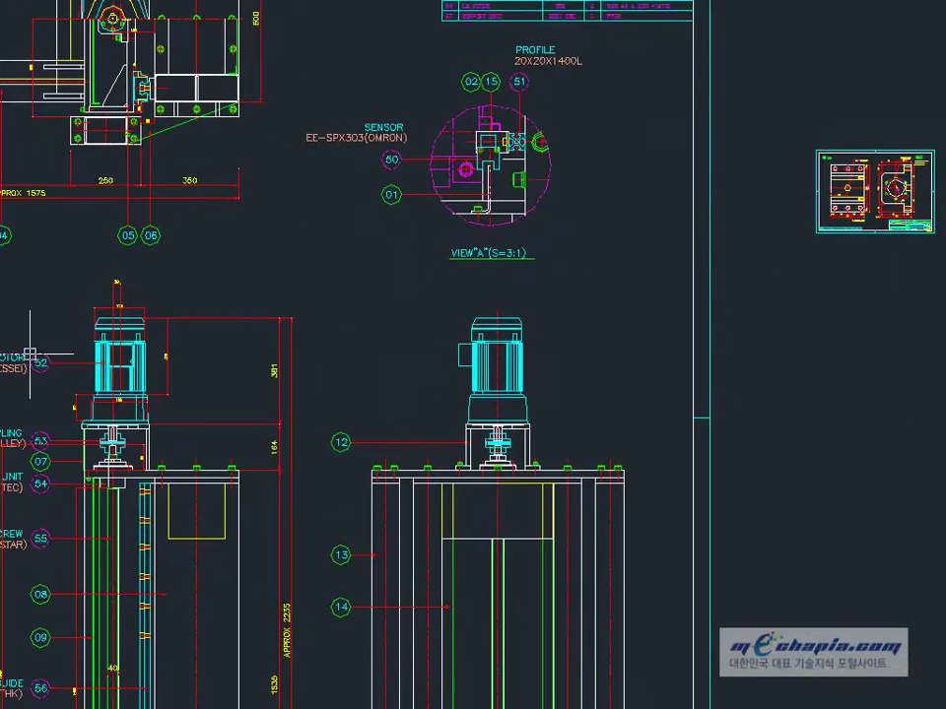
middle_click_drag(29, 352, 190, 264)
scroll(202, 230, "up", 3)
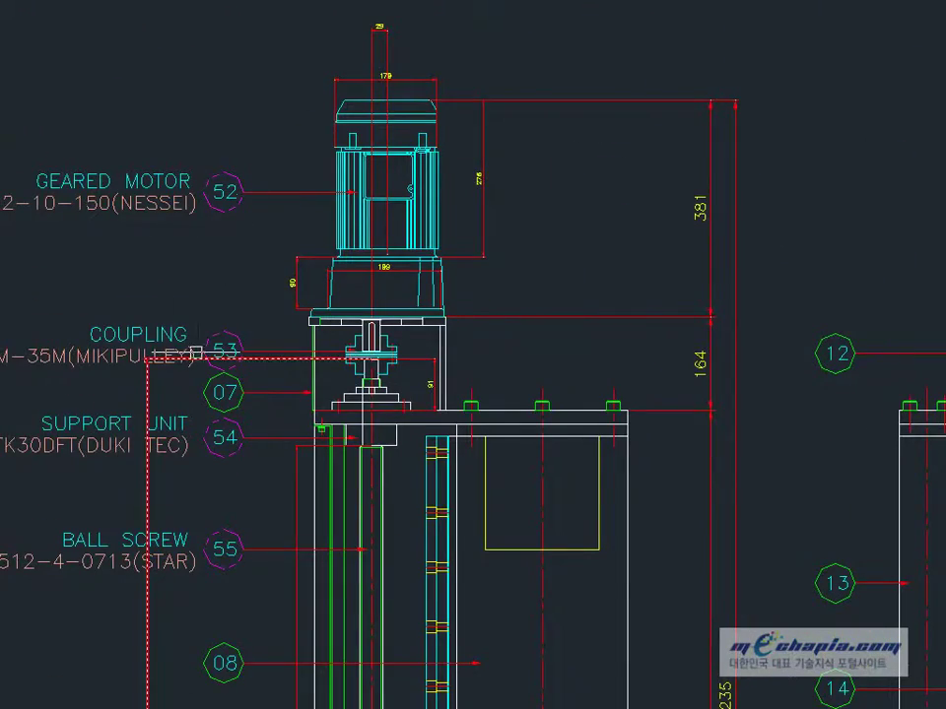
scroll(235, 413, "up", 3)
key("alt+Tab")
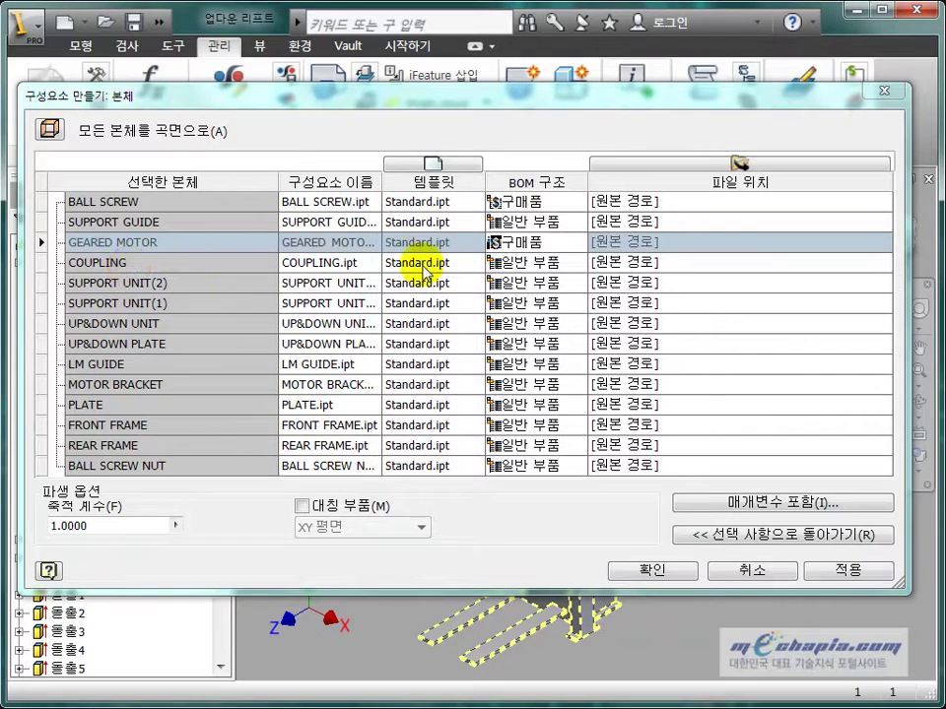
Make COUPLING, SUPPORT UNIT(2), SUPPORT UNIT(1) and LM GUIDE purchased parts
left_click(537, 262)
left_click(519, 321)
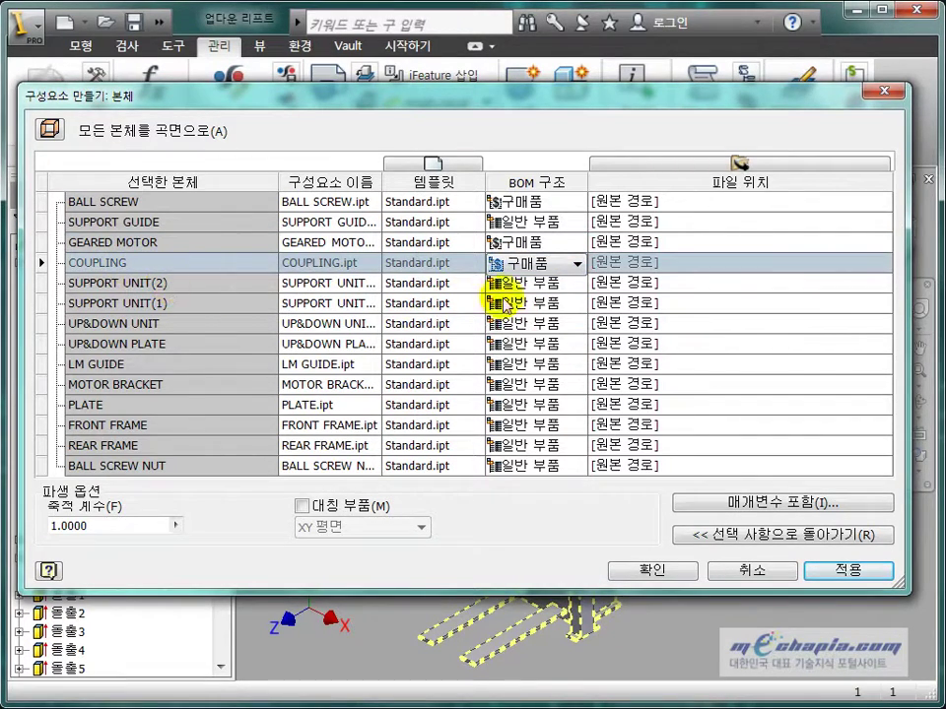
left_click(537, 284)
left_click(529, 335)
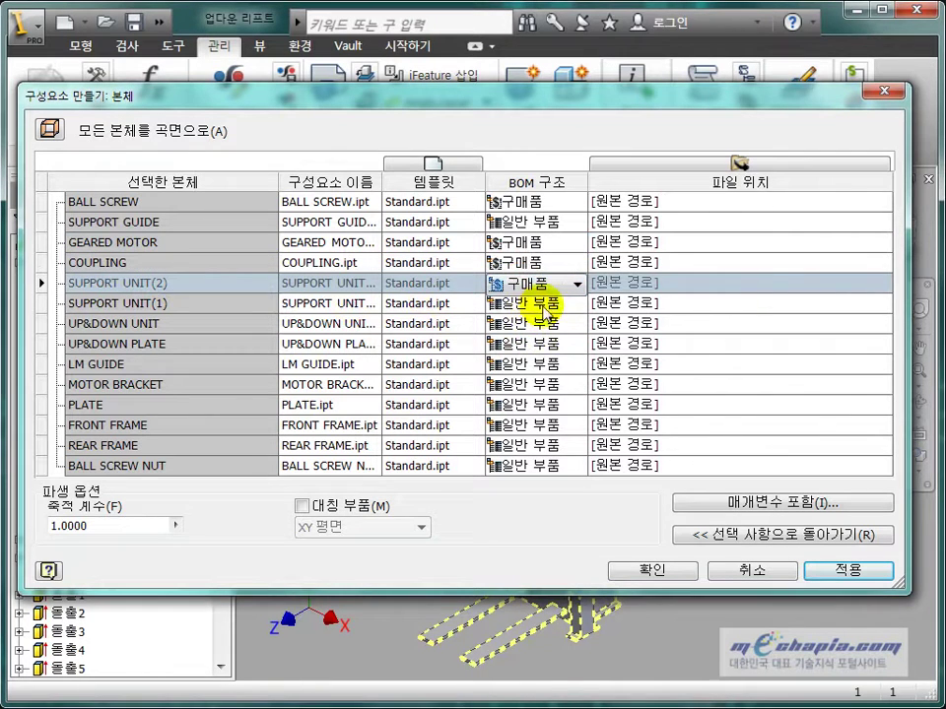
left_click(537, 304)
left_click(529, 356)
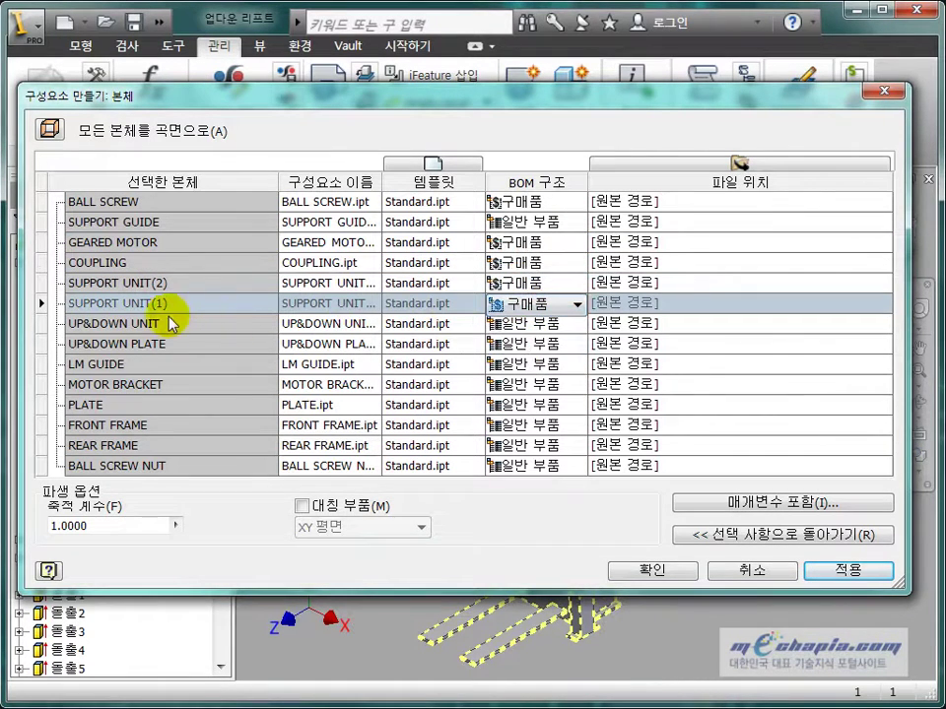
left_click(513, 365)
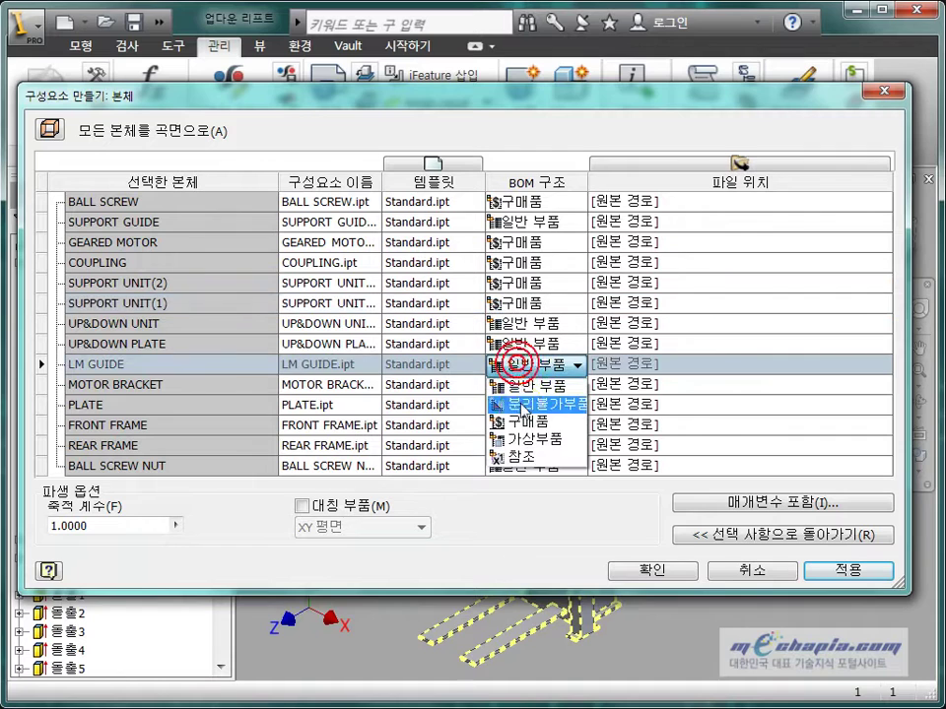
left_click(529, 418)
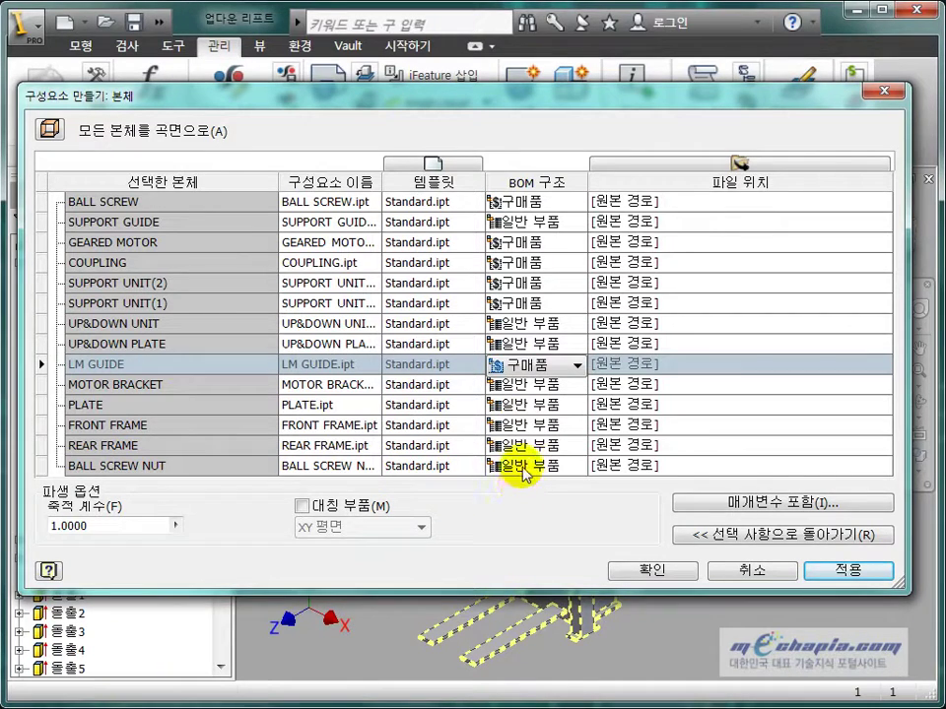
Make BALL SCREW NUT a purchased part and confirm creating the components
left_click(517, 469)
left_click(525, 473)
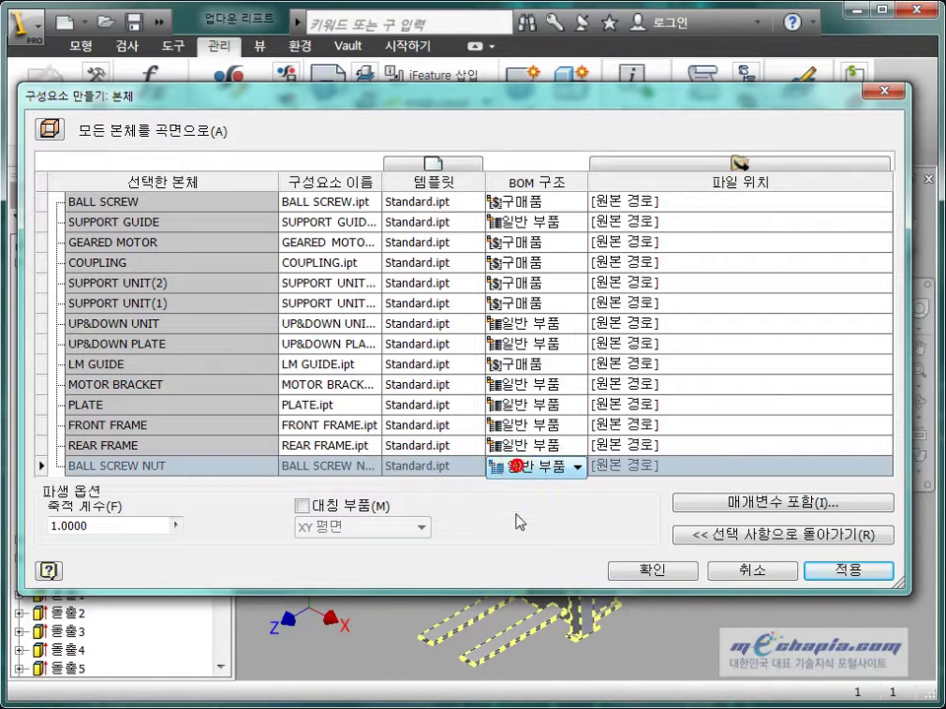
left_click(507, 469)
left_click(507, 469)
left_click(513, 469)
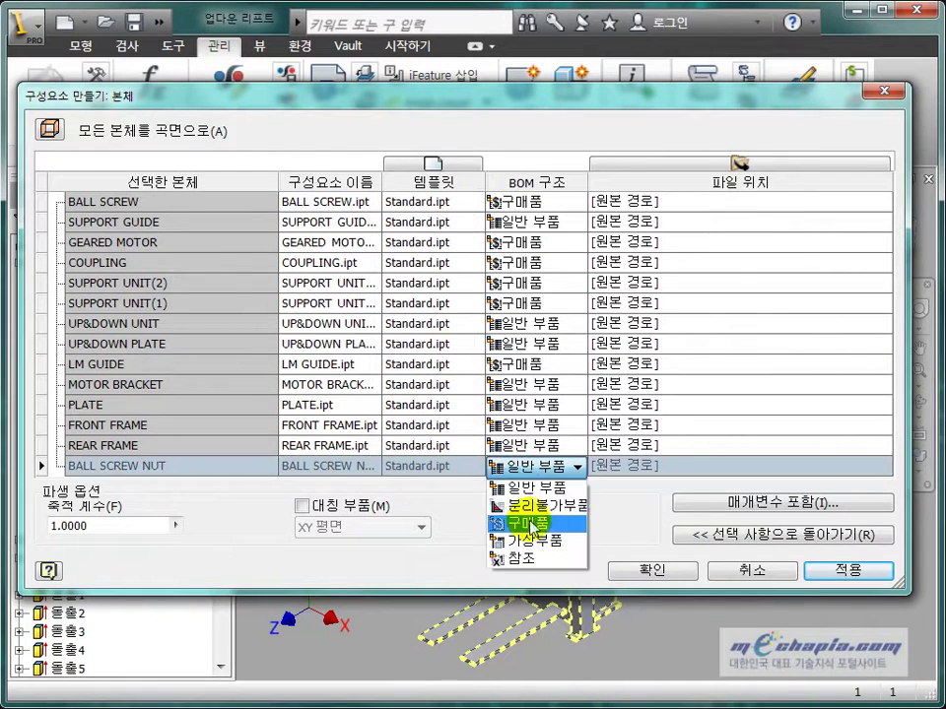
left_click(529, 525)
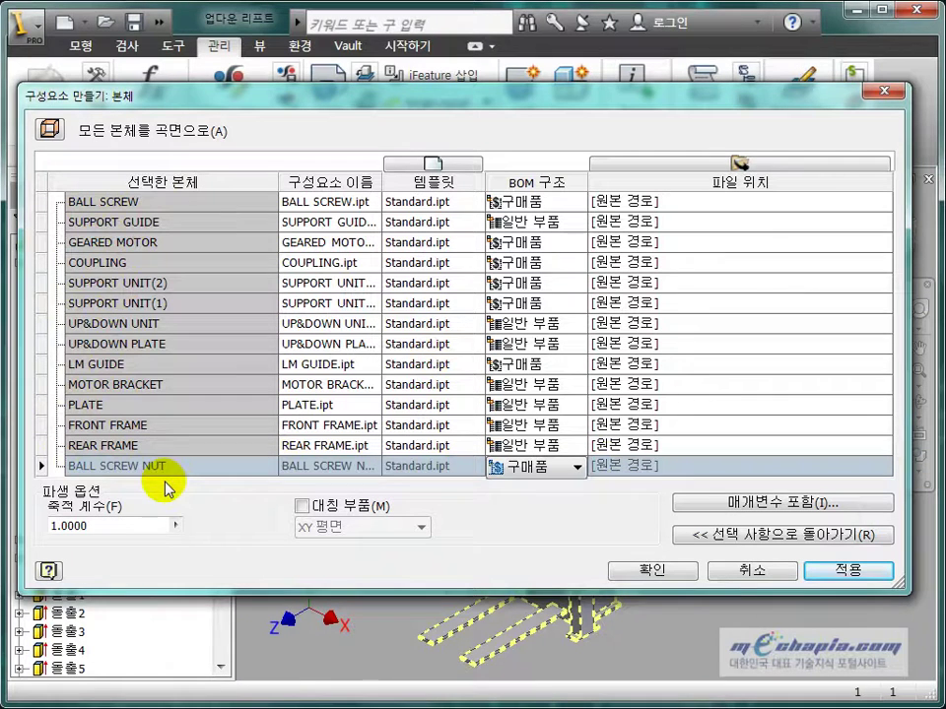
left_click(689, 577)
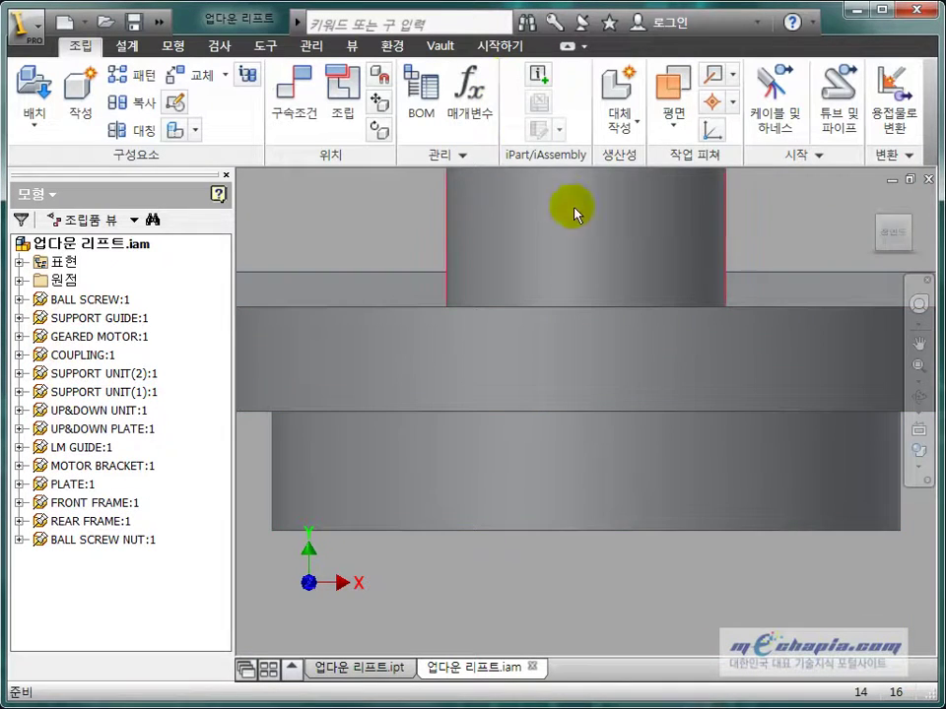
Fit the new lift assembly in view, orbit it, and return to the home isometric view
key("Home")
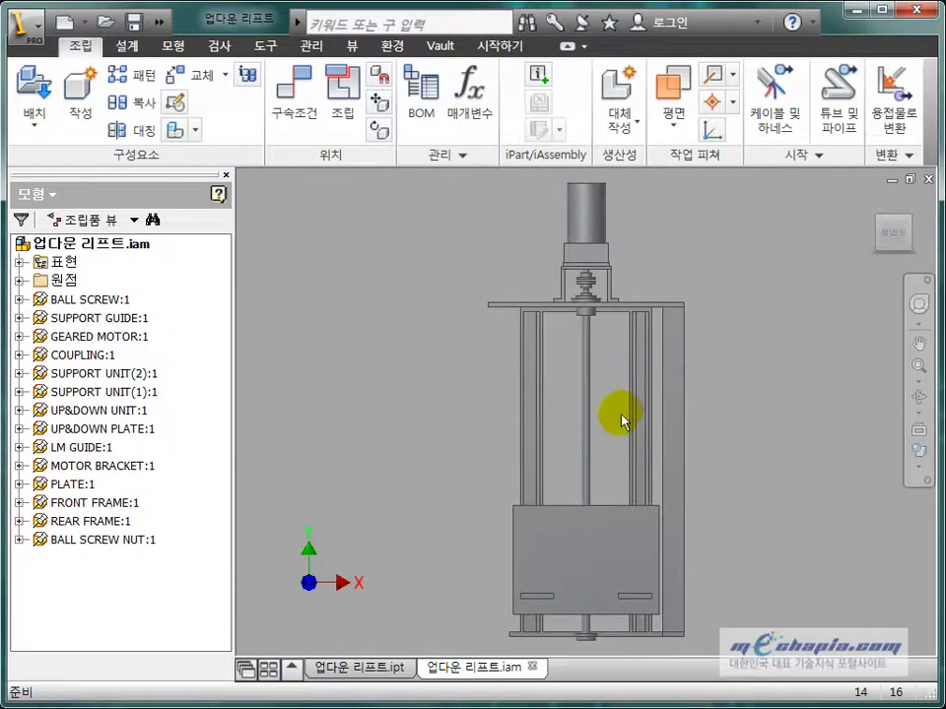
mouse_move(621, 421)
middle_mouse_down("shift")
mouse_move(580, 433)
mouse_move(564, 405)
mouse_move(584, 421)
mouse_move(617, 395)
mouse_move(570, 422)
mouse_move(566, 437)
middle_mouse_up("shift")
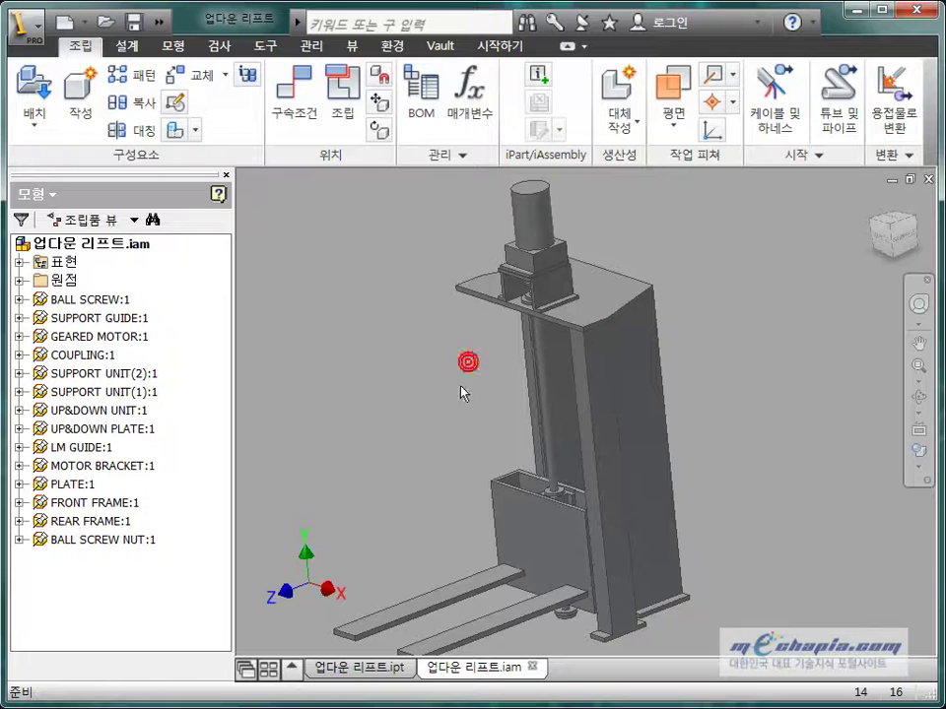
middle_click_drag(428, 424, 444, 416, "shift")
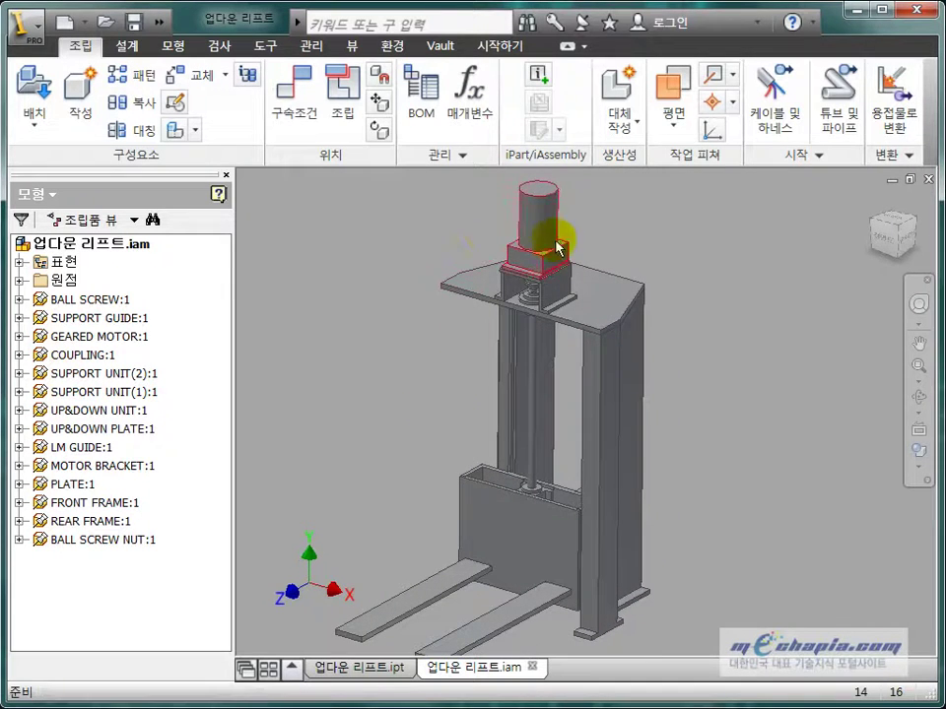
left_click(903, 231)
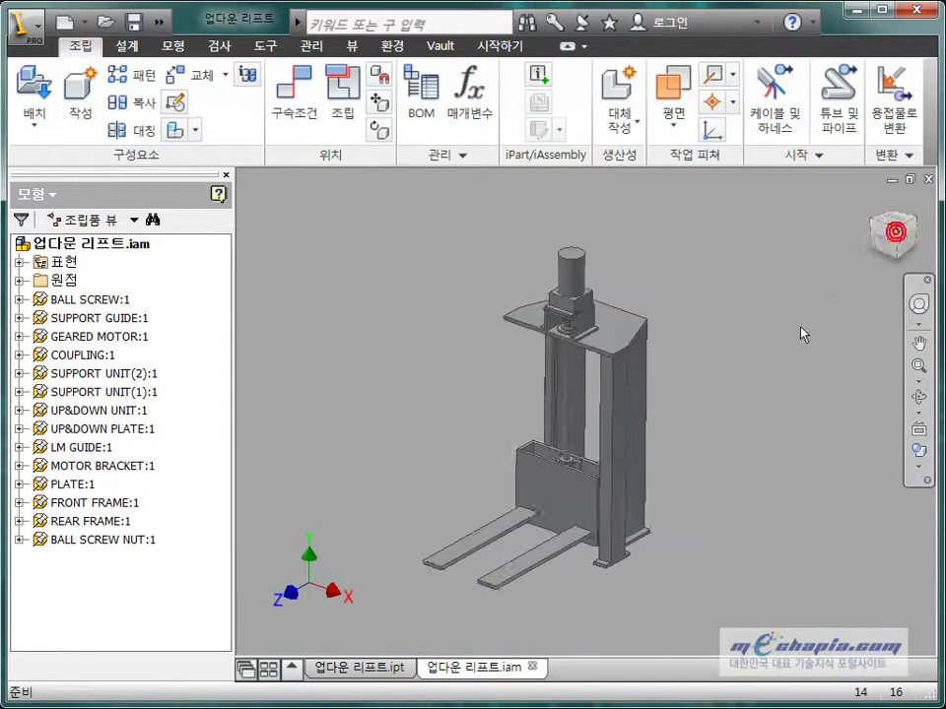
scroll(785, 360, "up", 1)
scroll(786, 361, "up", 2)
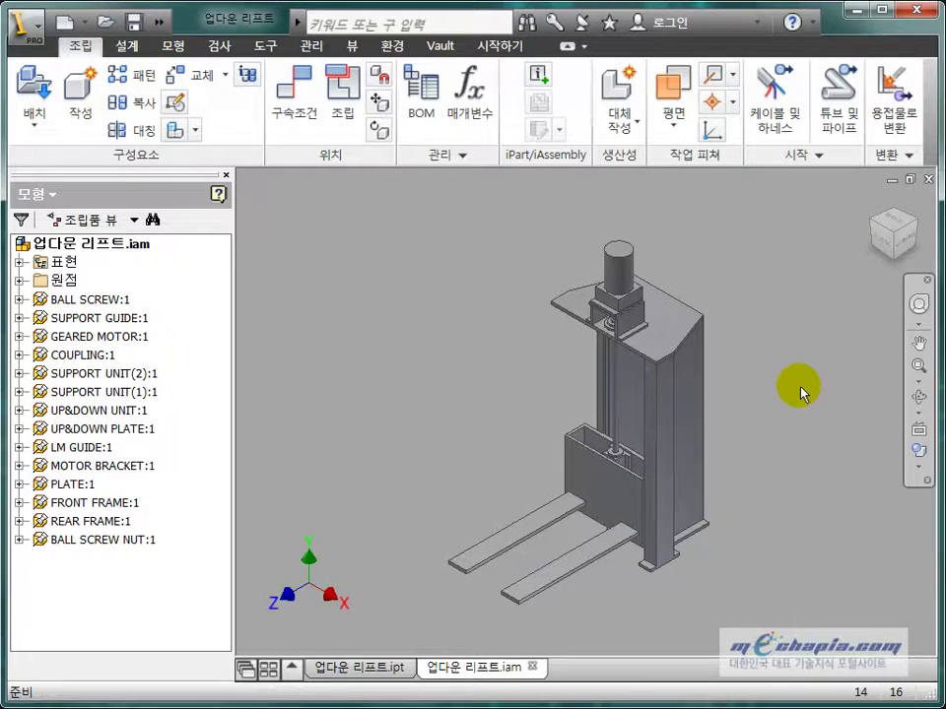
Save 업다운 리프트.iam and all its new part files with Yes to All
key("ctrl+s")
left_click(605, 488)
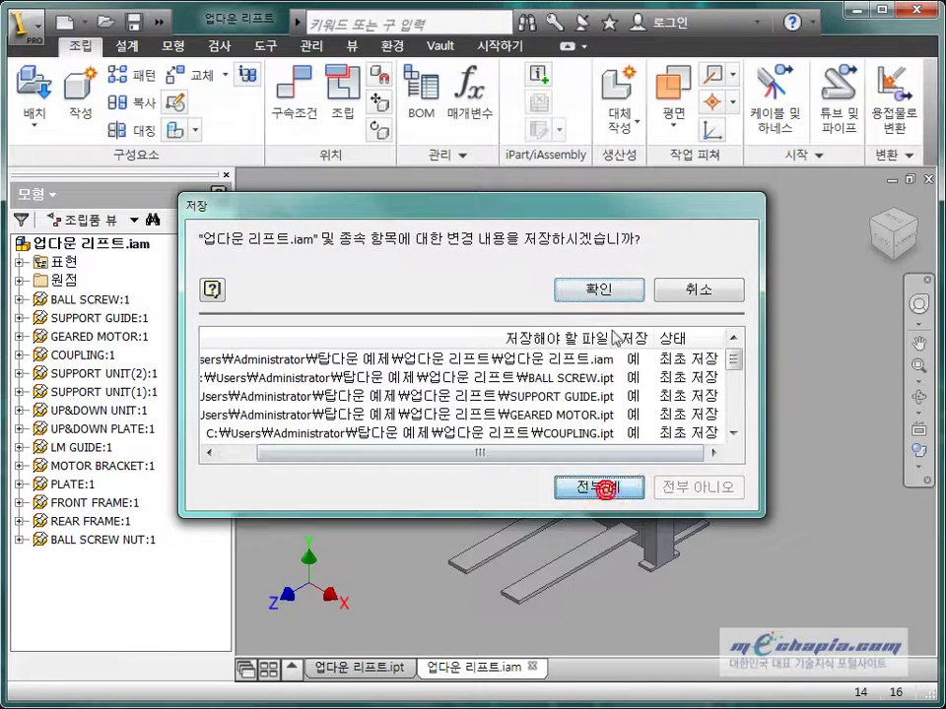
left_click(598, 289)
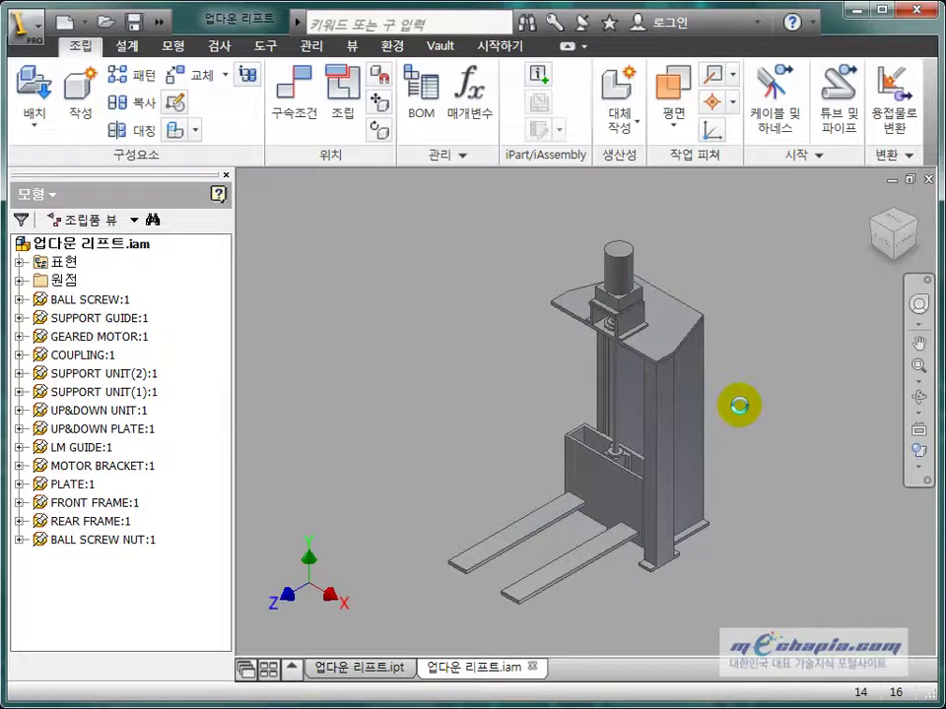